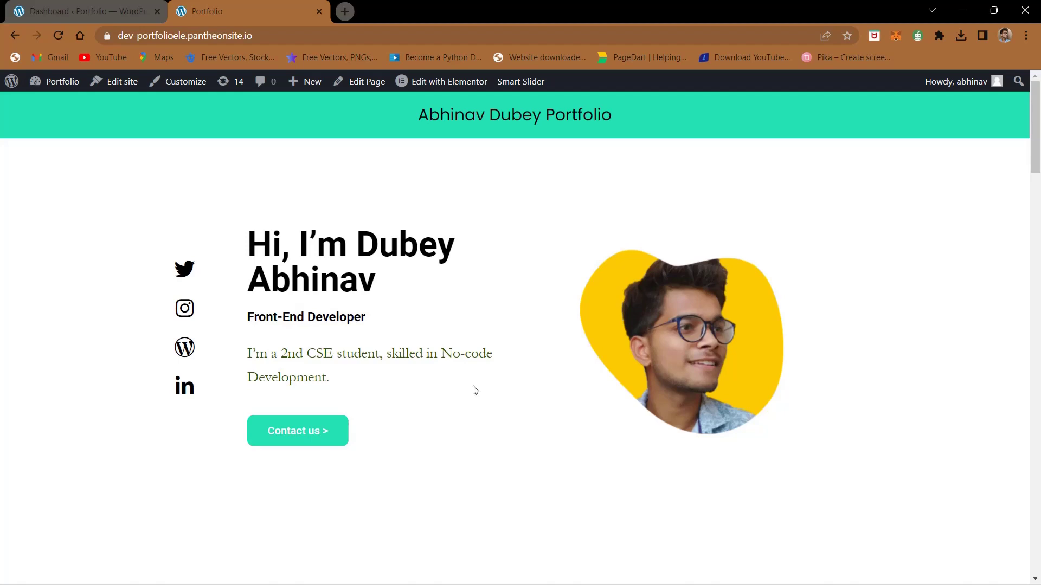
Step: Open Settings > General in the WordPress admin dashboard
scroll(475, 391, "down", 15)
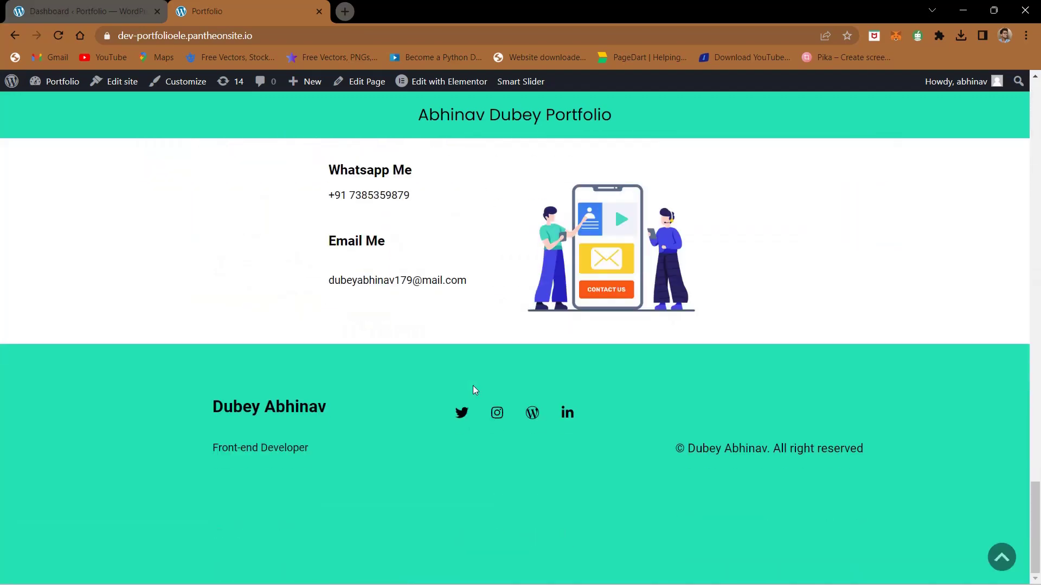
scroll(475, 390, "up", 8)
scroll(474, 390, "up", 8)
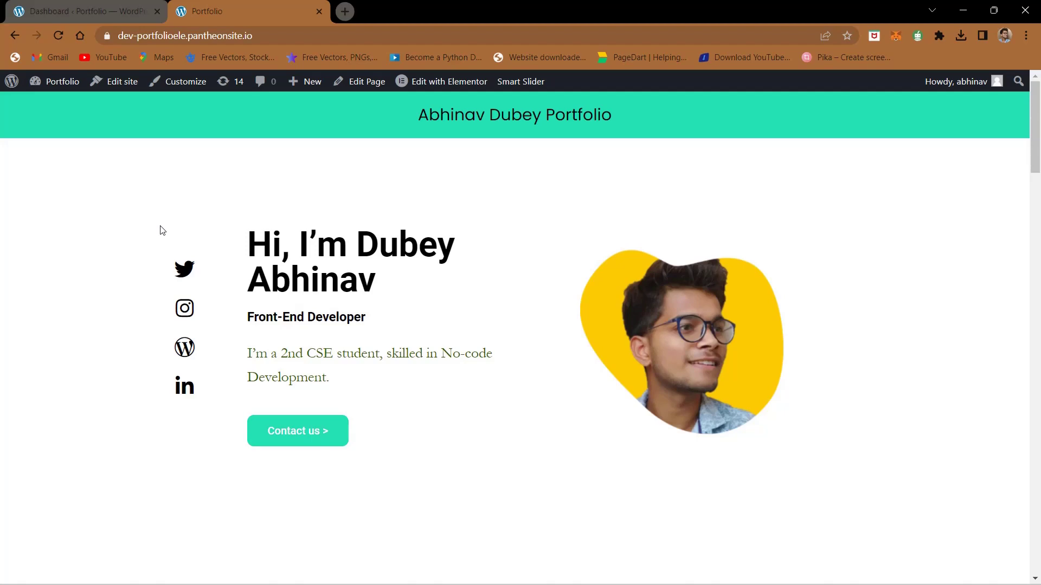
left_click(90, 5)
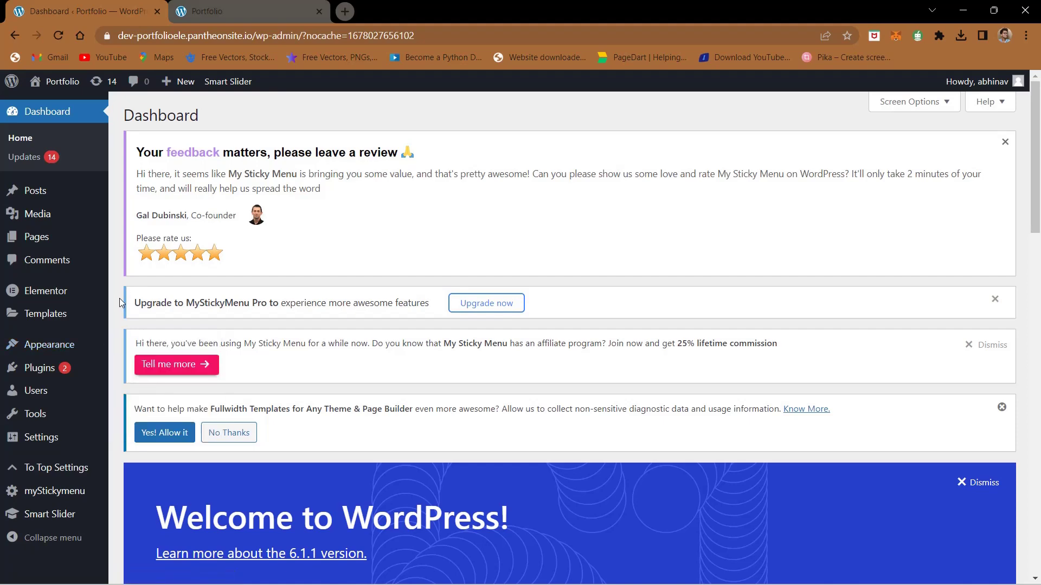
scroll(120, 302, "down", 2)
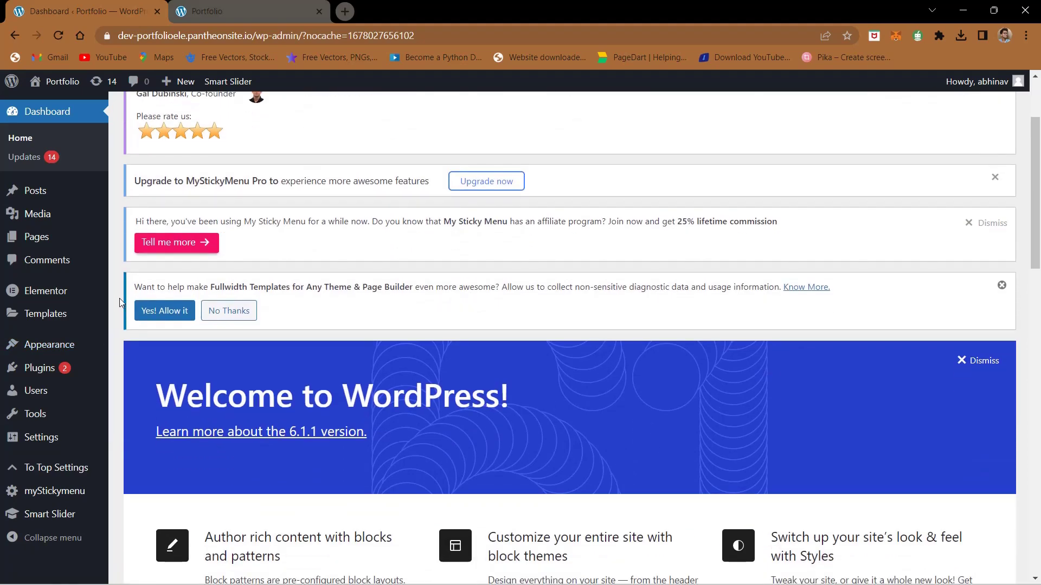
mouse_move(45, 447)
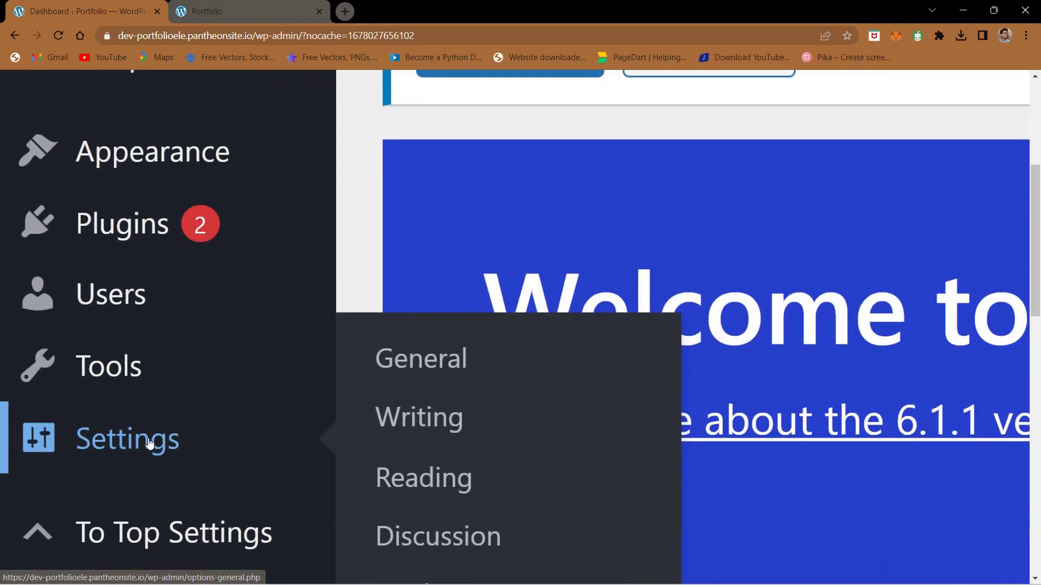
scroll(150, 445, "down", 1)
scroll(151, 347, "down", 2)
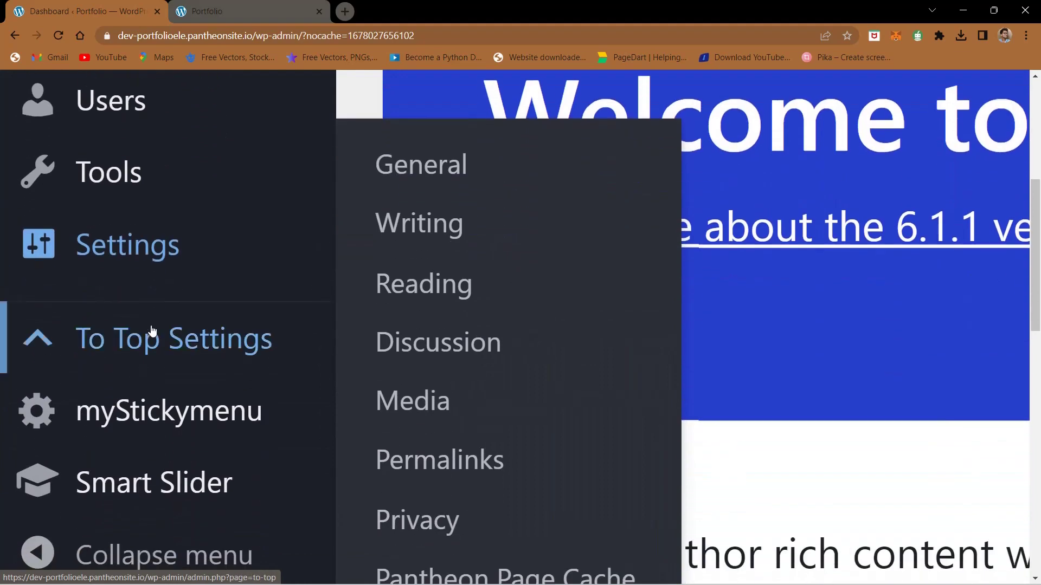
left_click(416, 172)
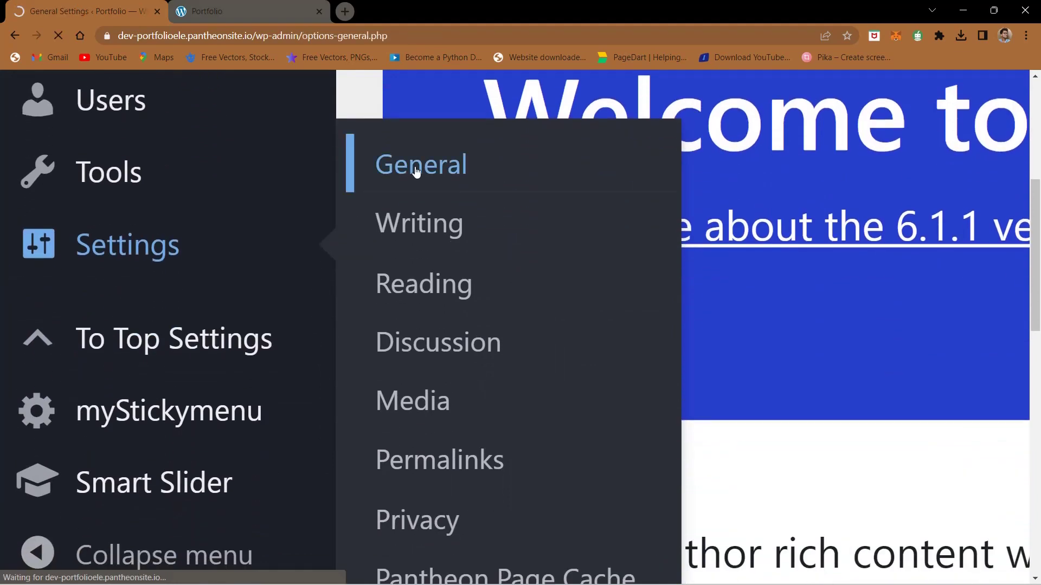
Step: Review the administration email and keep Subscriber as the New User Default Role
scroll(404, 236, "down", 14)
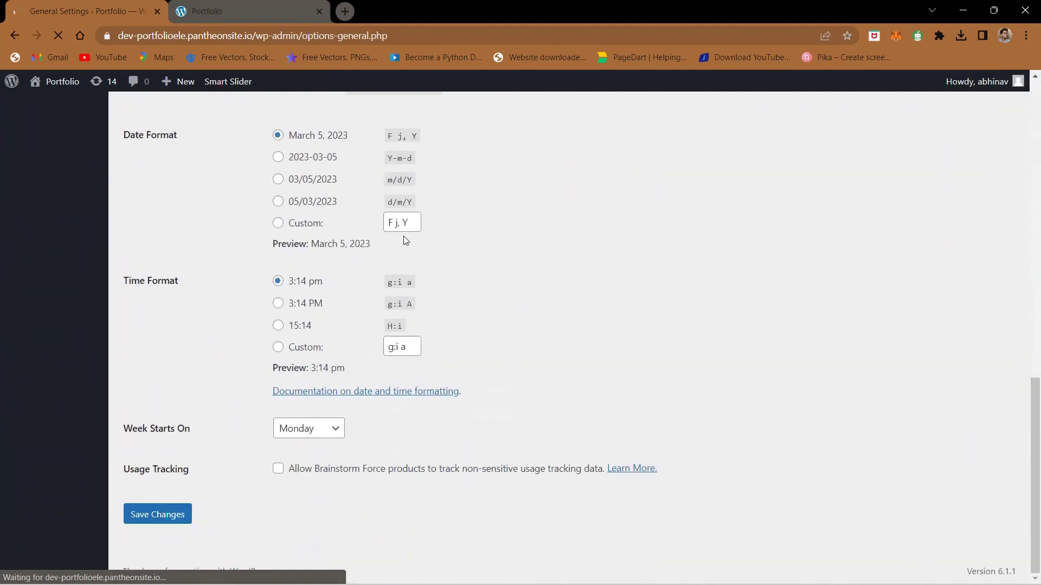
scroll(174, 433, "up", 8)
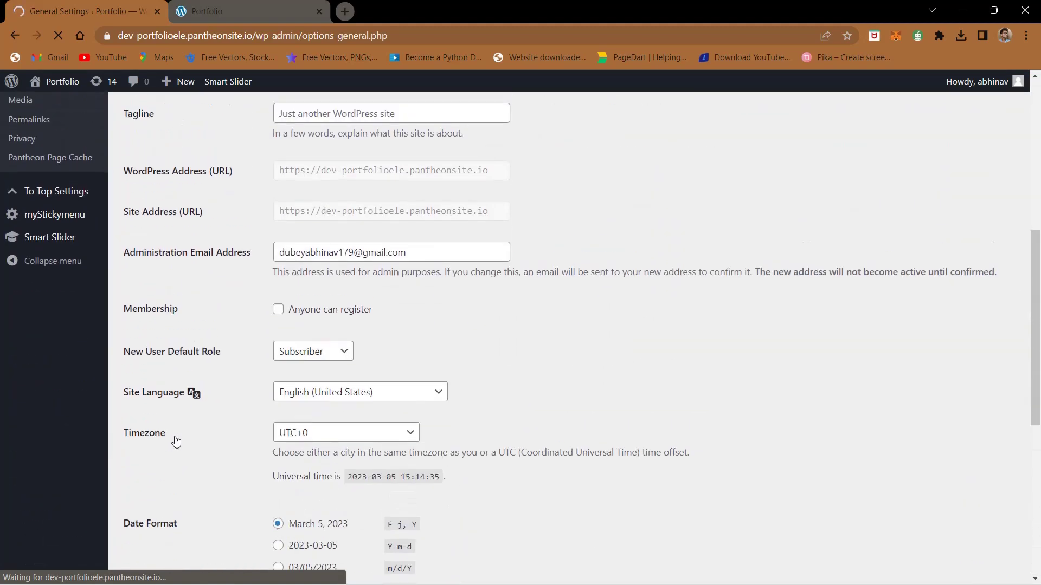
scroll(140, 333, "down", 2)
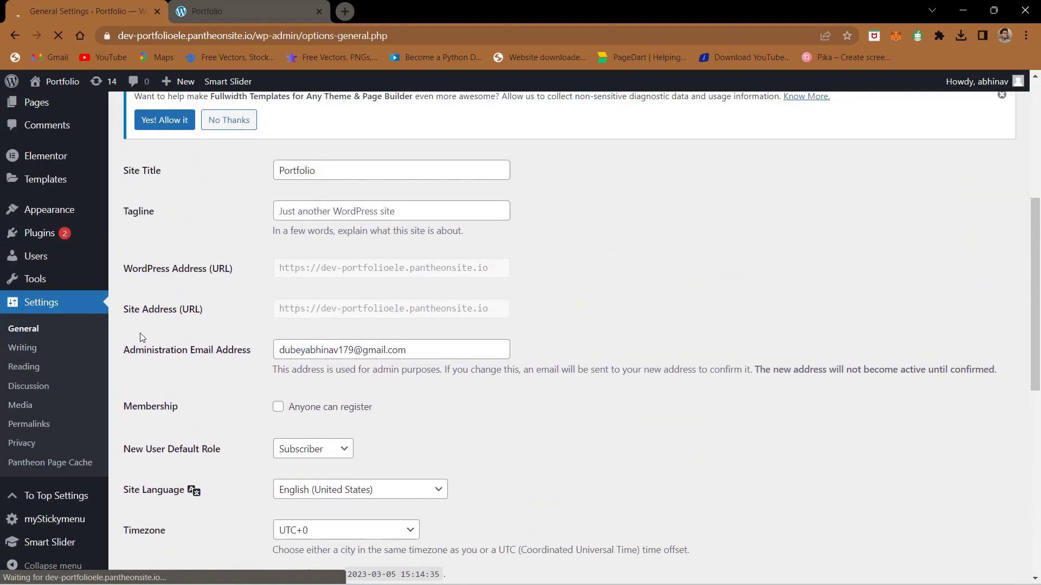
scroll(139, 333, "up", 4)
scroll(300, 382, "right", 7)
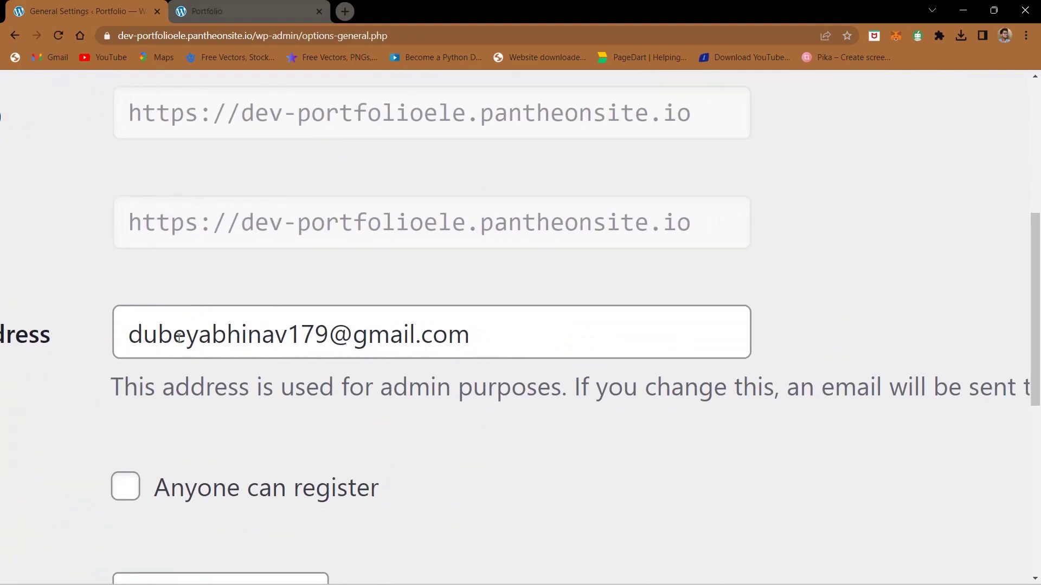
triple_click(179, 338)
left_click(459, 362)
scroll(462, 371, "down", 5)
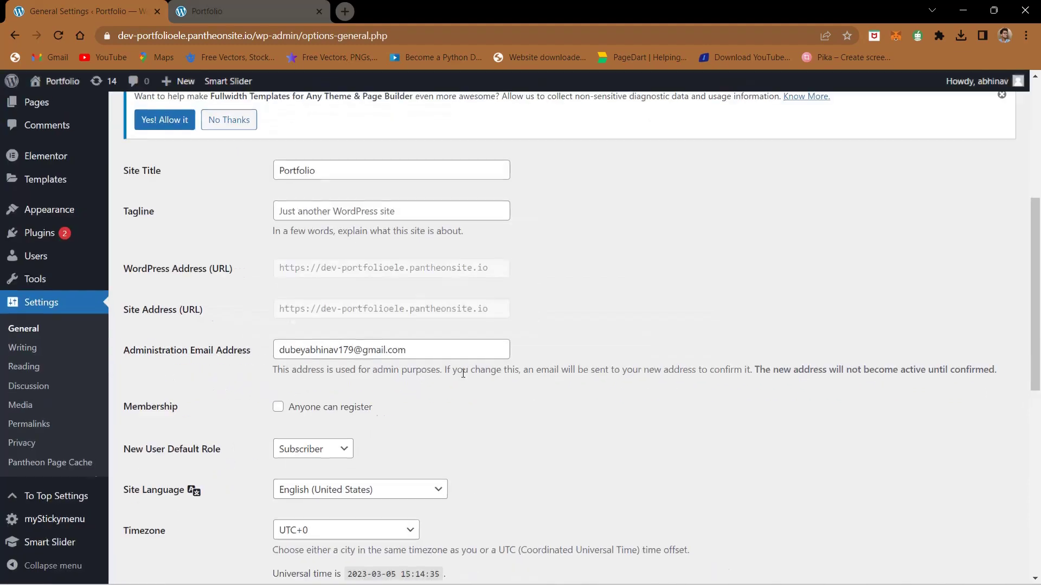
scroll(463, 374, "down", 3)
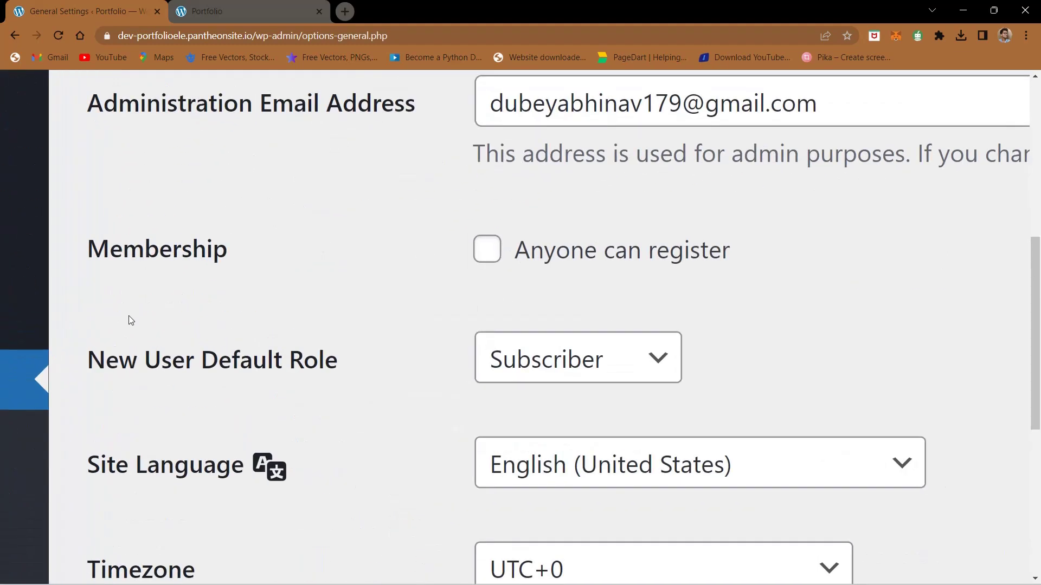
left_click(574, 359)
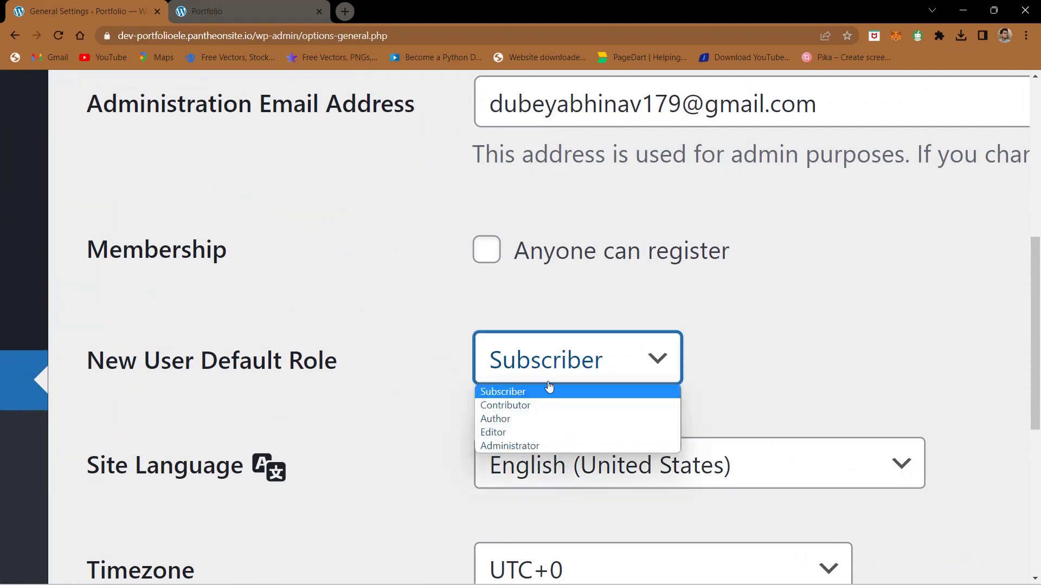
left_click(378, 310)
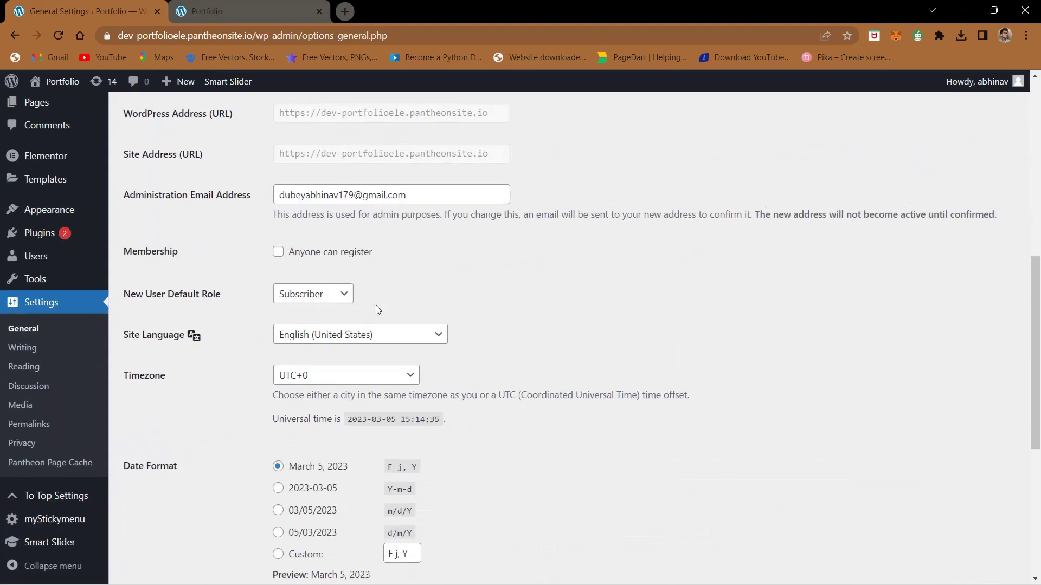
scroll(376, 309, "down", 1)
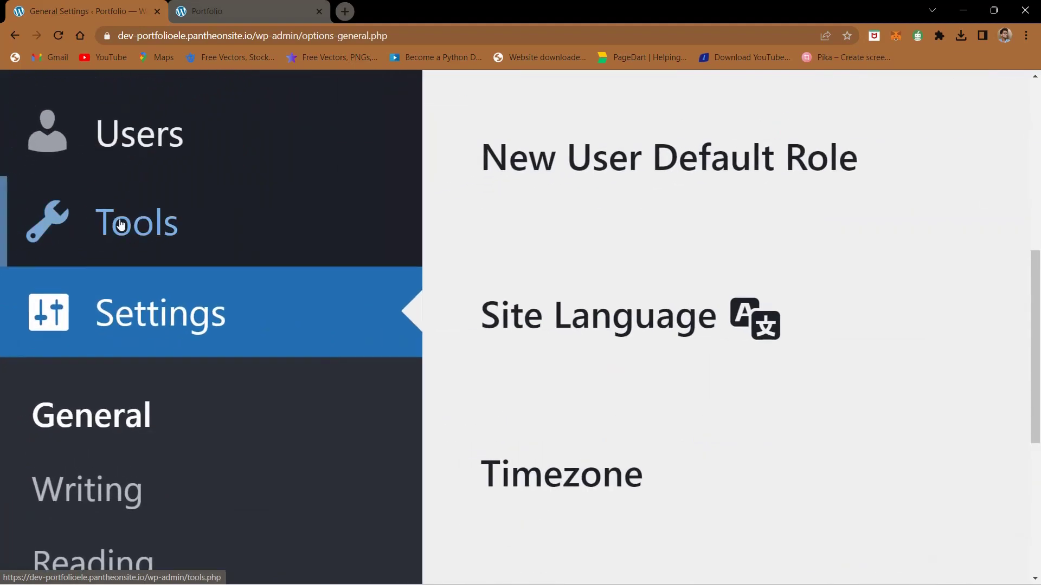
mouse_move(34, 277)
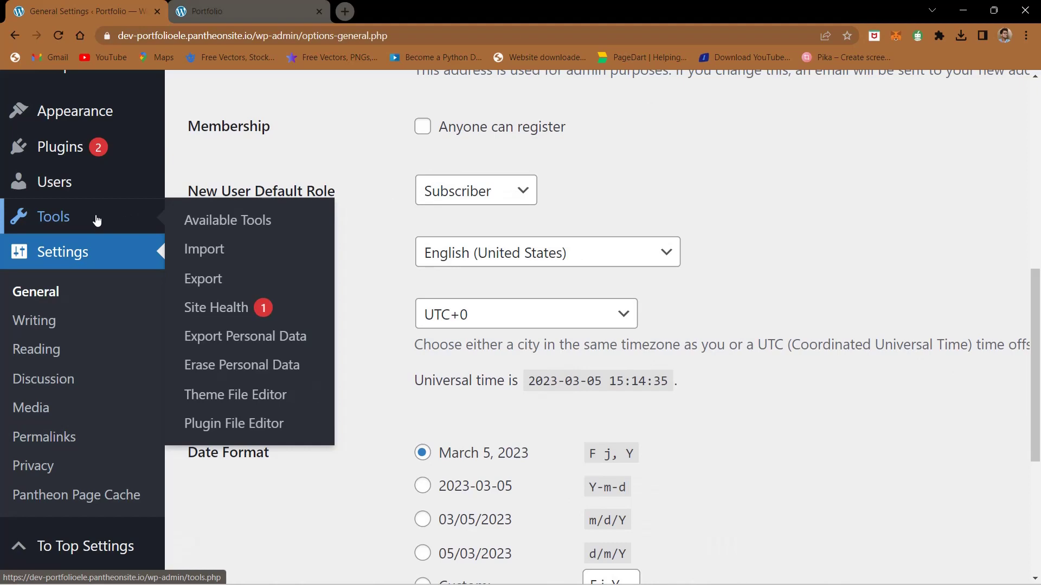
mouse_move(52, 183)
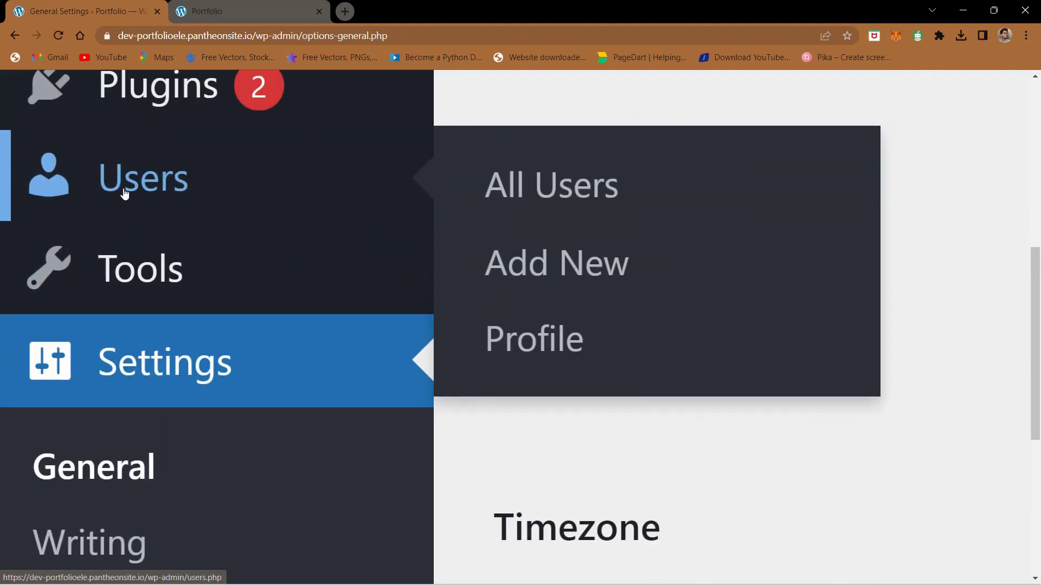
Step: Open Users > All Users and edit the administrator account's profile
left_click(595, 185)
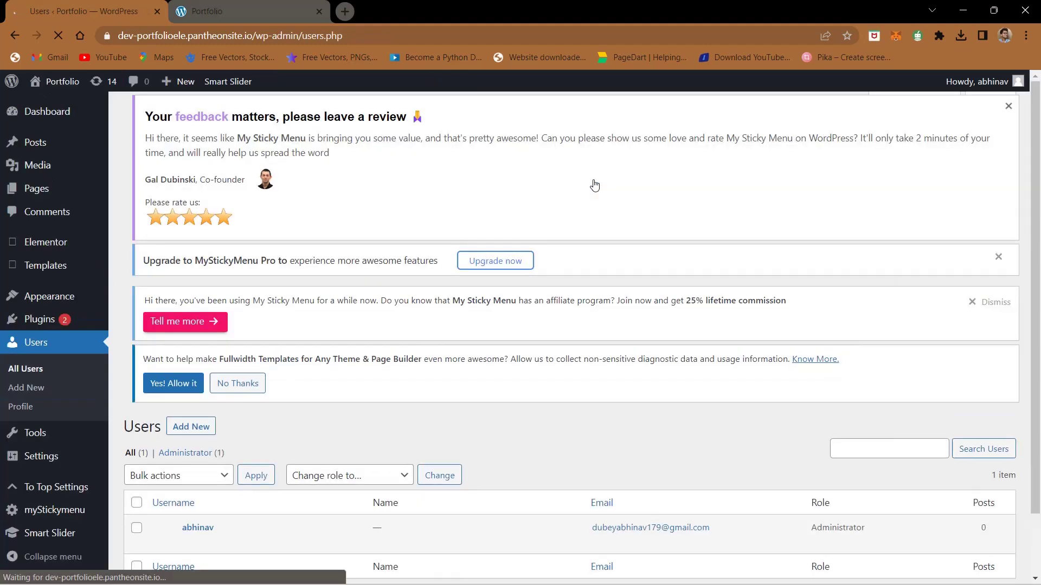
scroll(268, 439, "down", 1)
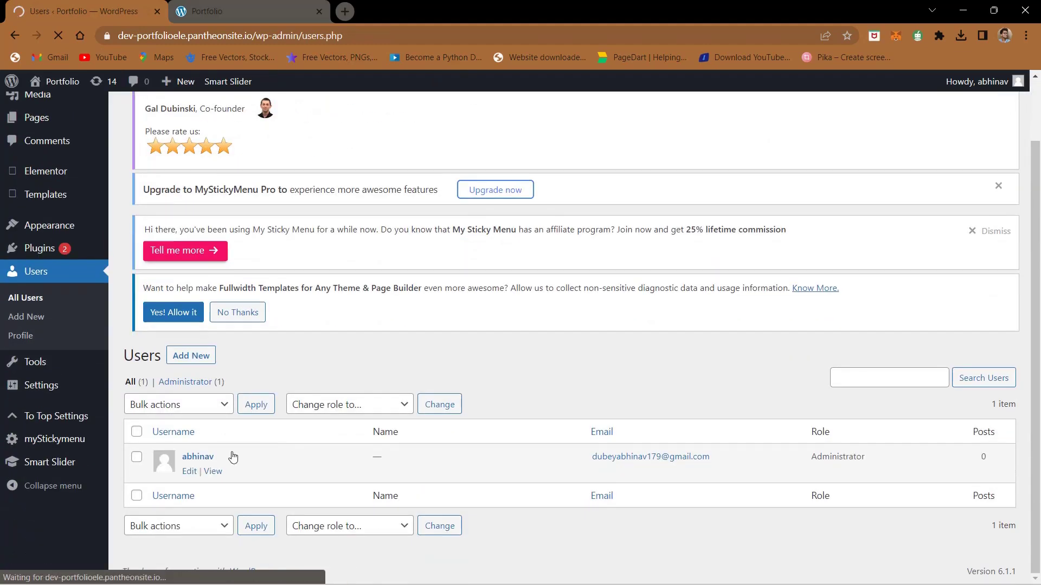
scroll(185, 458, "up", 5, "ctrl")
scroll(187, 458, "down", 1)
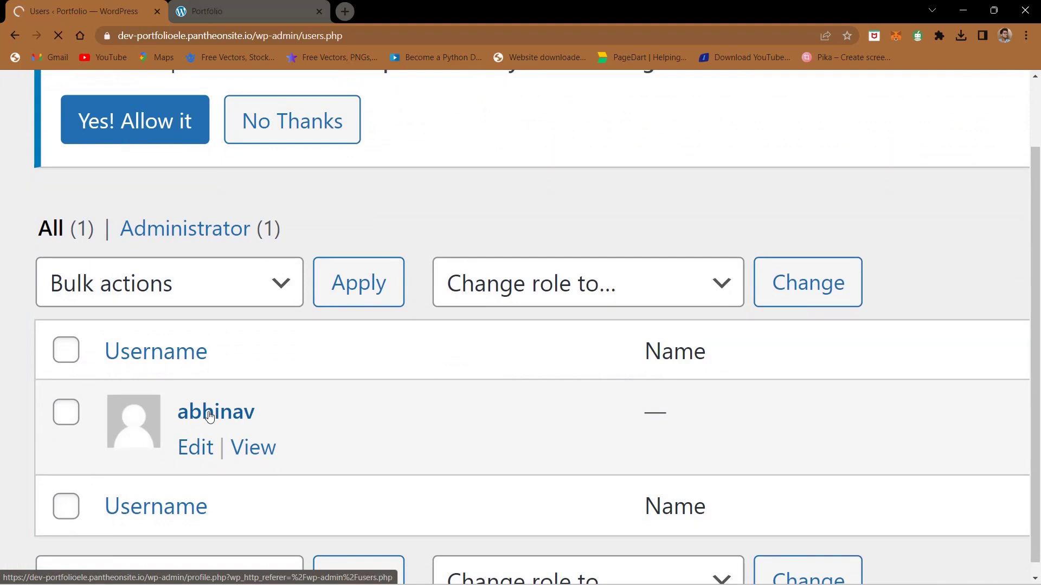
scroll(210, 416, "down", 2)
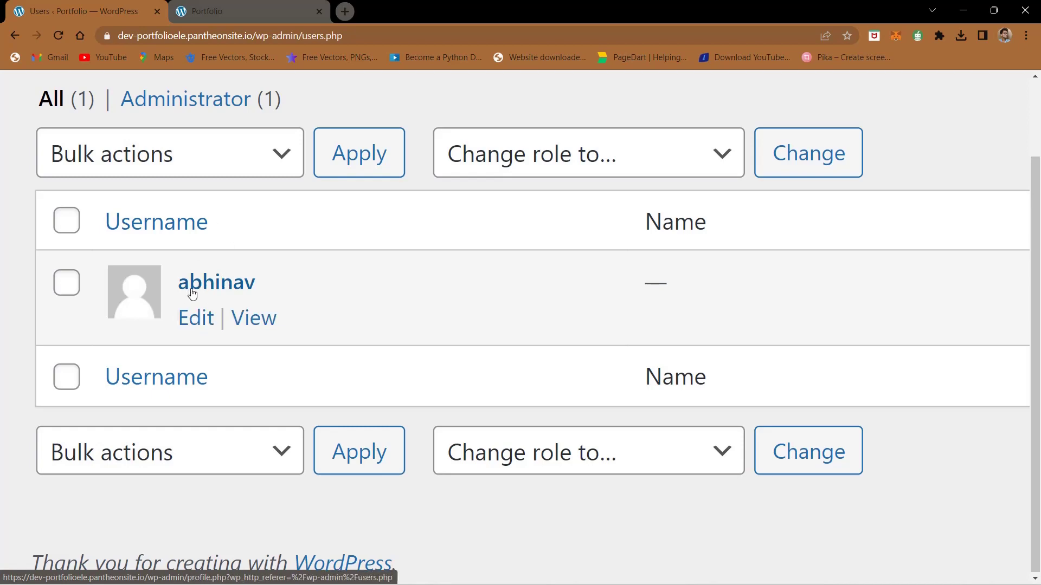
left_click(193, 315)
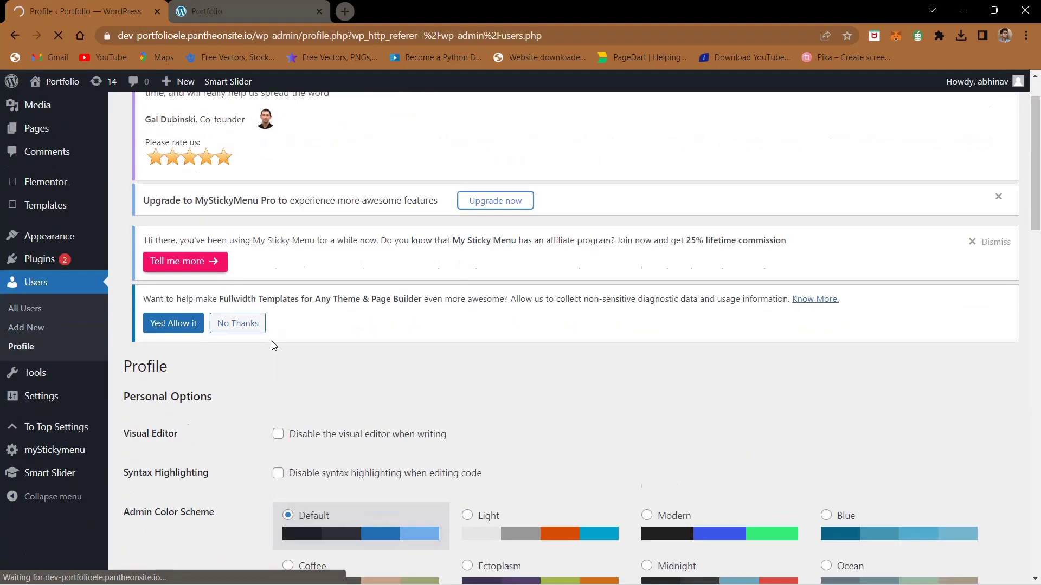
Step: Start a new password under Account Management in the administrator profile
scroll(274, 346, "down", 15)
scroll(274, 346, "up", 3)
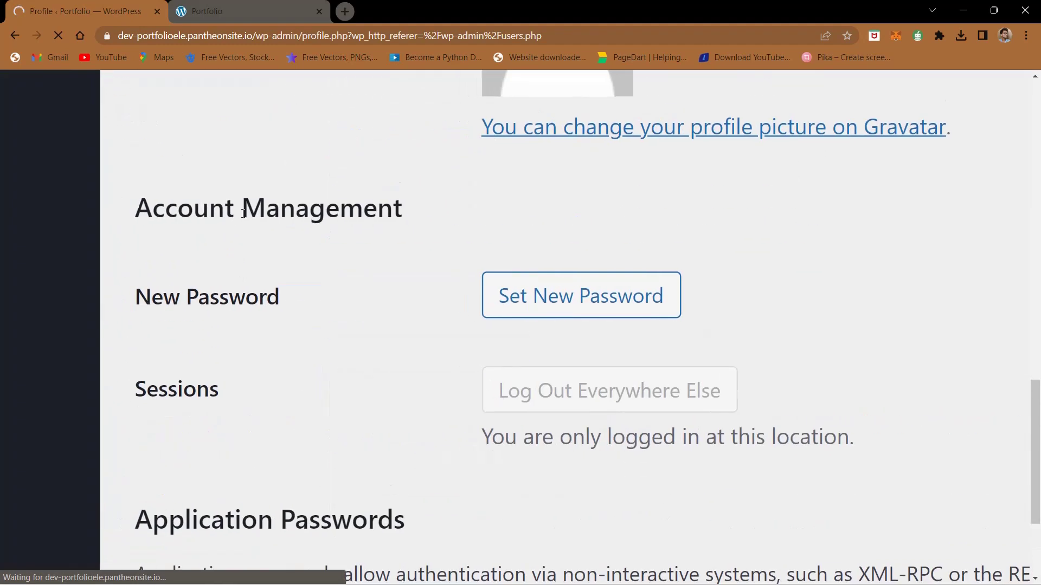
scroll(402, 179, "down", 3)
left_click(501, 165)
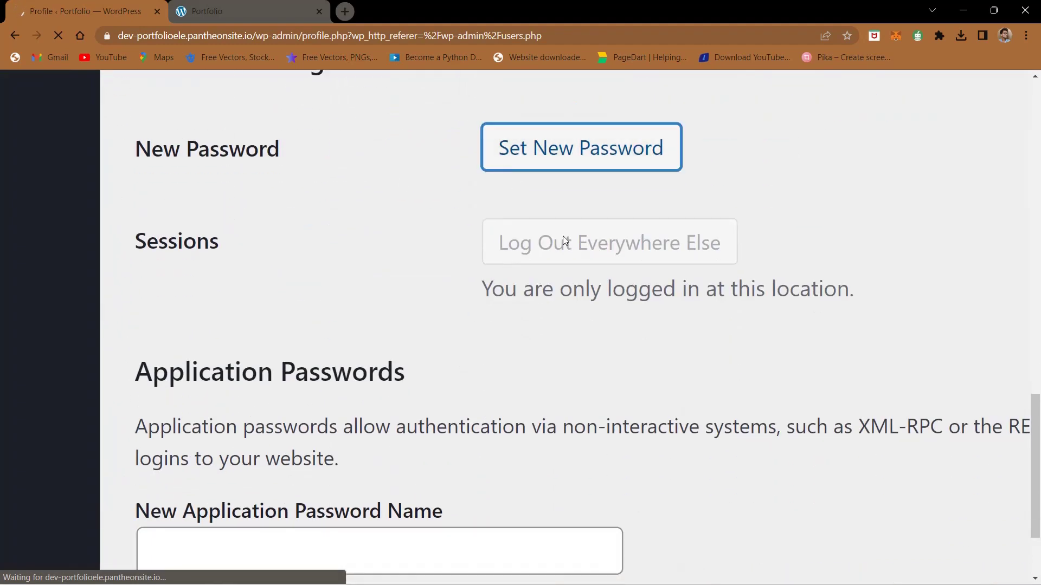
left_click(554, 141)
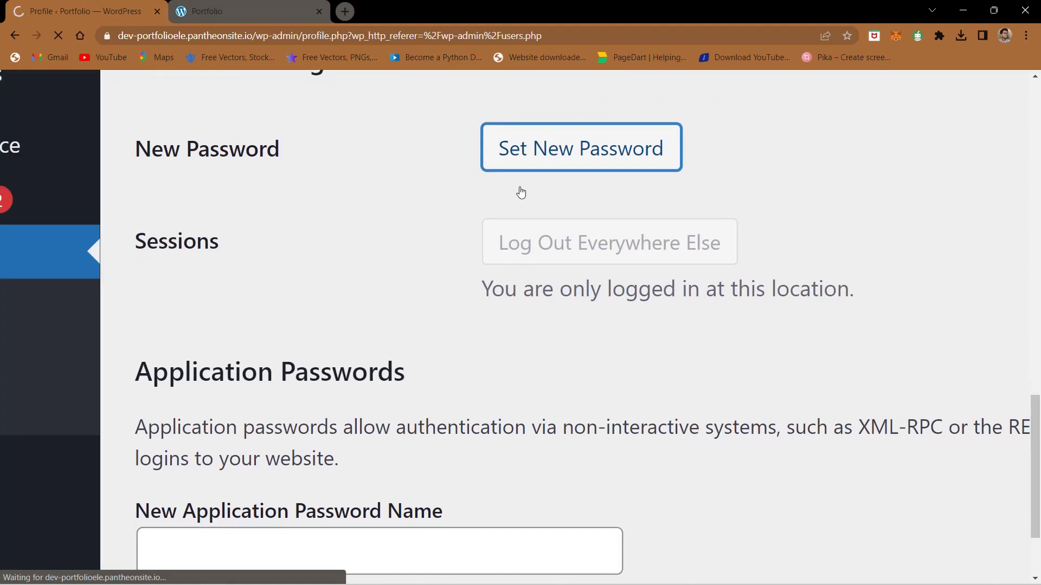
scroll(521, 192, "down", 4)
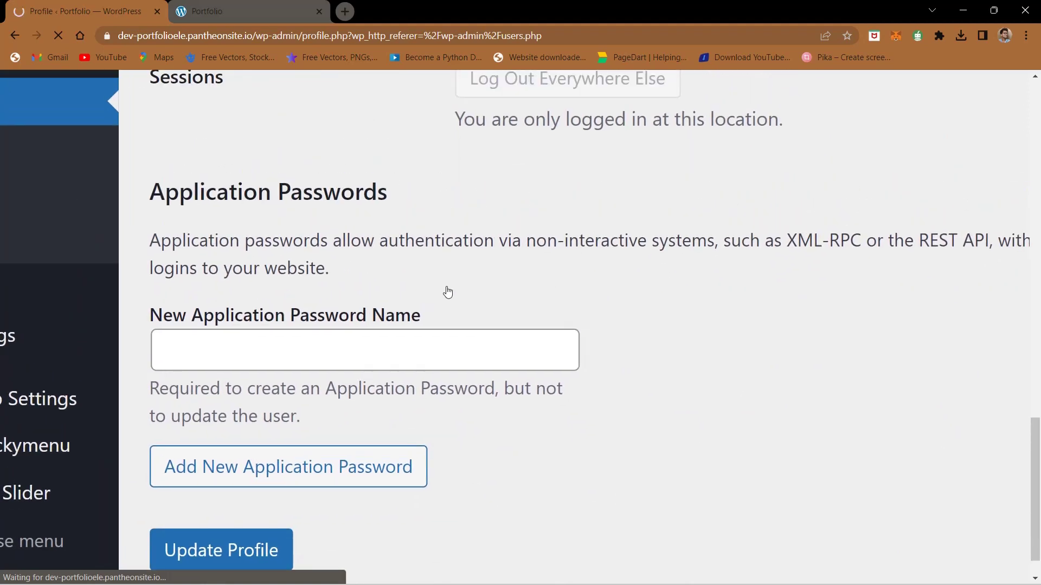
Step: Enter several trial passwords in the New Password field, replacing each in turn
left_click(295, 293)
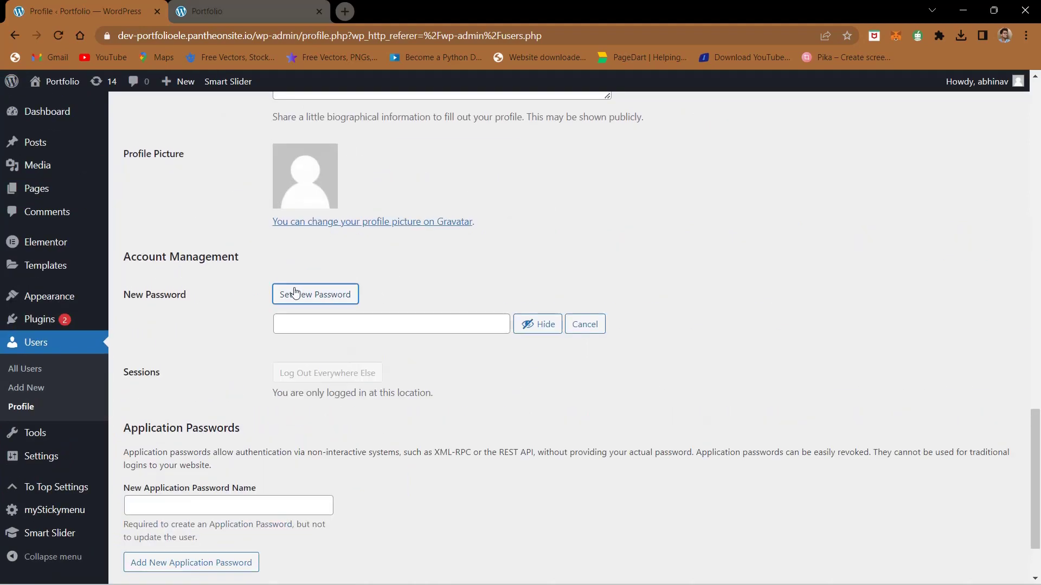
key("ctrl+plus")
key("ctrl+plus")
key("ctrl+plus")
key("ctrl+plus")
key("ctrl+plus")
key("ctrl+plus")
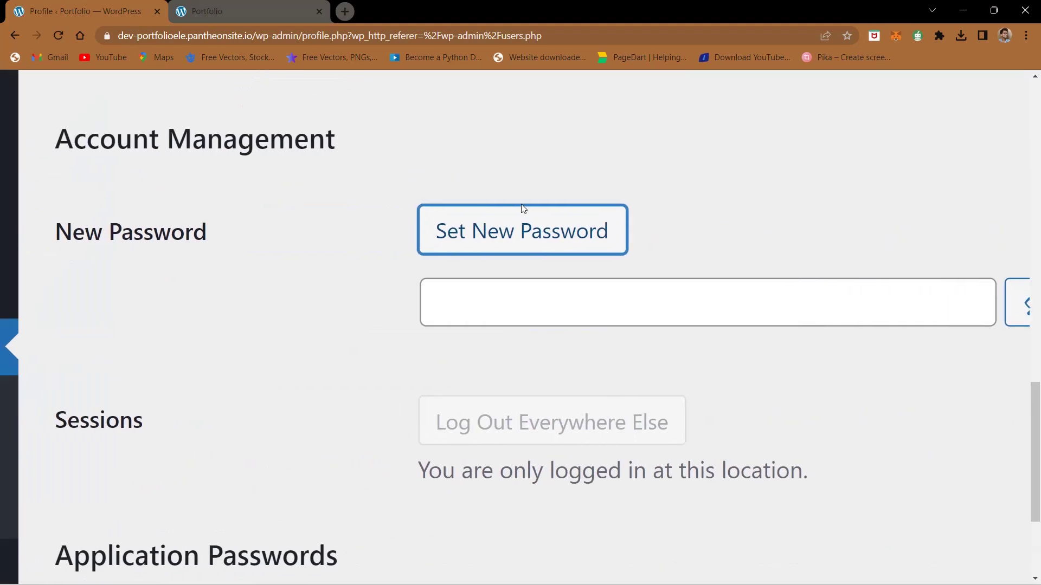
left_click(604, 302)
scroll(604, 302, "right", 3)
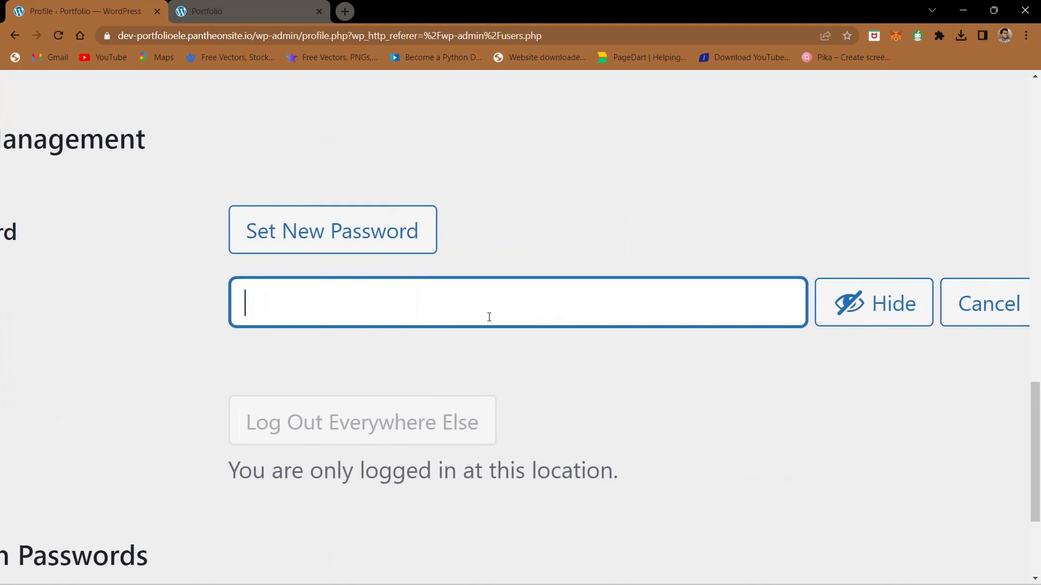
scroll(491, 312, "right", 1)
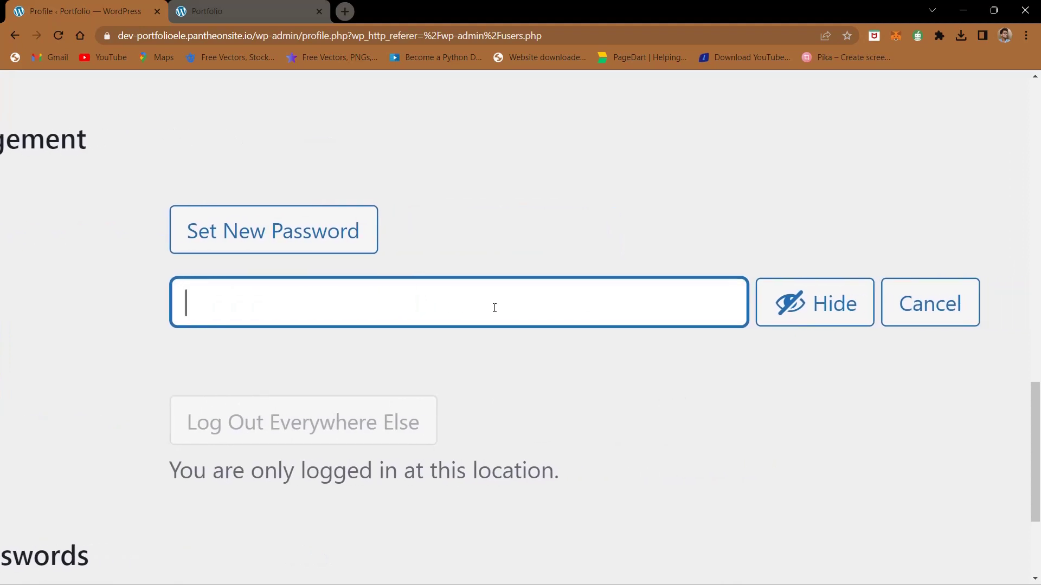
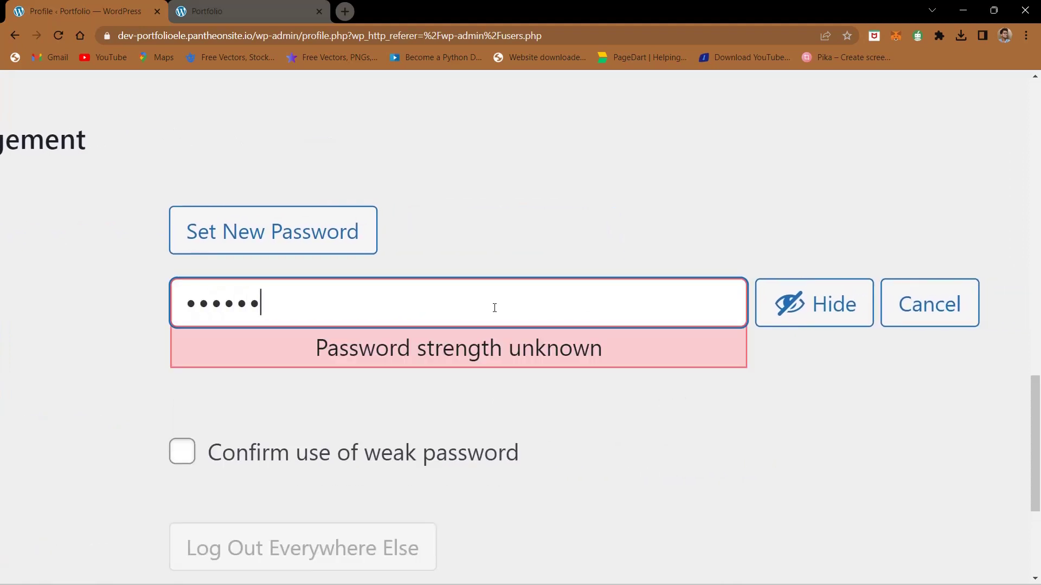
key("ctrl+z")
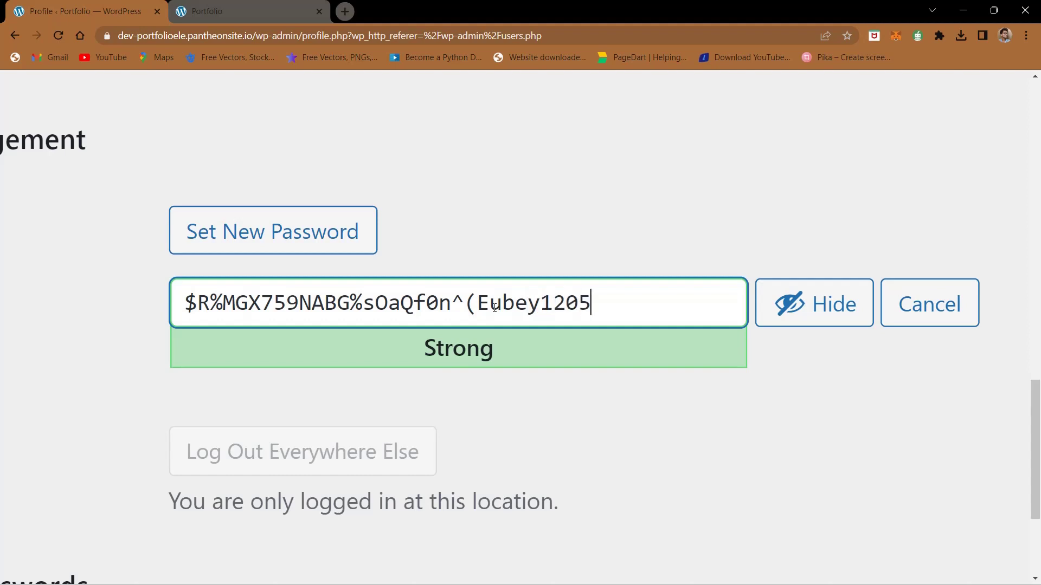
key("ctrl+a")
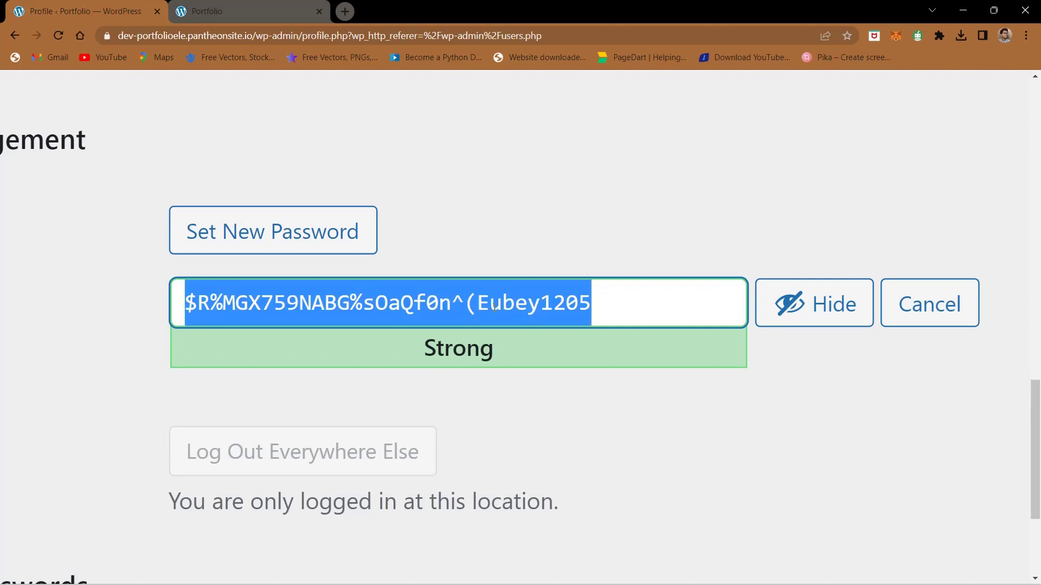
key("BackSpace")
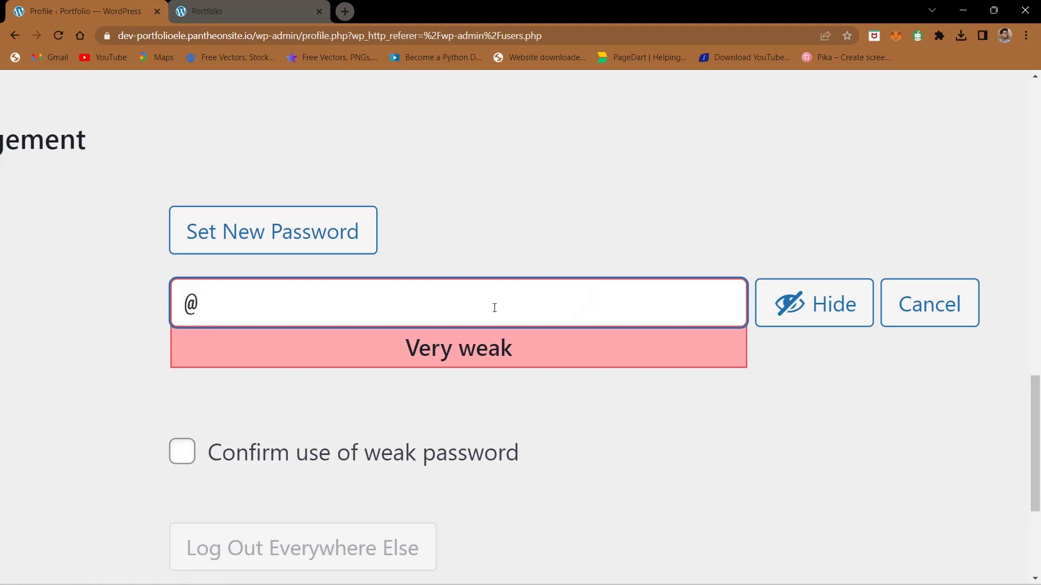
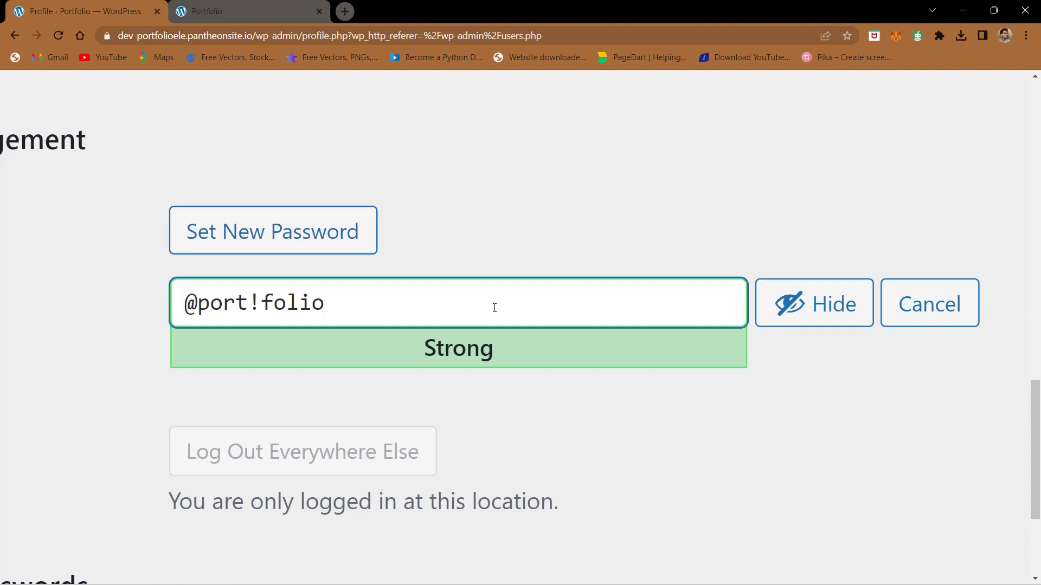
Step: Edit the trial password's characters and append a longer trial password
key("Left")
key("BackSpace")
type("!")
key("Right")
key("BackSpace")
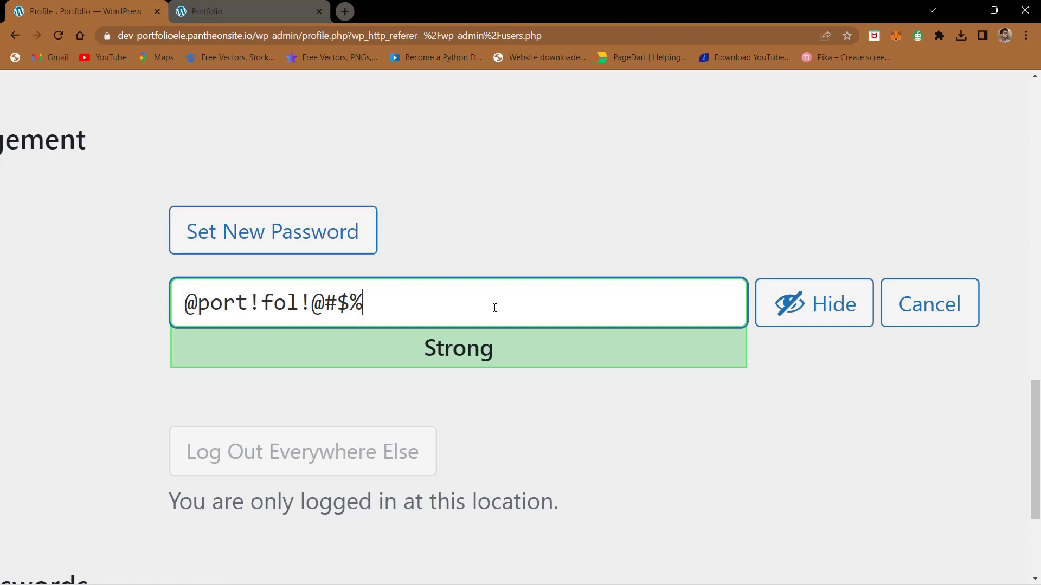
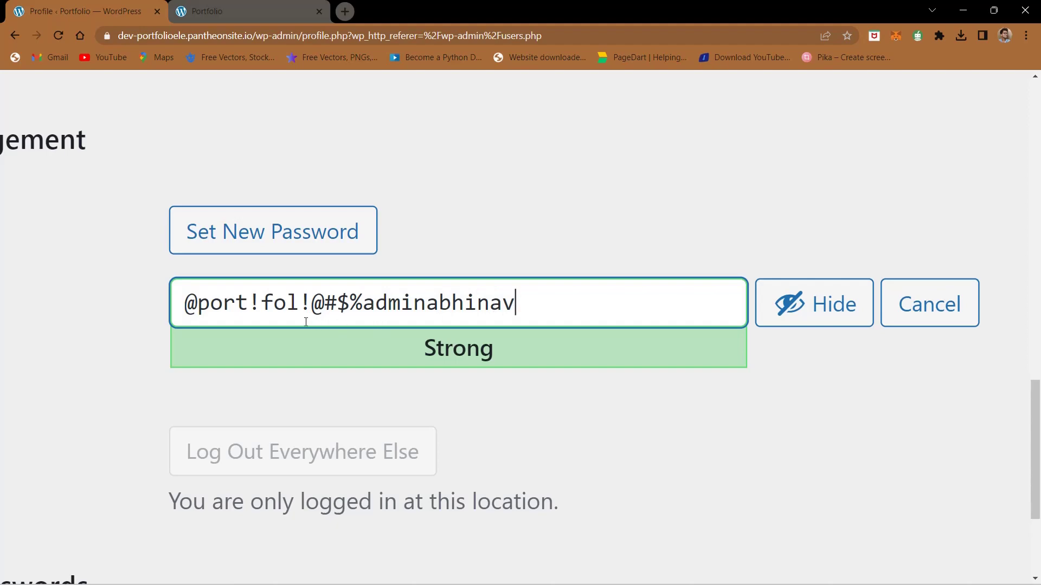
triple_click(314, 312)
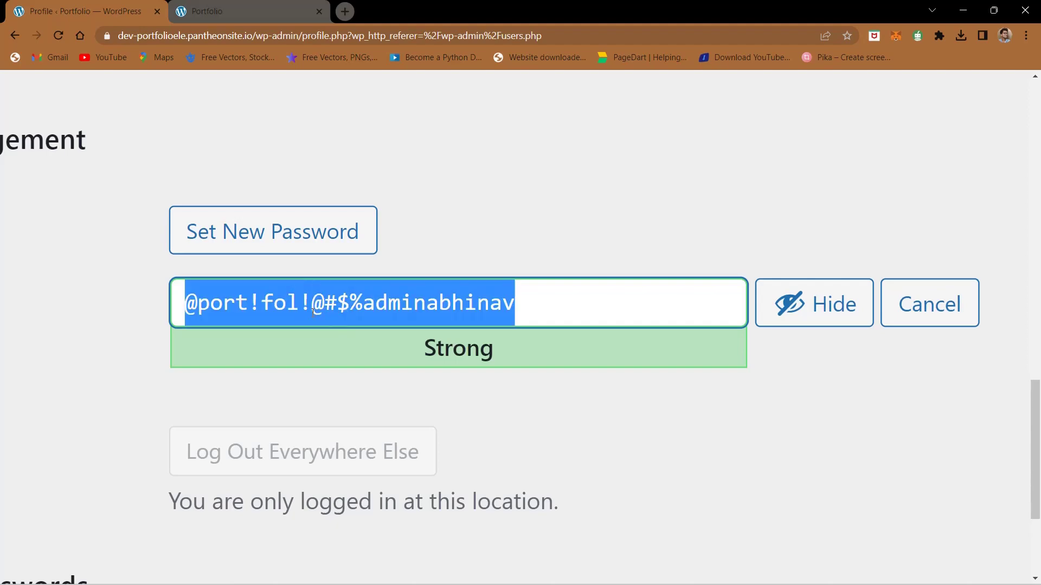
left_click(552, 308)
Step: Check the Strong strength rating, then cancel the new password without saving
key("ctrl+minus")
key("ctrl+minus")
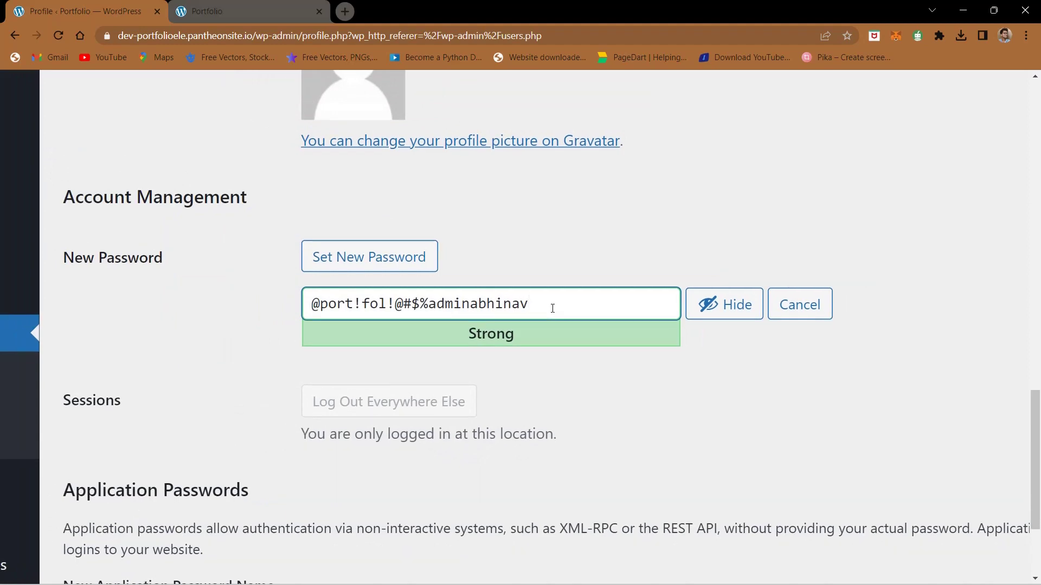
key("ctrl+plus")
key("ctrl+plus")
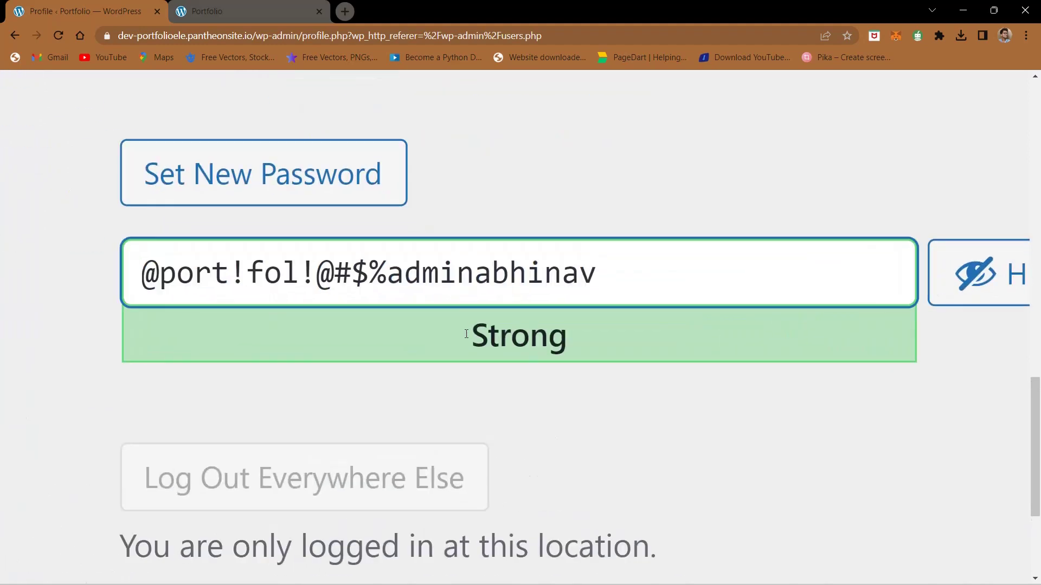
double_click(471, 339)
left_click(578, 343)
key("ctrl+minus")
key("ctrl+minus")
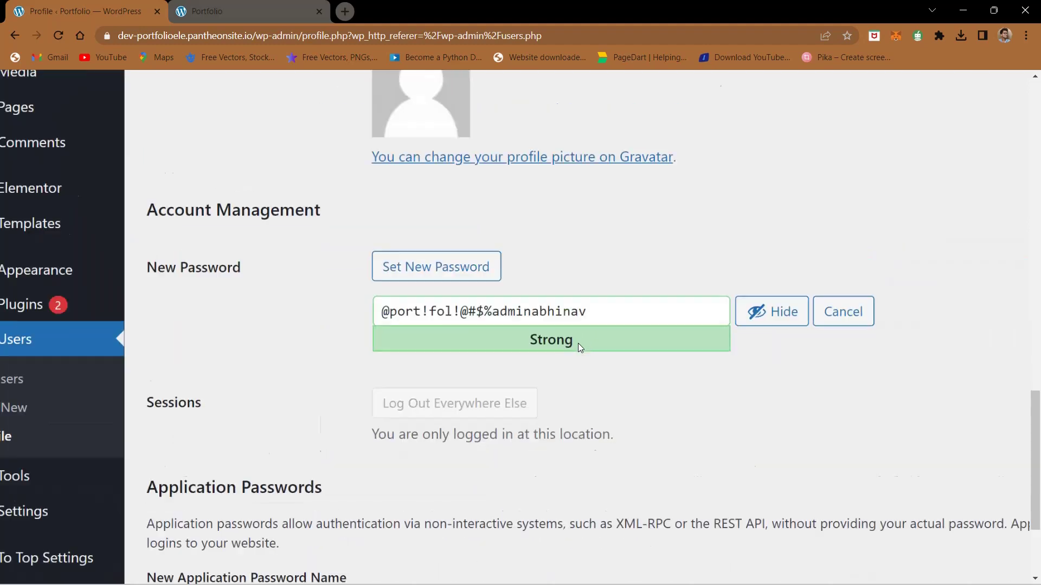
left_click(578, 326)
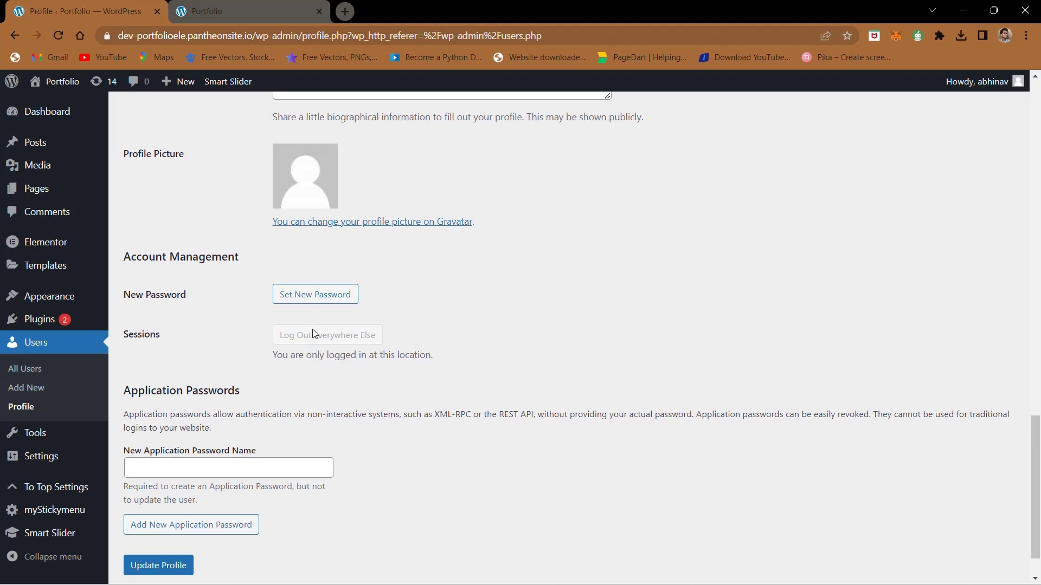
scroll(228, 313, "up", 9)
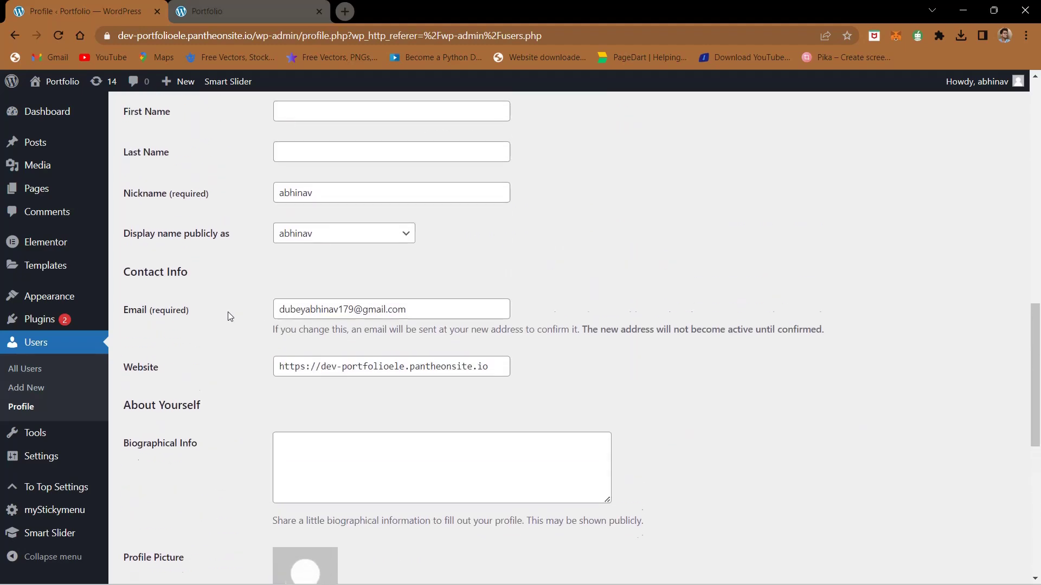
scroll(229, 313, "up", 10)
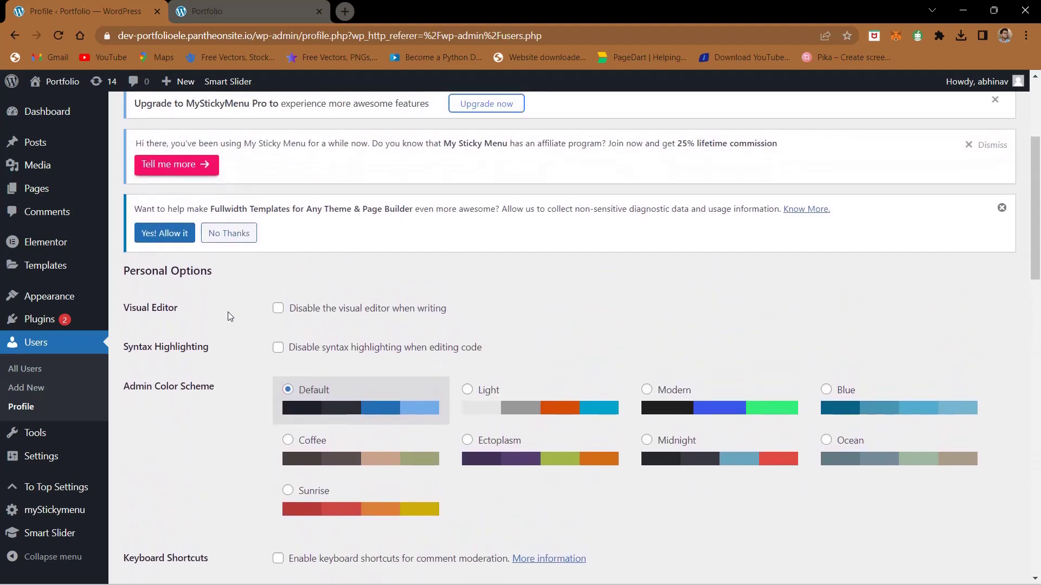
Step: Go to Plugins > Add New and search plugins for 'wordpress hardening'
left_click(40, 324)
key("ctrl+plus")
key("ctrl+plus")
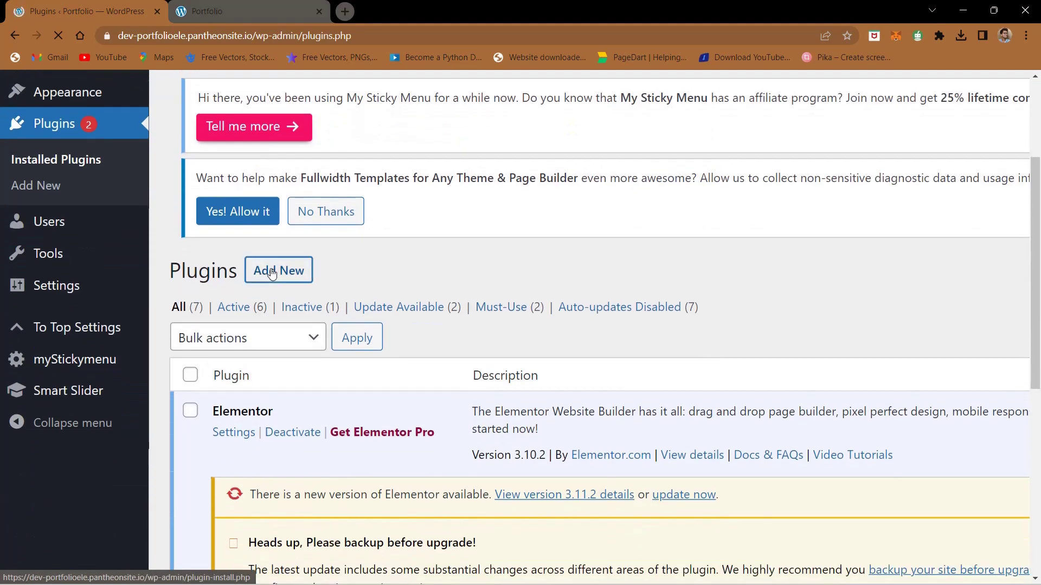
left_click(272, 273)
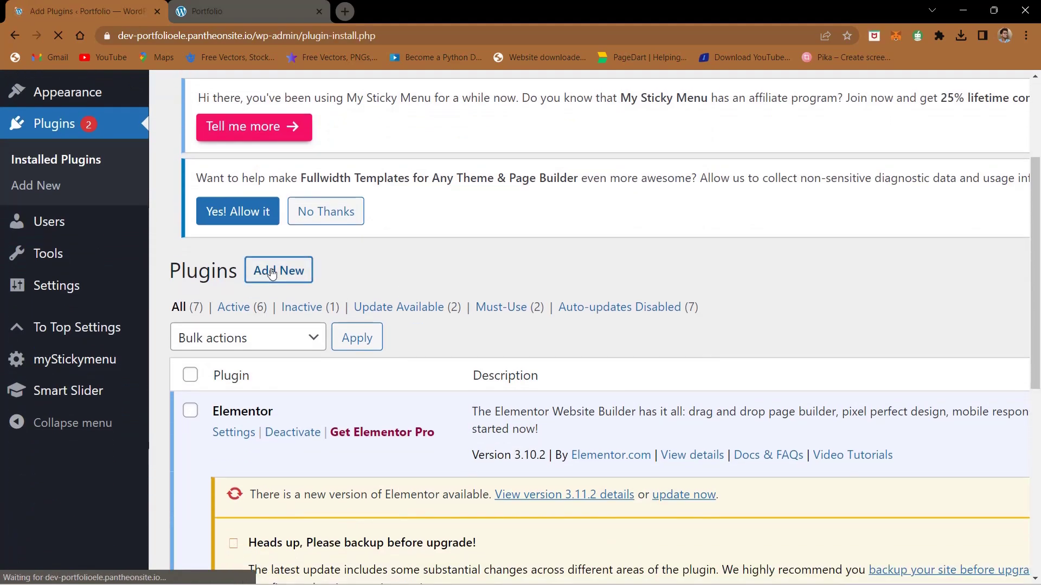
scroll(272, 272, "down", 3)
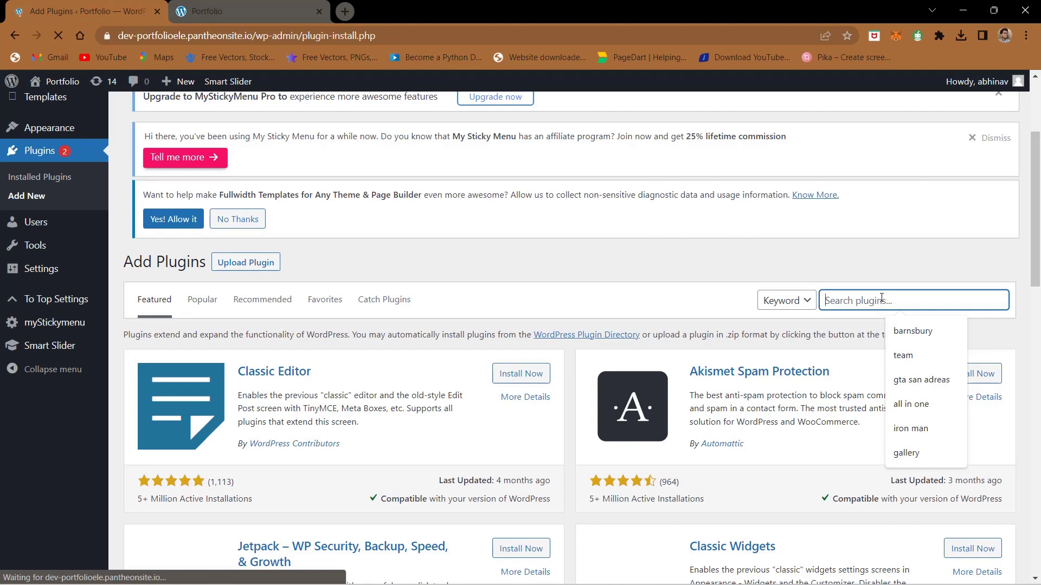
type("wordpr")
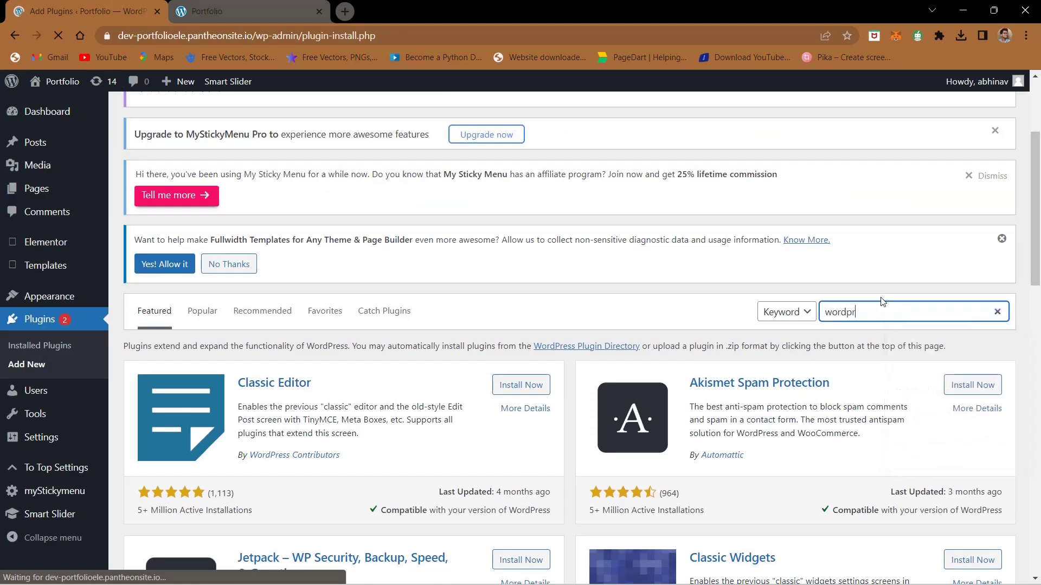
type("ess hardening")
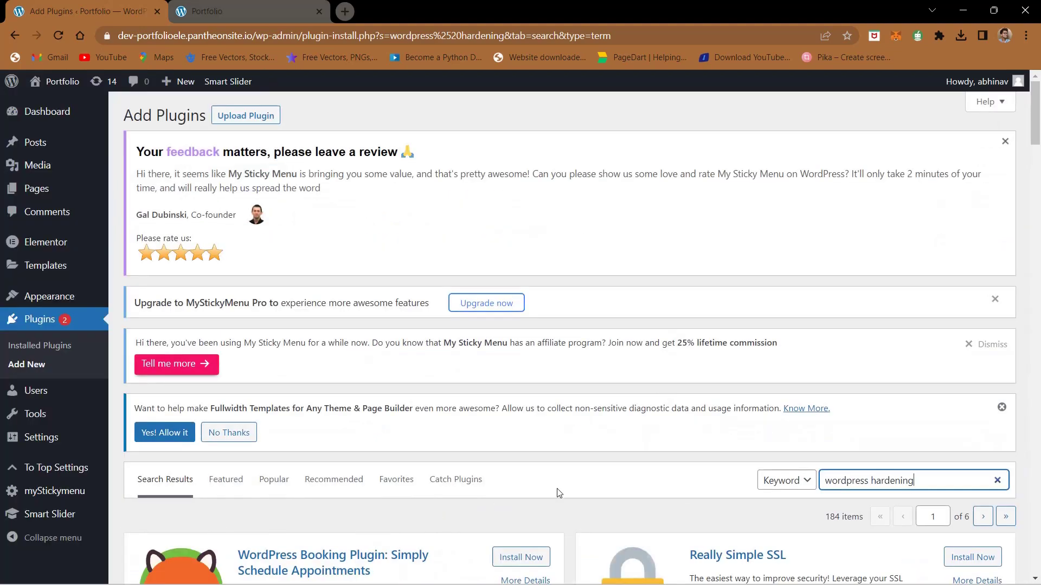
Step: Install and activate the WP Hardening plugin from the search results
scroll(558, 492, "down", 8)
scroll(558, 492, "down", 1)
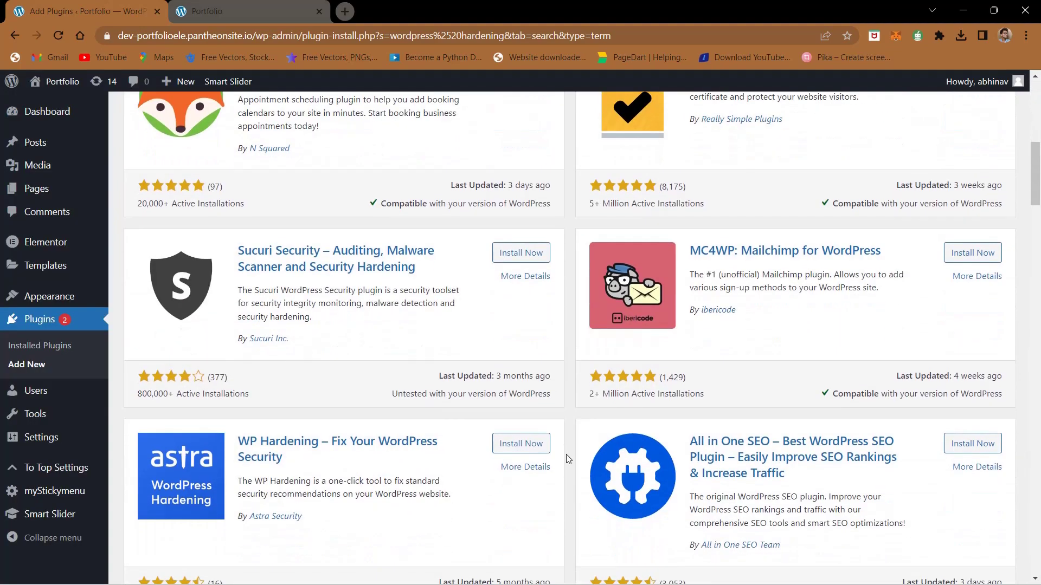
scroll(580, 458, "down", 14)
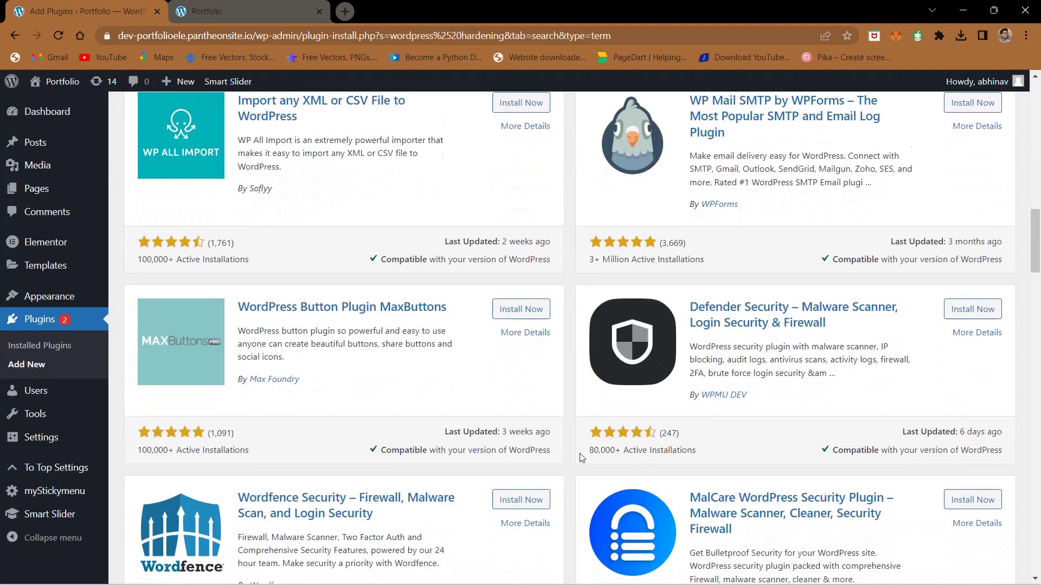
scroll(580, 458, "up", 13)
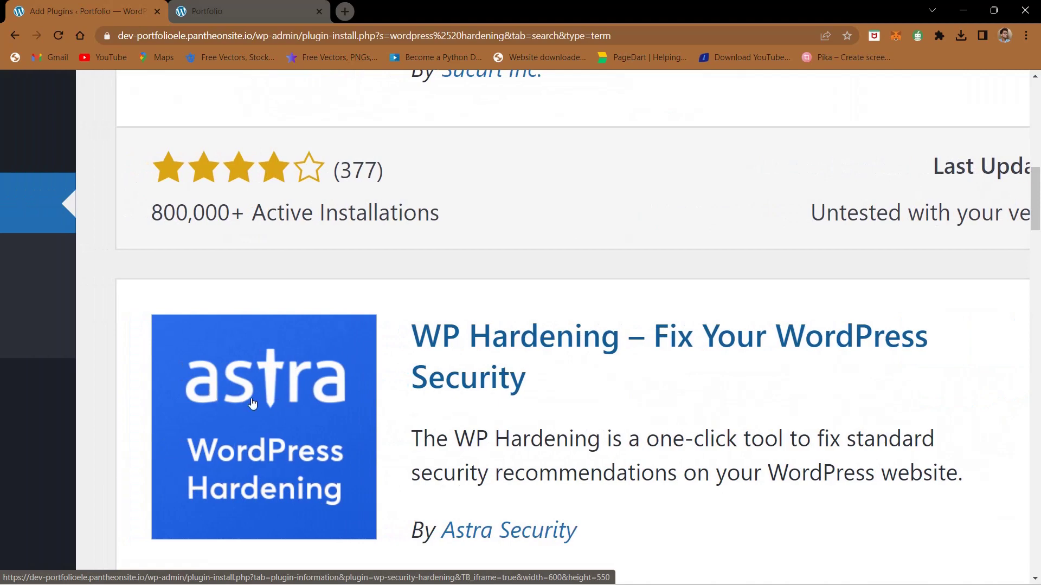
scroll(428, 495, "down", 1)
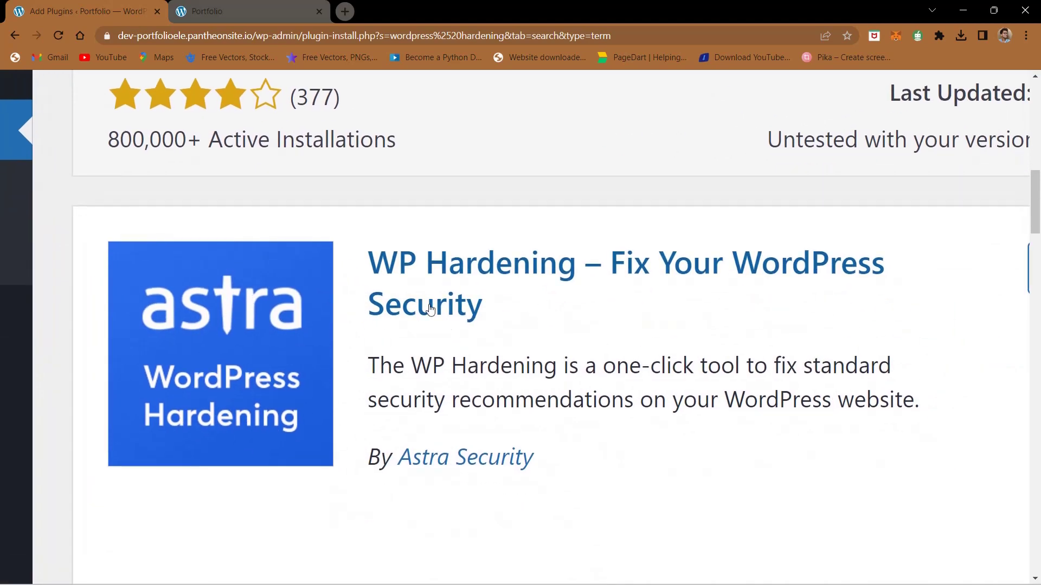
scroll(698, 358, "right", 2)
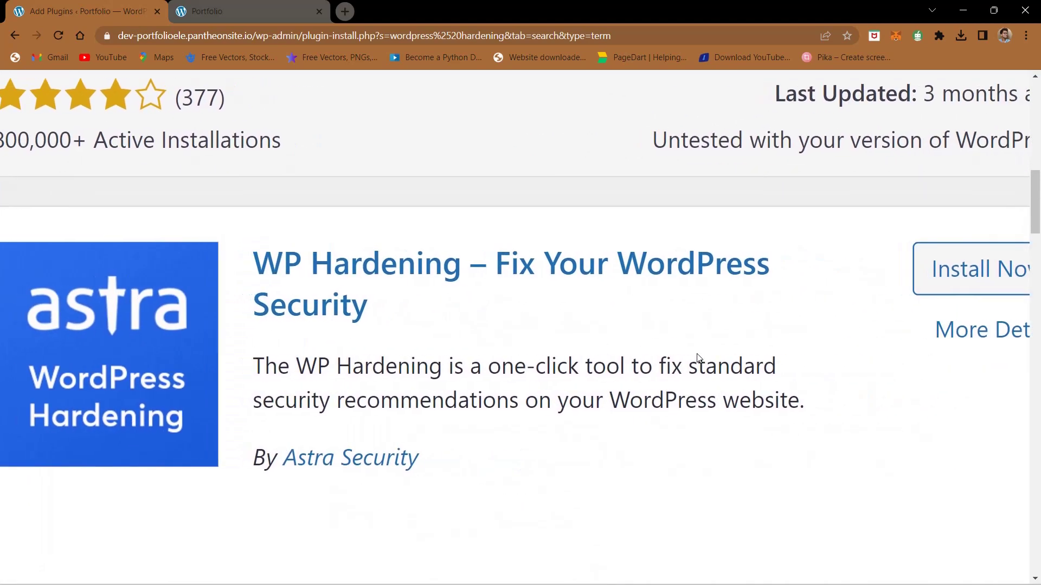
scroll(698, 359, "down", 1)
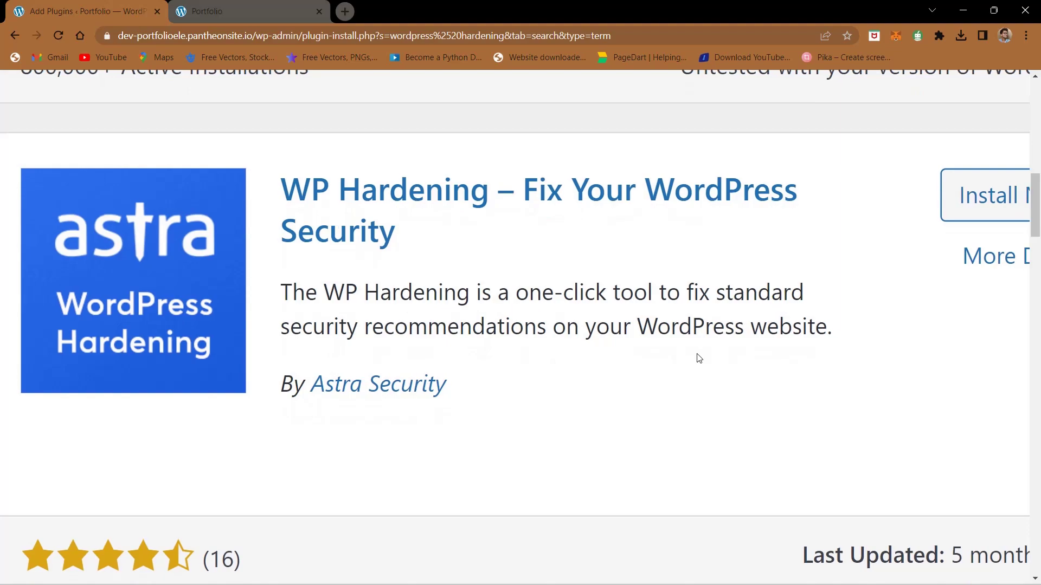
scroll(699, 358, "down", 5)
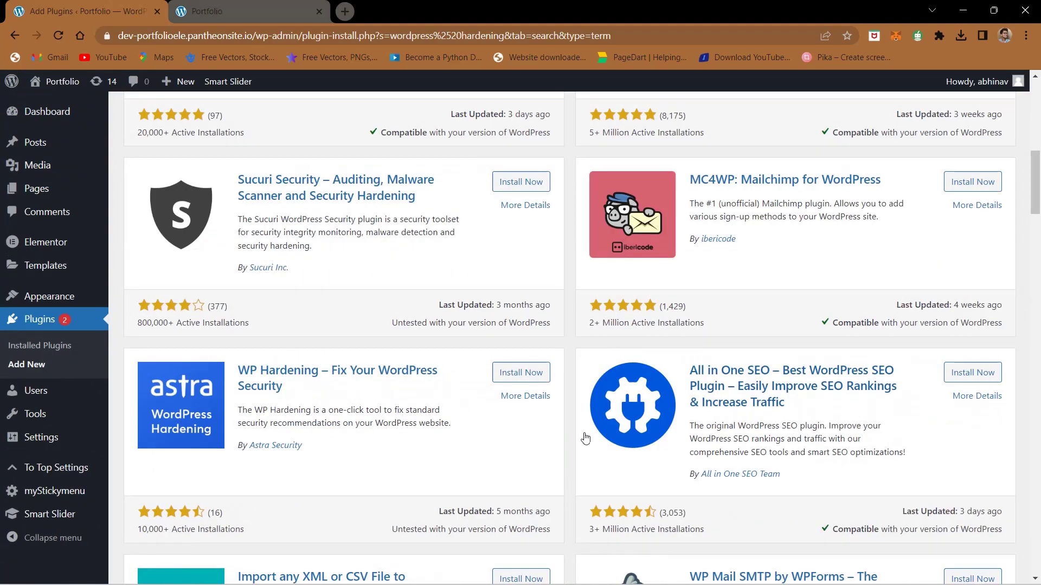
left_click(505, 377)
left_click(527, 374)
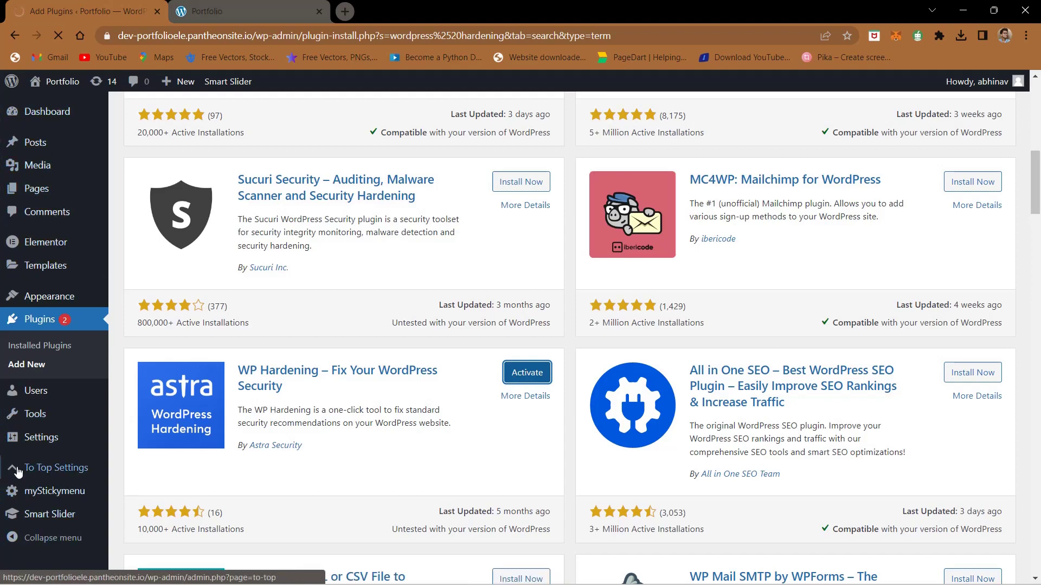
mouse_move(42, 522)
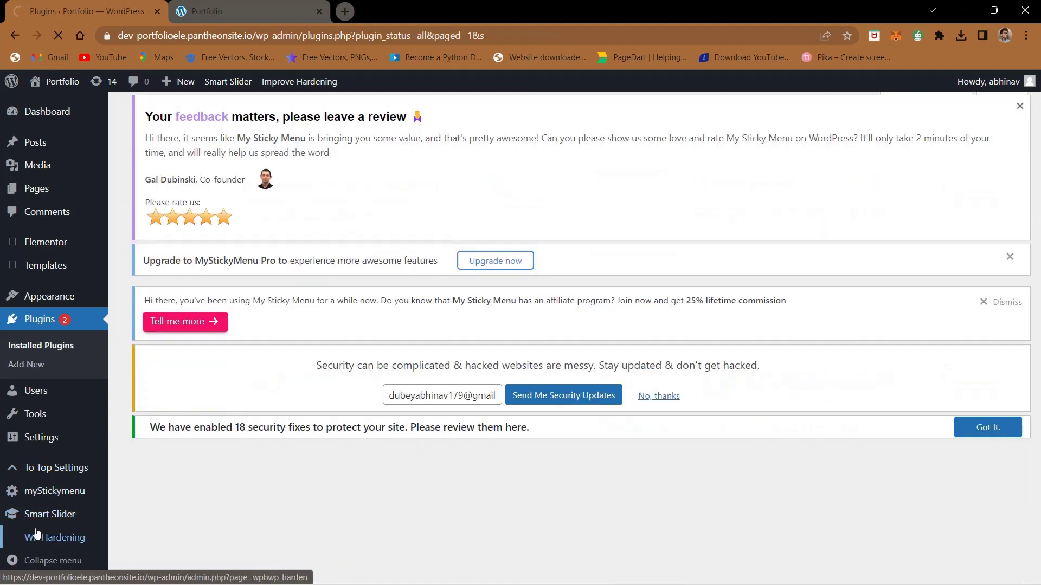
scroll(32, 536, "up", 7)
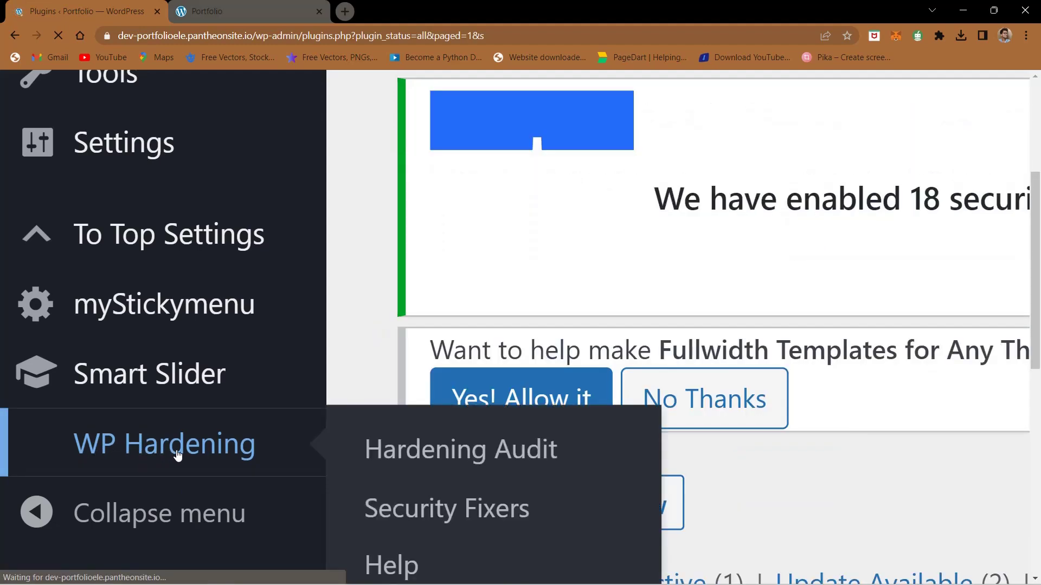
left_click(178, 456)
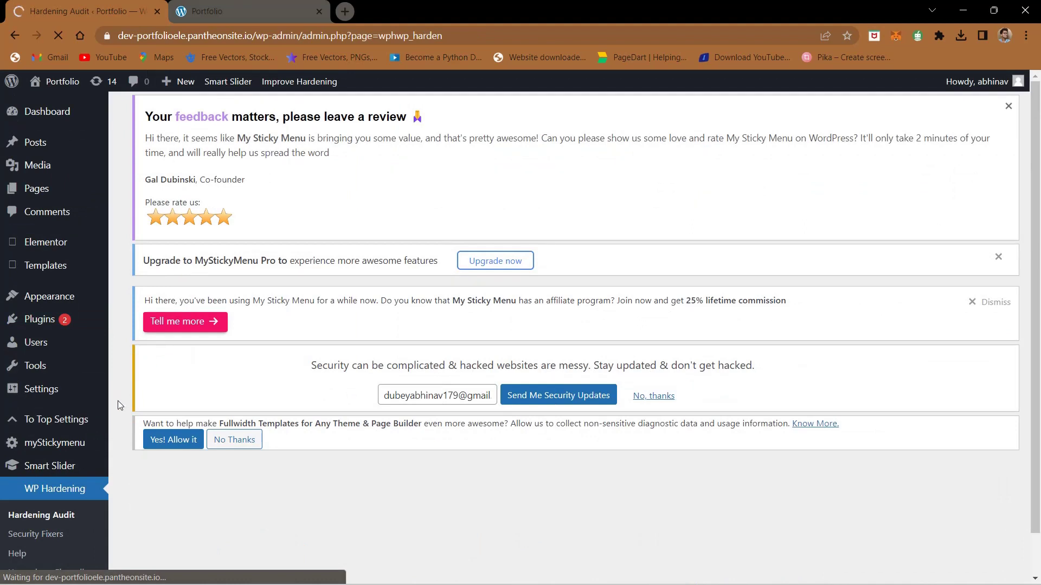
scroll(118, 407, "down", 1)
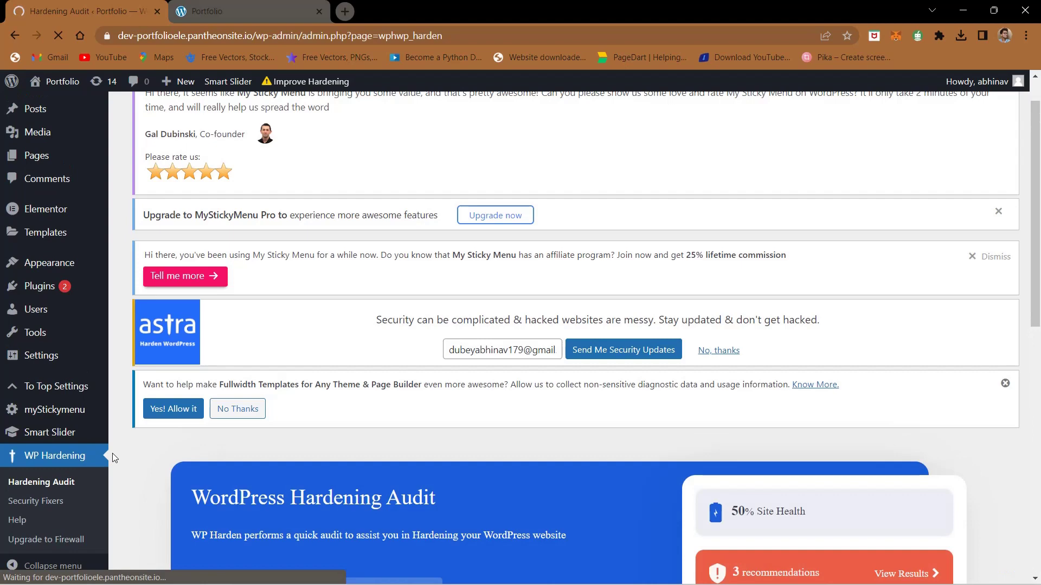
scroll(112, 458, "down", 4)
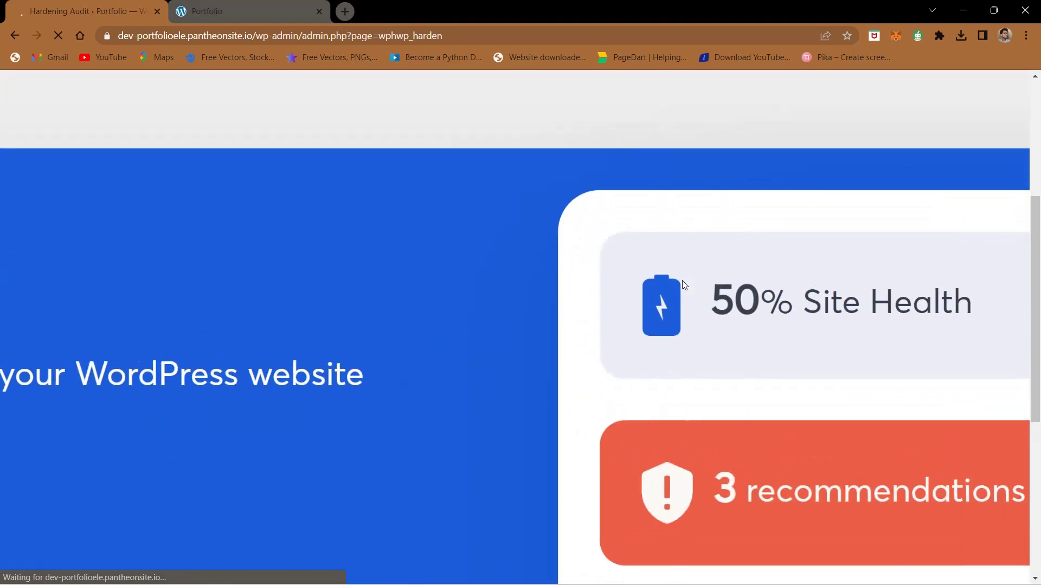
scroll(579, 311, "down", 3)
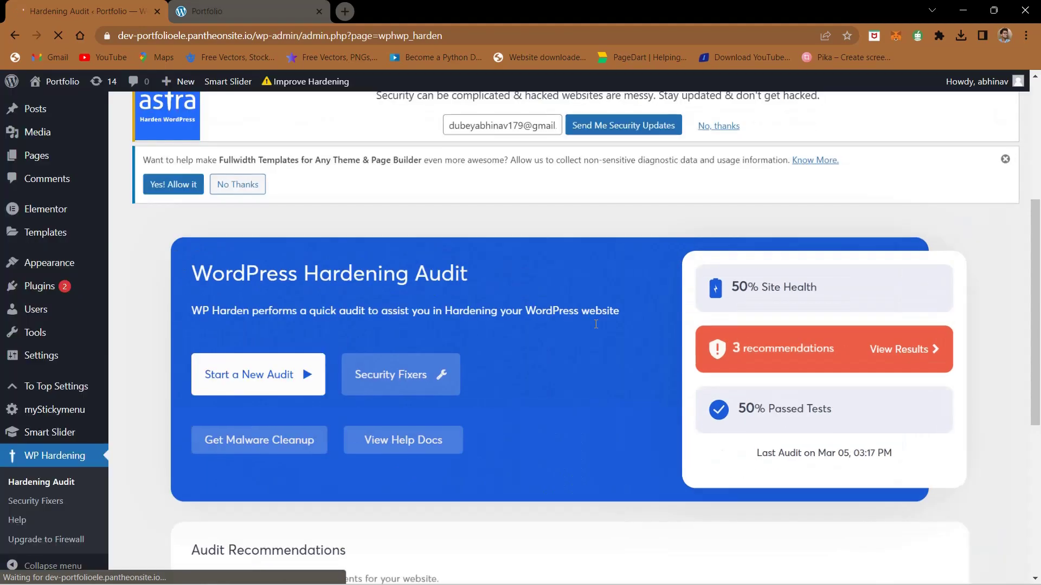
scroll(596, 323, "down", 5)
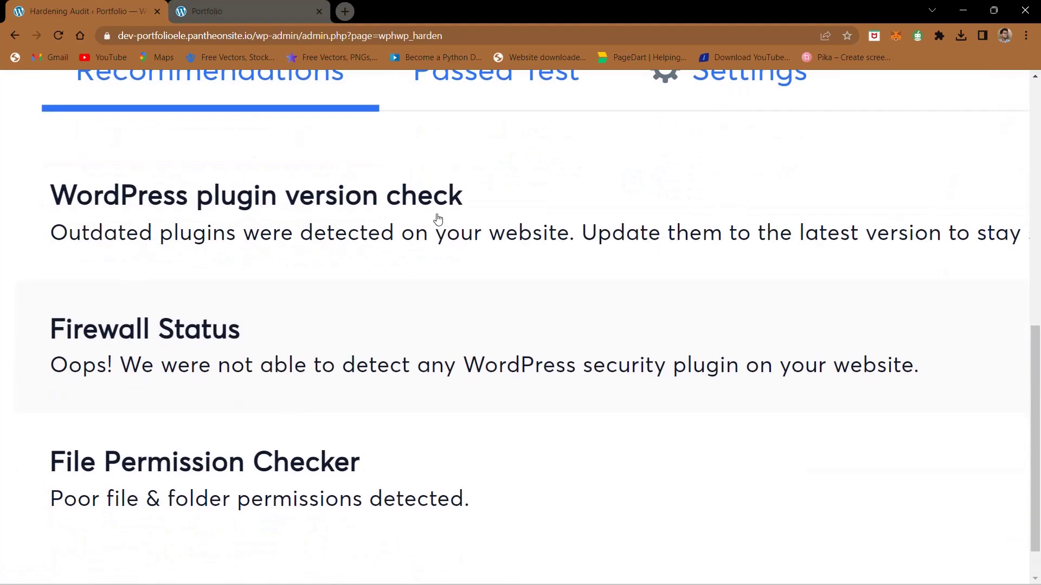
scroll(406, 325, "down", 2)
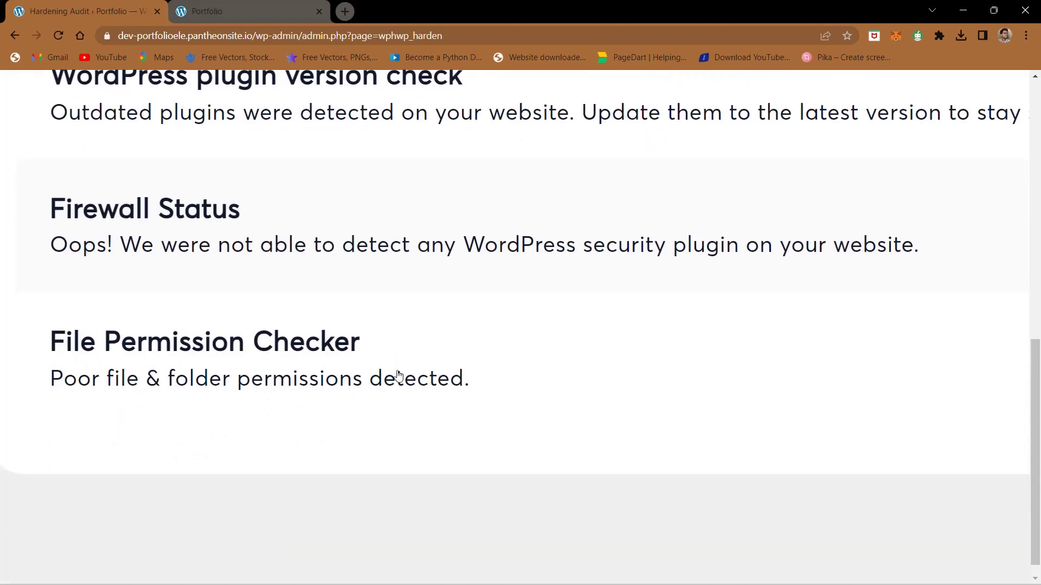
scroll(421, 384, "right", 10)
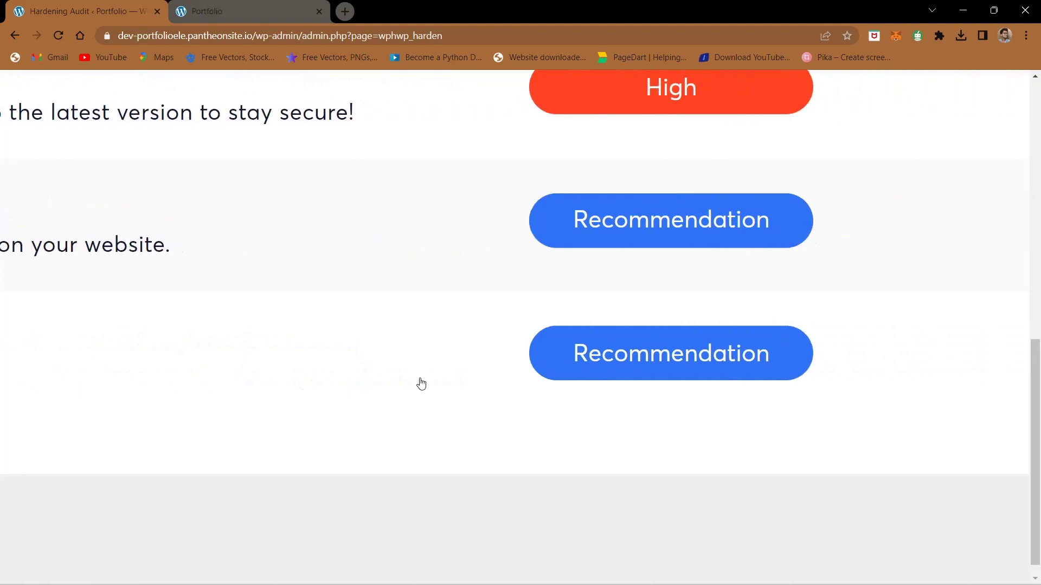
scroll(420, 383, "down", 5)
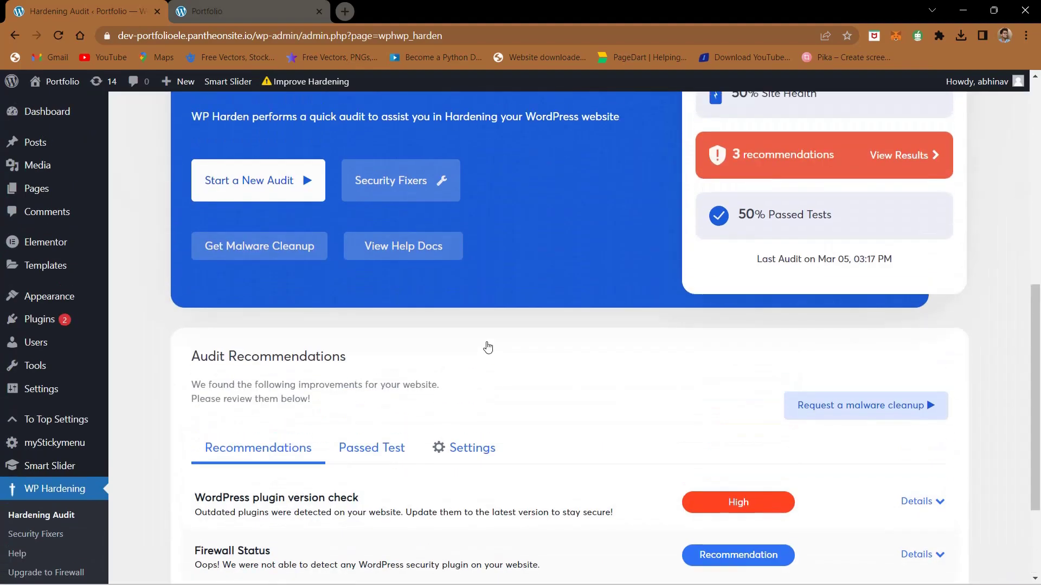
scroll(493, 225, "up", 2)
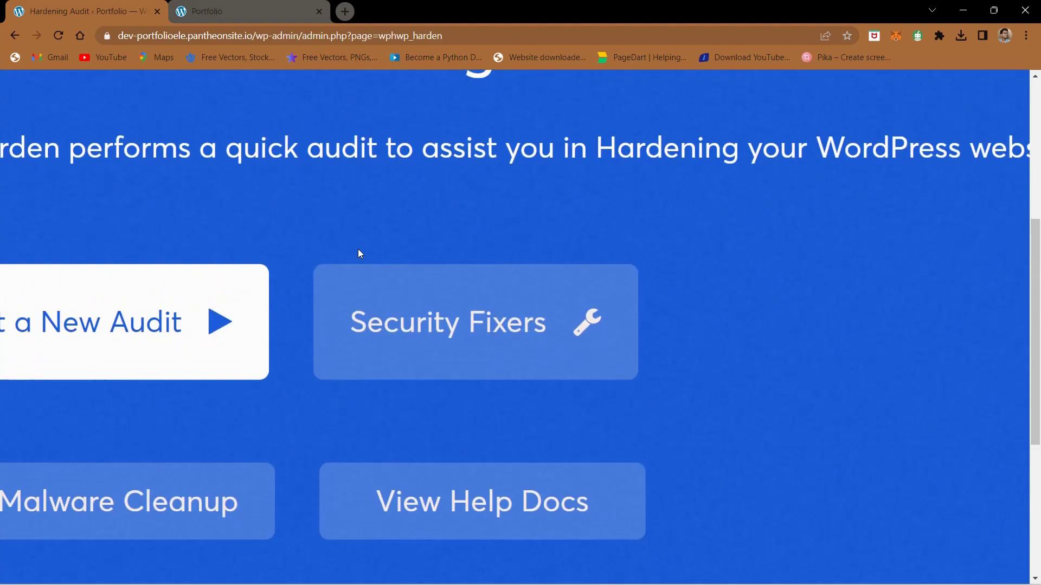
Step: Open the WP Hardening Security Fixers page from the audit header
left_click(426, 336)
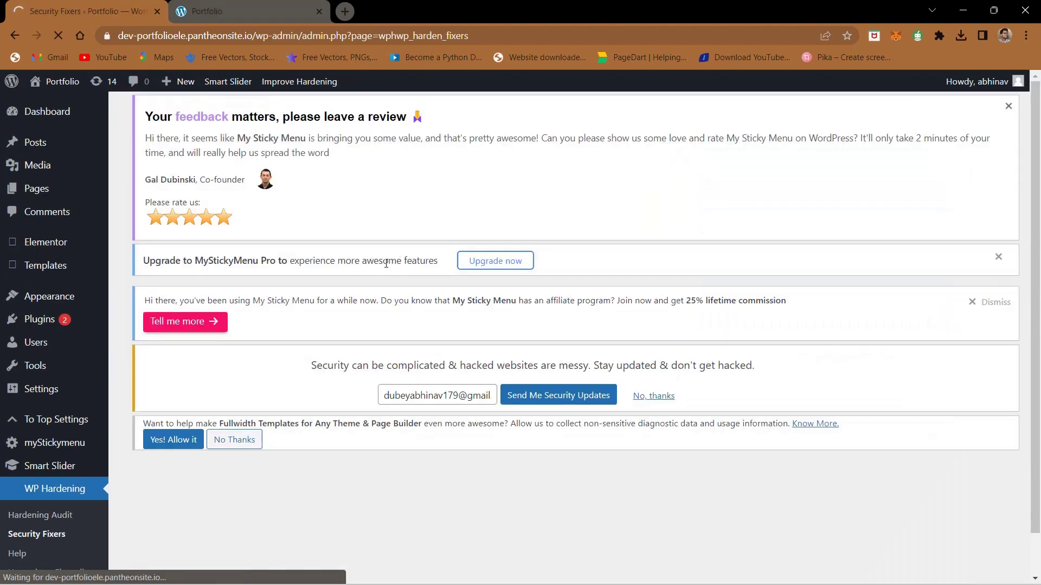
scroll(336, 361, "down", 1)
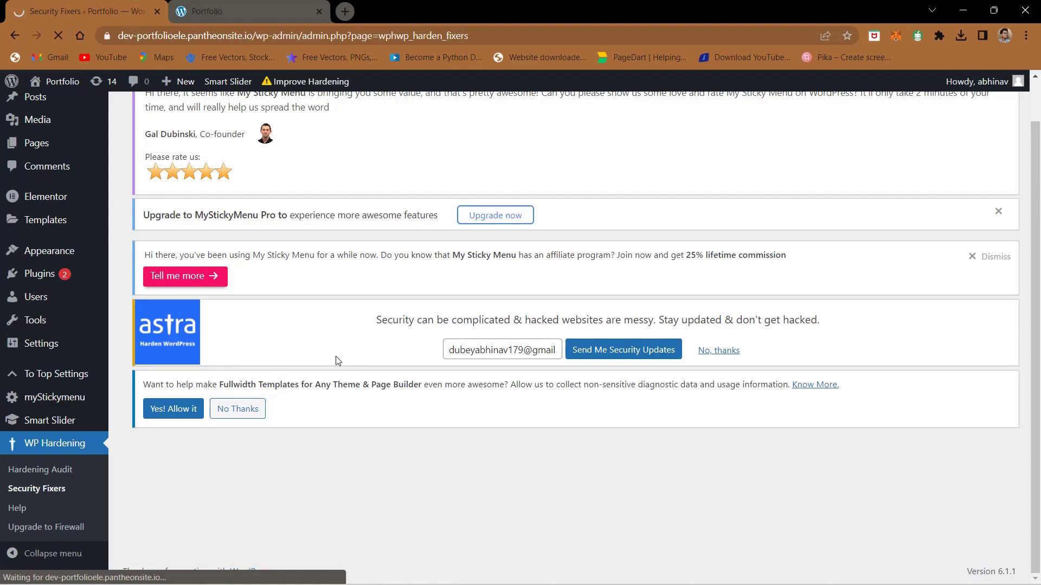
scroll(336, 360, "down", 9)
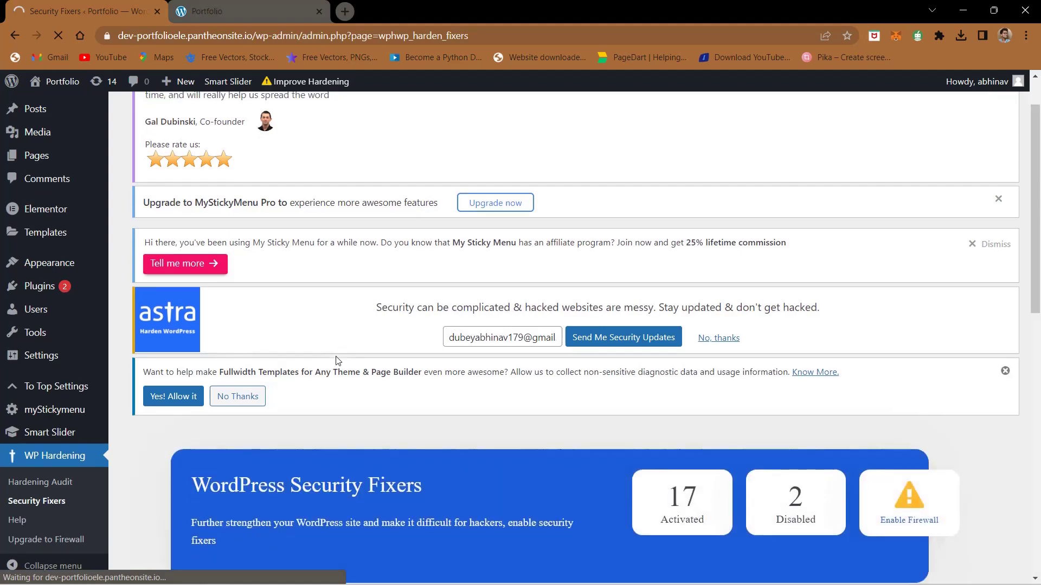
scroll(309, 231, "up", 5)
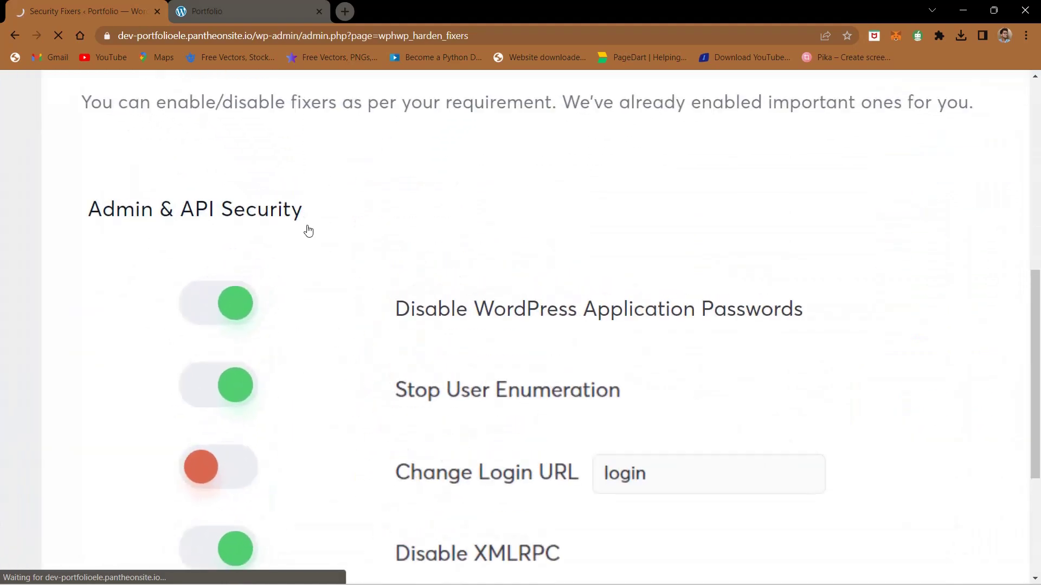
Step: Read the tooltips of the Admin & API Security fixers, leaving Change Login URL off
mouse_move(426, 238)
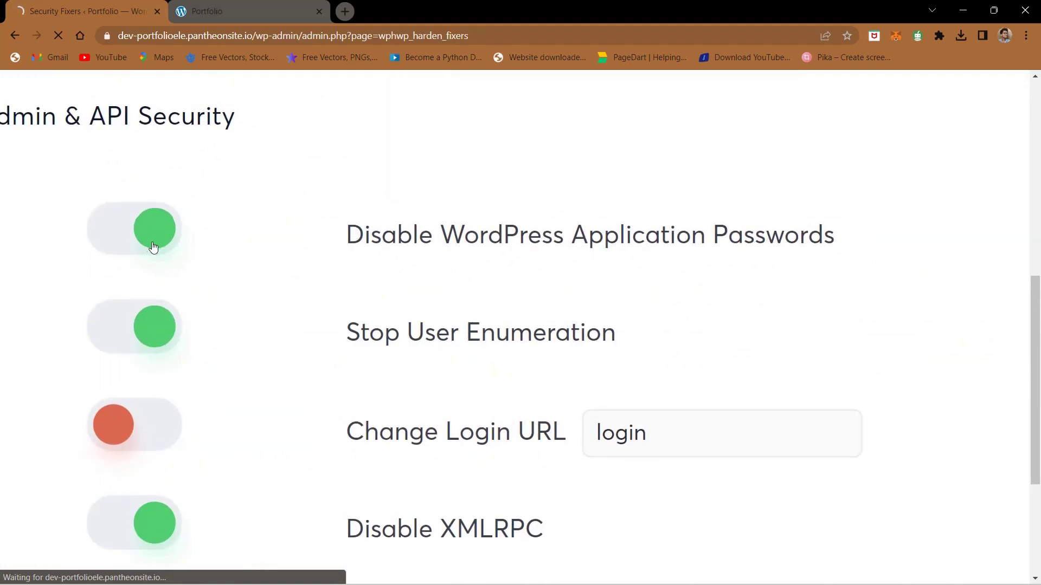
scroll(423, 301, "down", 1)
mouse_move(635, 218)
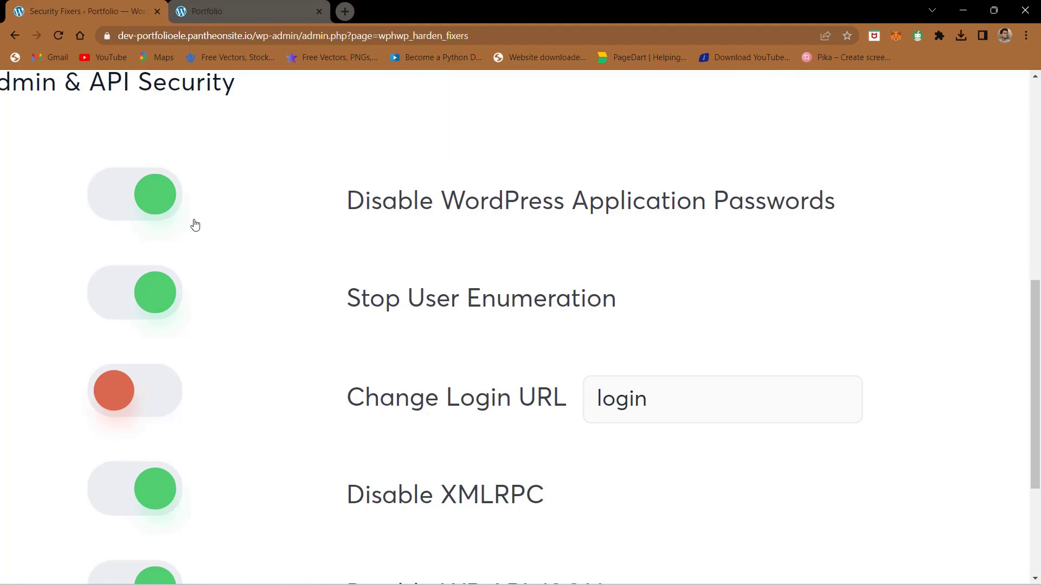
scroll(238, 325, "down", 2)
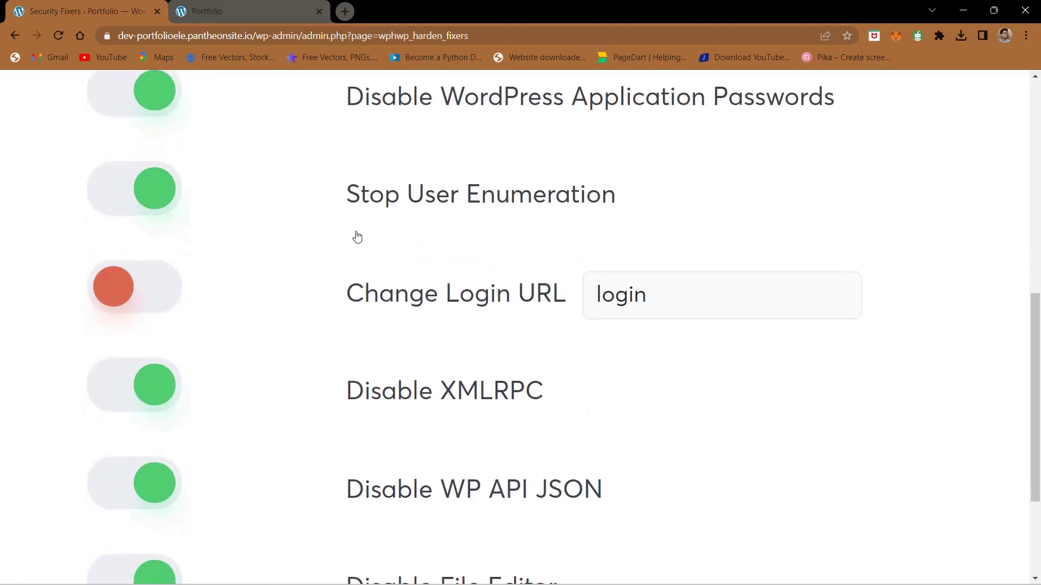
mouse_move(538, 200)
scroll(262, 345, "down", 2)
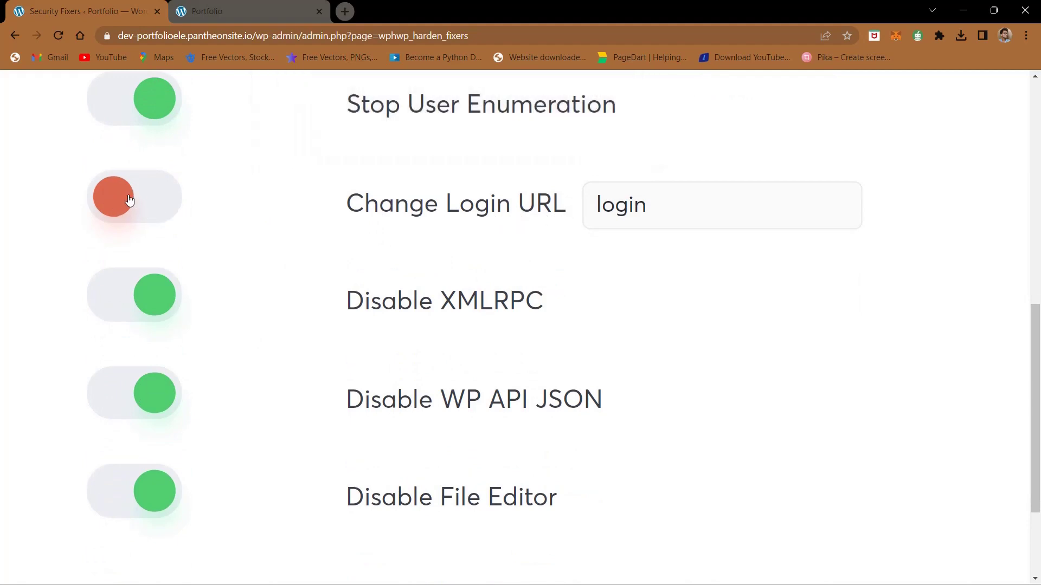
scroll(243, 363, "down", 2)
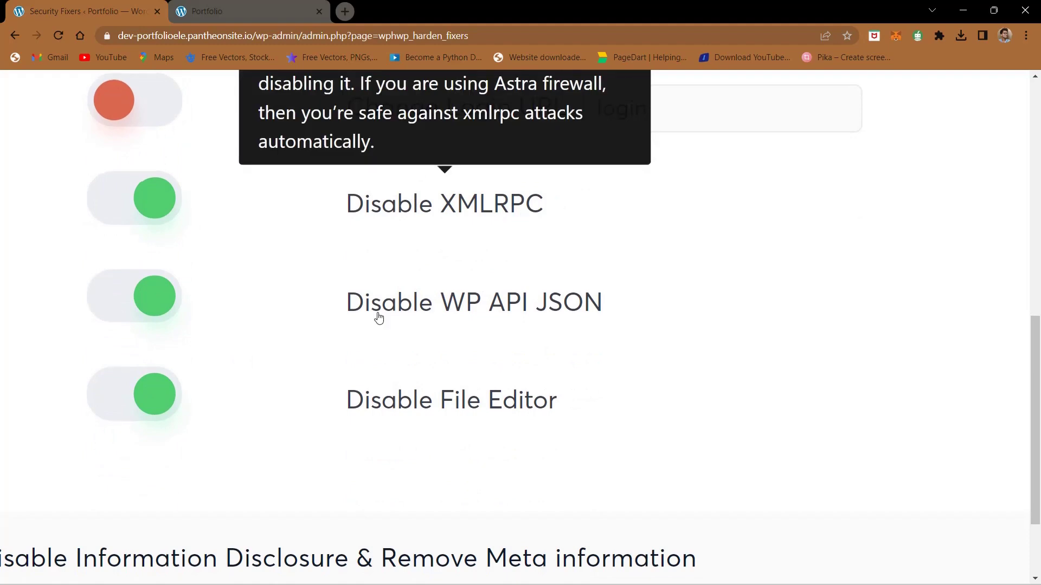
scroll(376, 320, "down", 1)
mouse_move(372, 329)
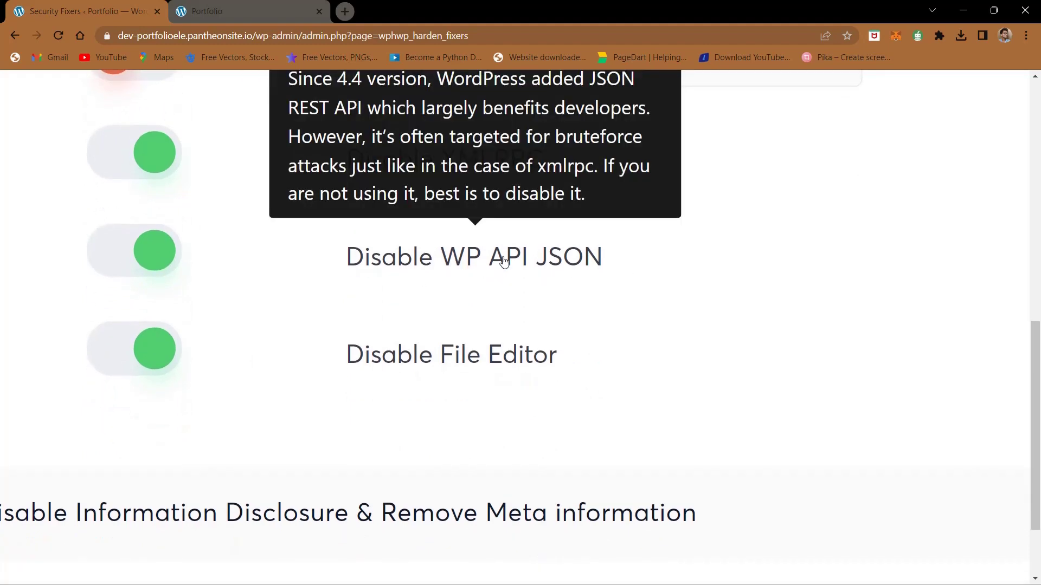
mouse_move(467, 369)
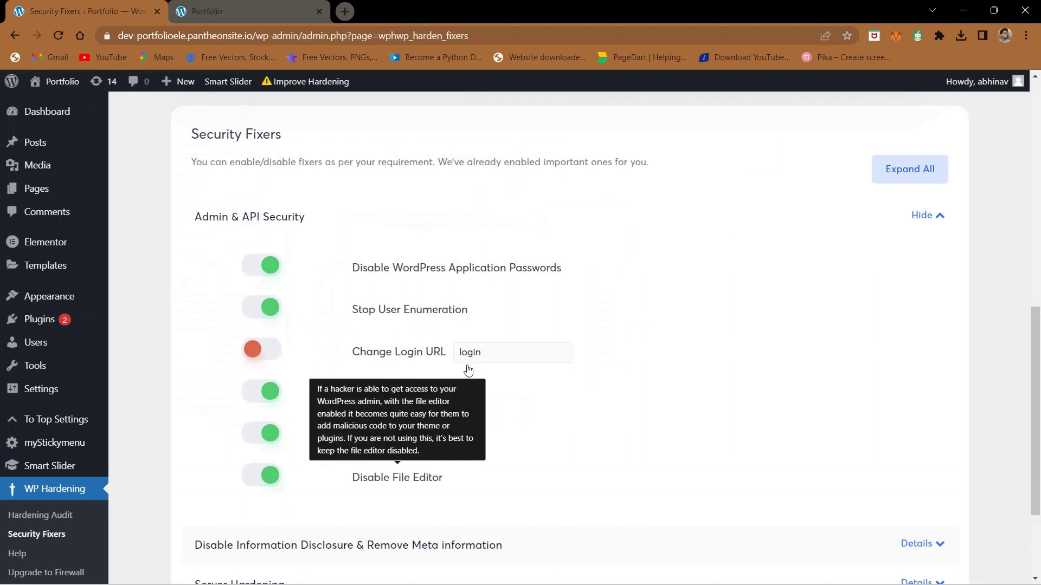
mouse_move(38, 301)
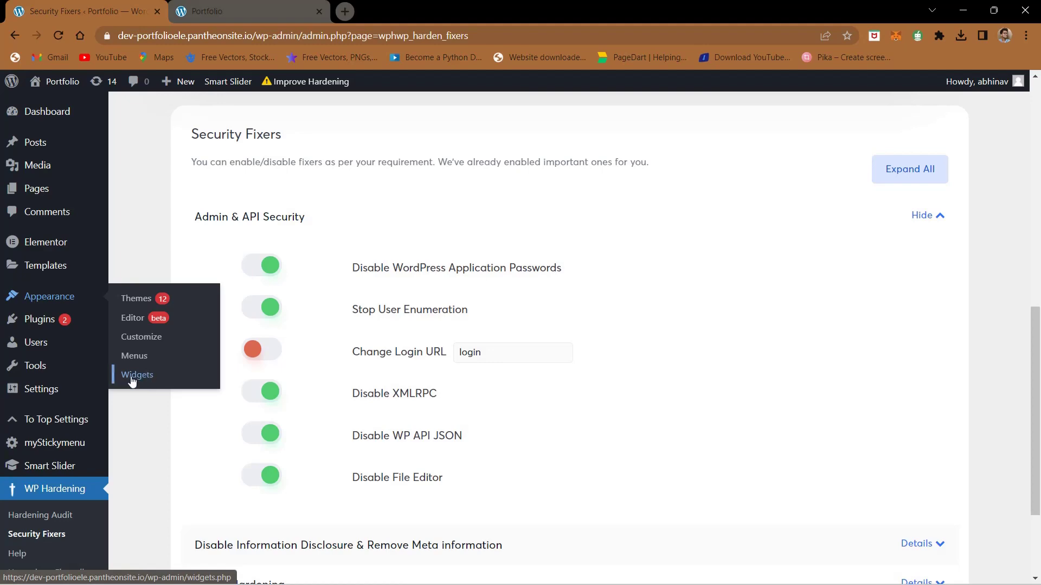
Step: Turn Disable File Editor off, check the Themes page, then turn it back on
left_click(263, 476)
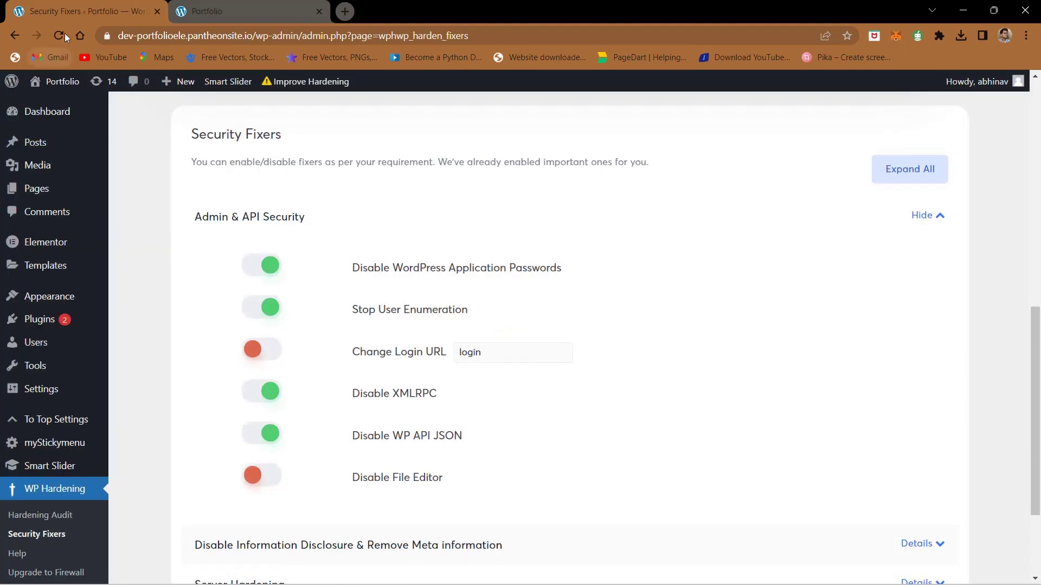
left_click(64, 33)
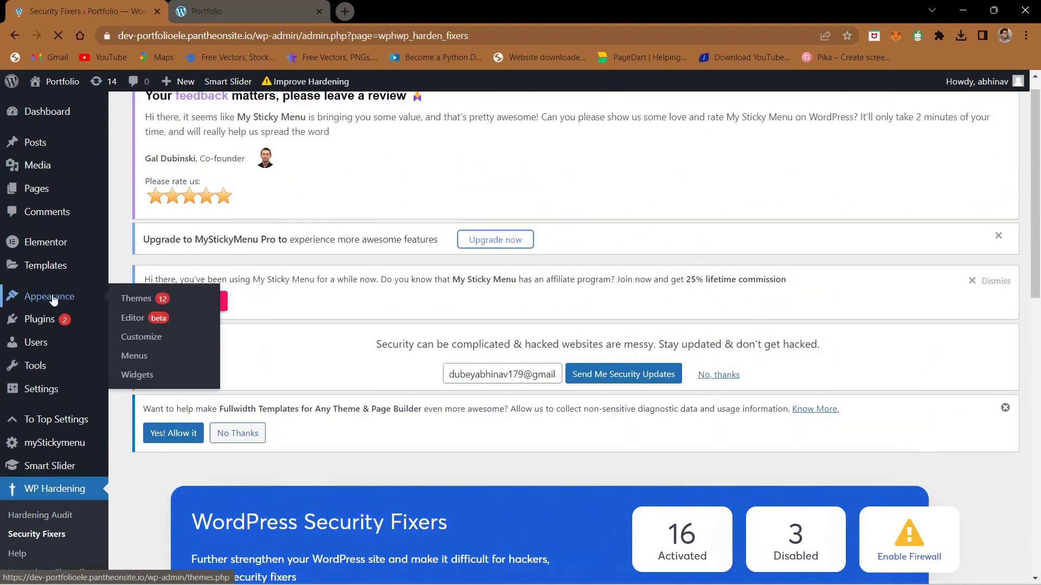
left_click(50, 299)
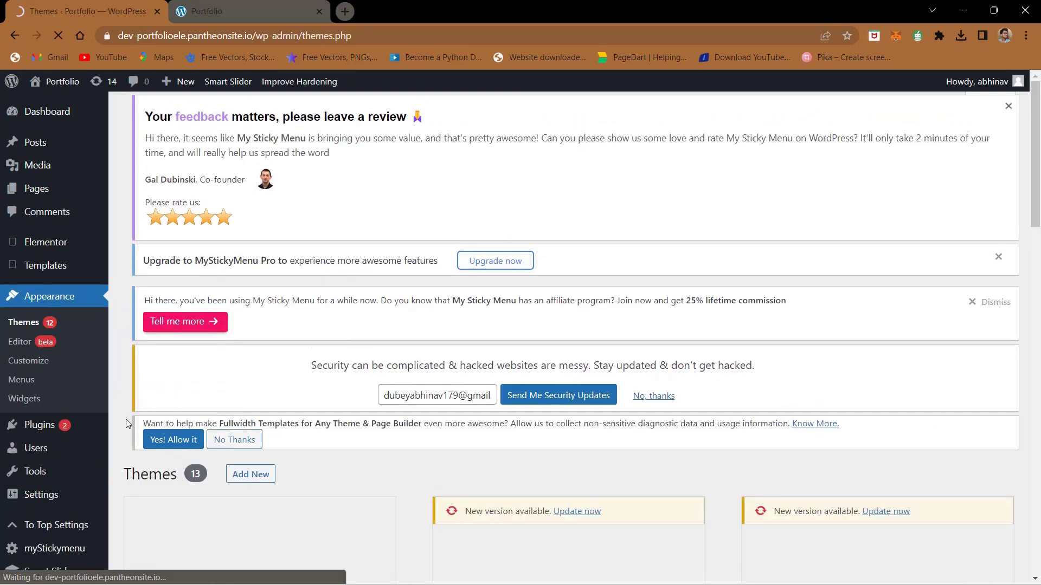
scroll(126, 418, "down", 1)
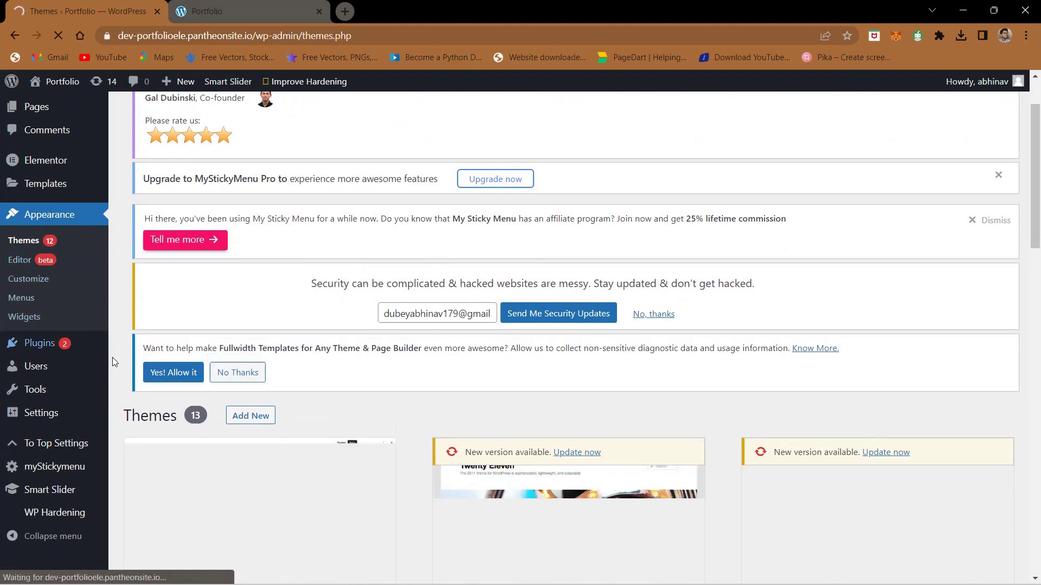
scroll(135, 386, "down", 1)
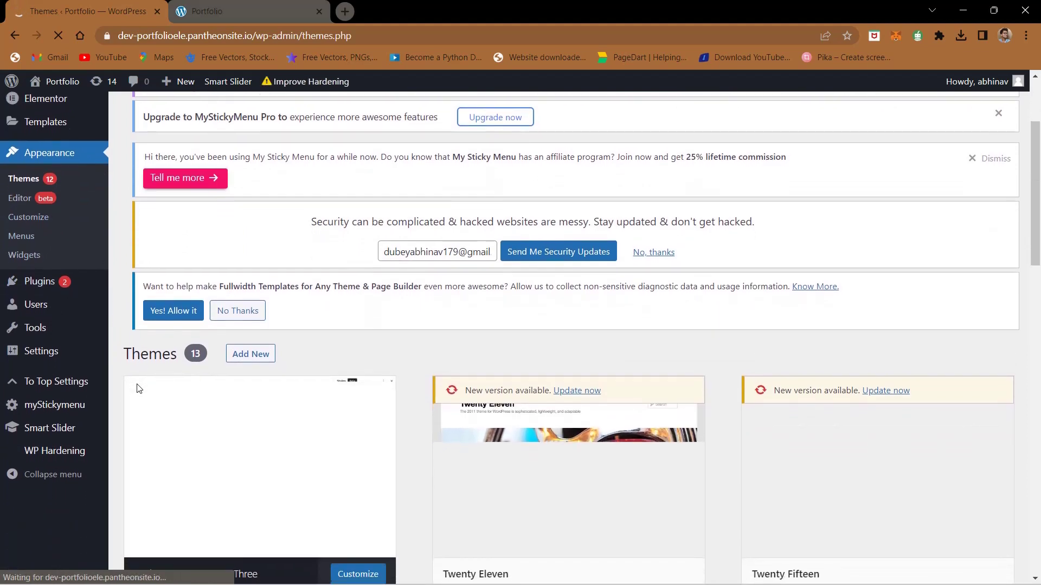
left_click(54, 459)
left_click(257, 454)
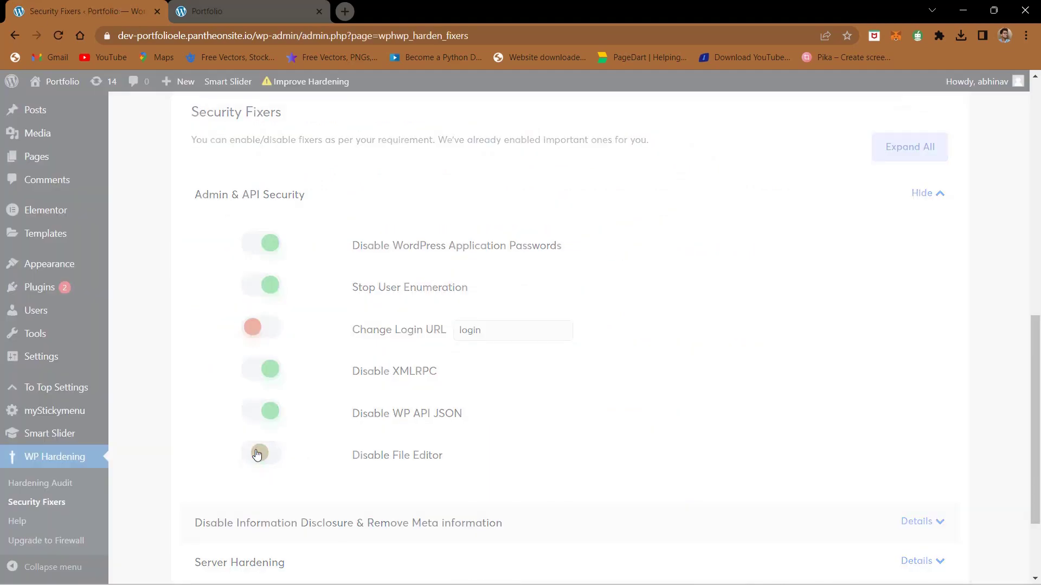
Step: Expand Disable Information Disclosure & Remove Meta and turn off Remove Version from Script and Stylesheet
scroll(298, 456, "down", 2)
left_click(319, 422)
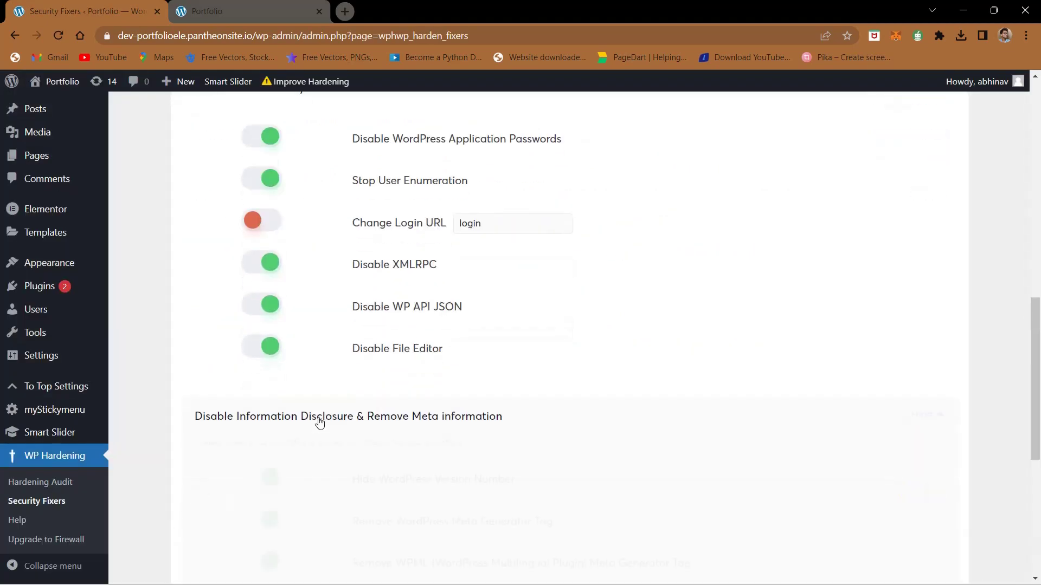
scroll(312, 434, "down", 5)
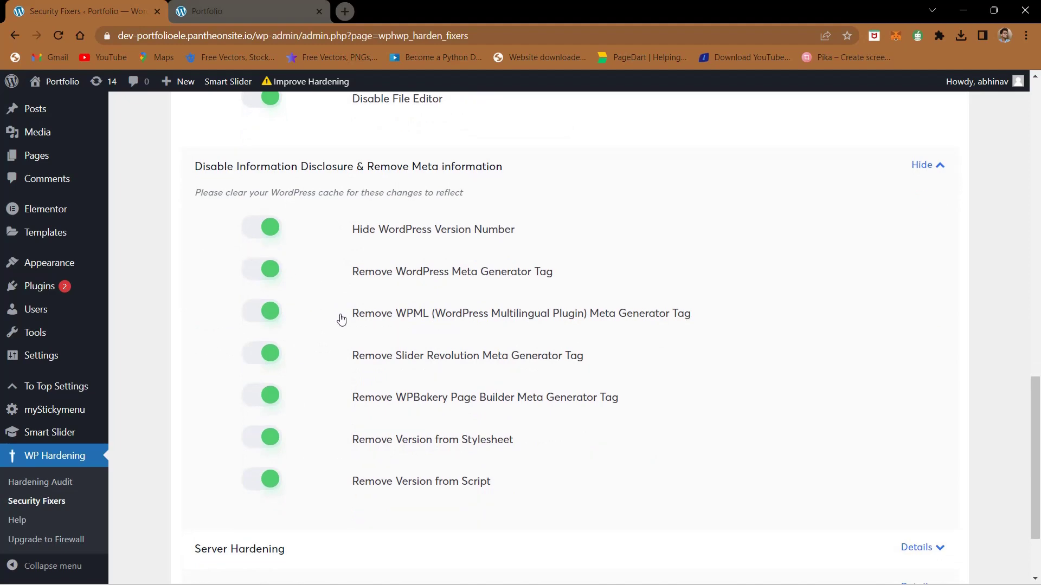
scroll(351, 320, "up", 5, "ctrl")
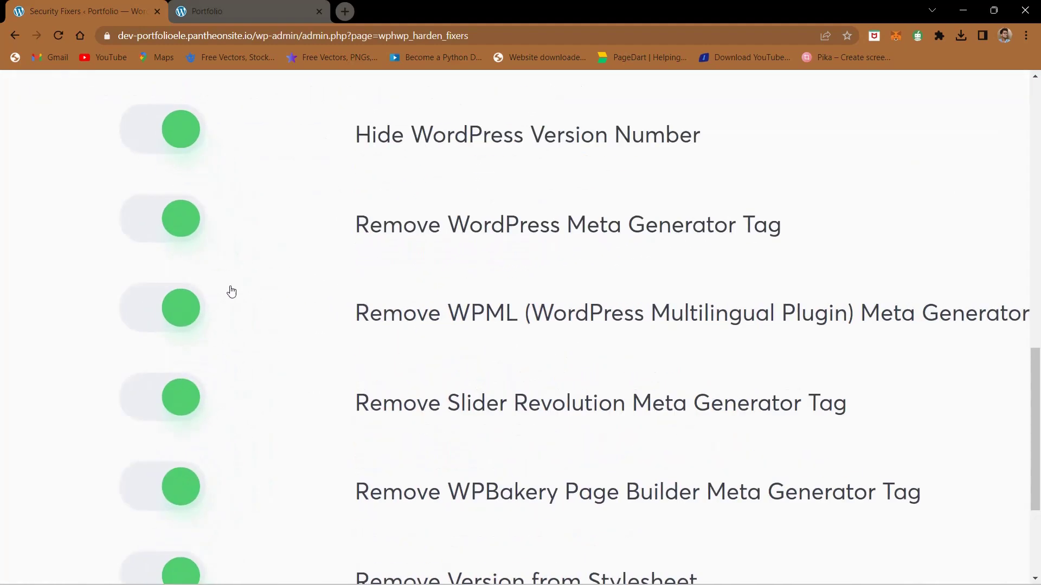
mouse_move(458, 249)
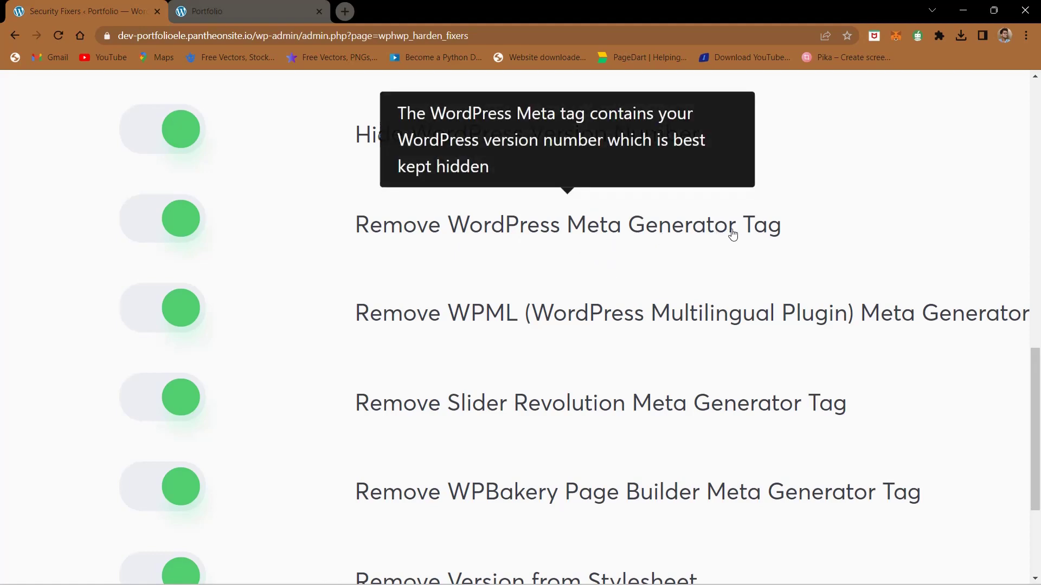
scroll(534, 287, "down", 5)
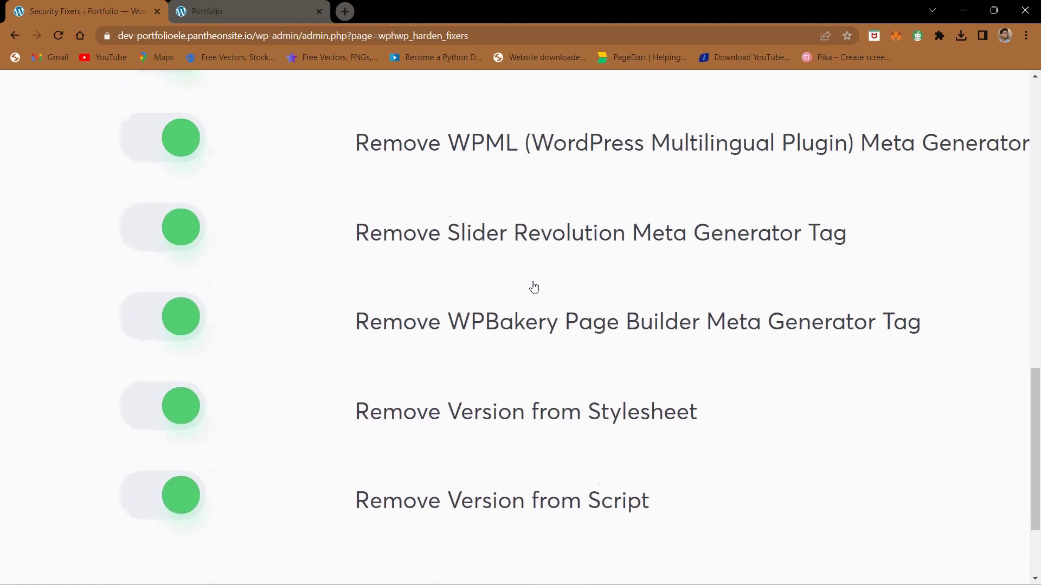
mouse_move(530, 286)
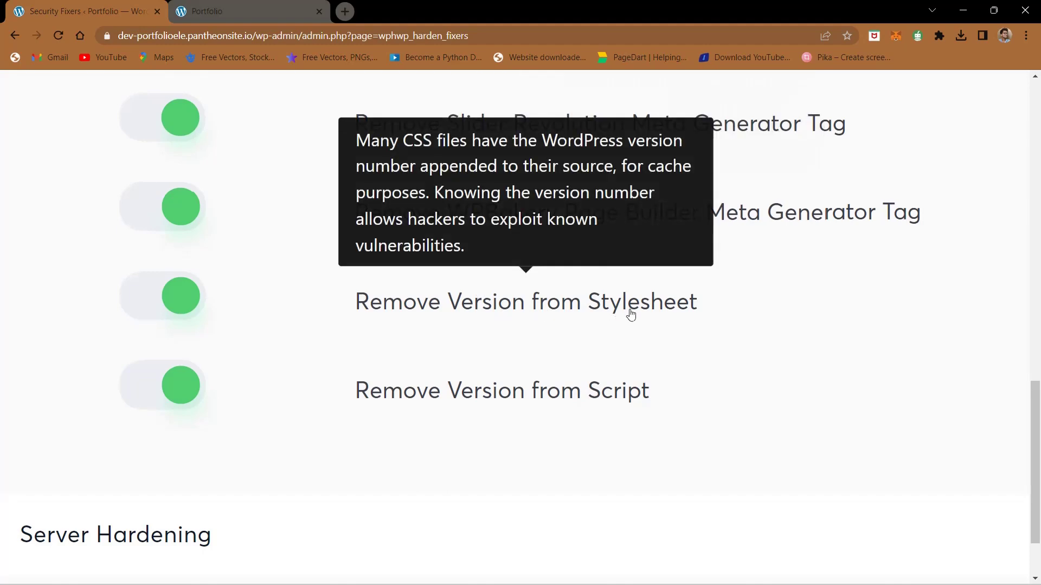
mouse_move(421, 391)
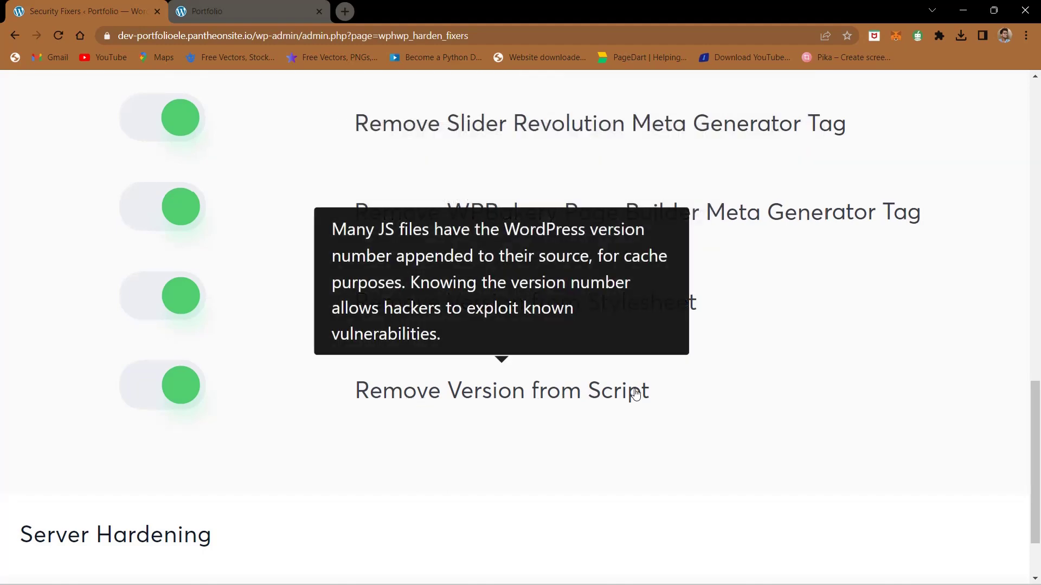
left_click(172, 387)
left_click(168, 304)
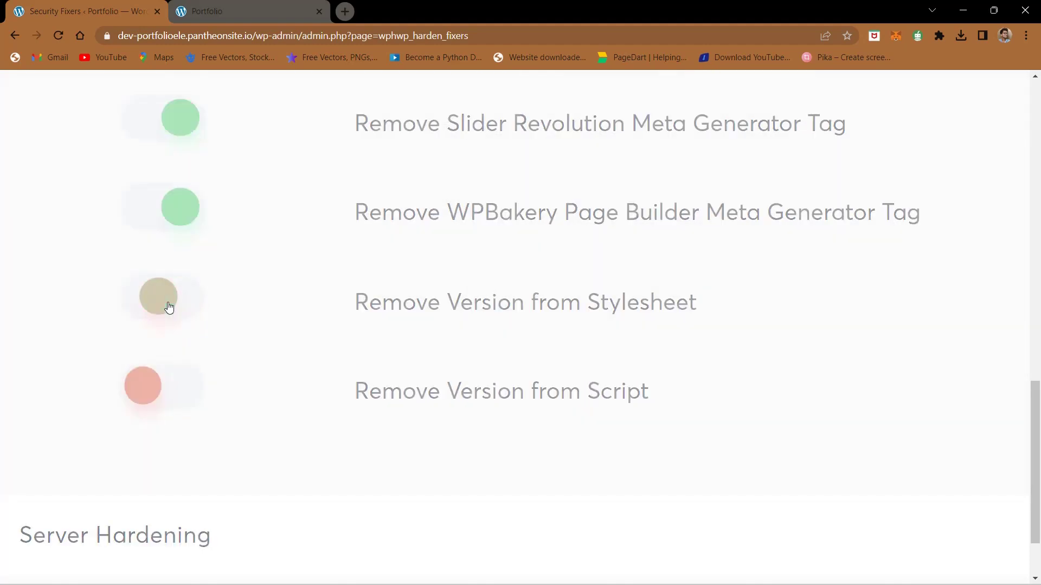
Step: Turn both Remove Version fixers back on and reload the Portfolio site to check
left_click(234, 7)
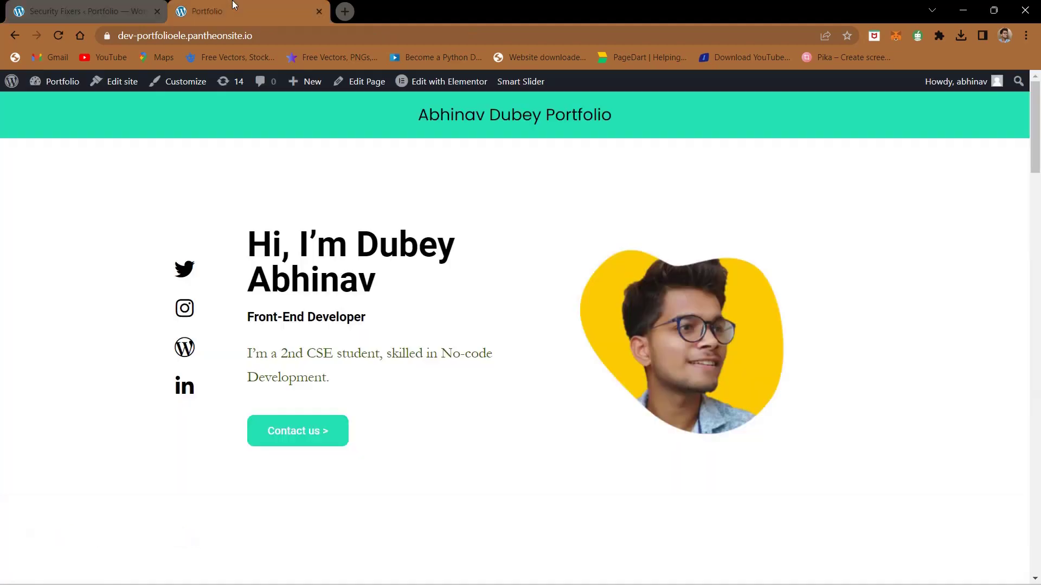
left_click(140, 5)
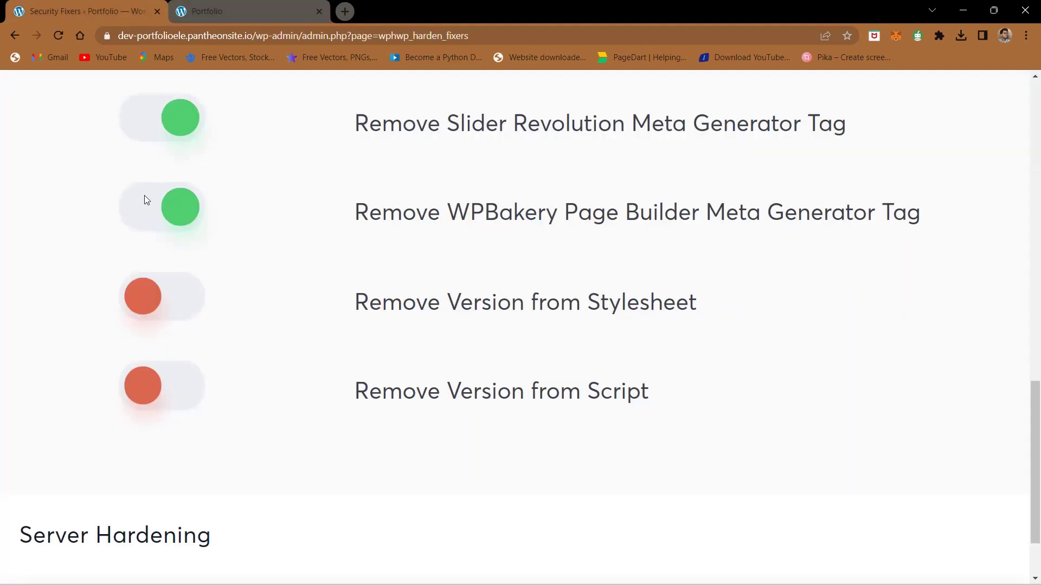
left_click(159, 294)
left_click(158, 382)
left_click(204, 35)
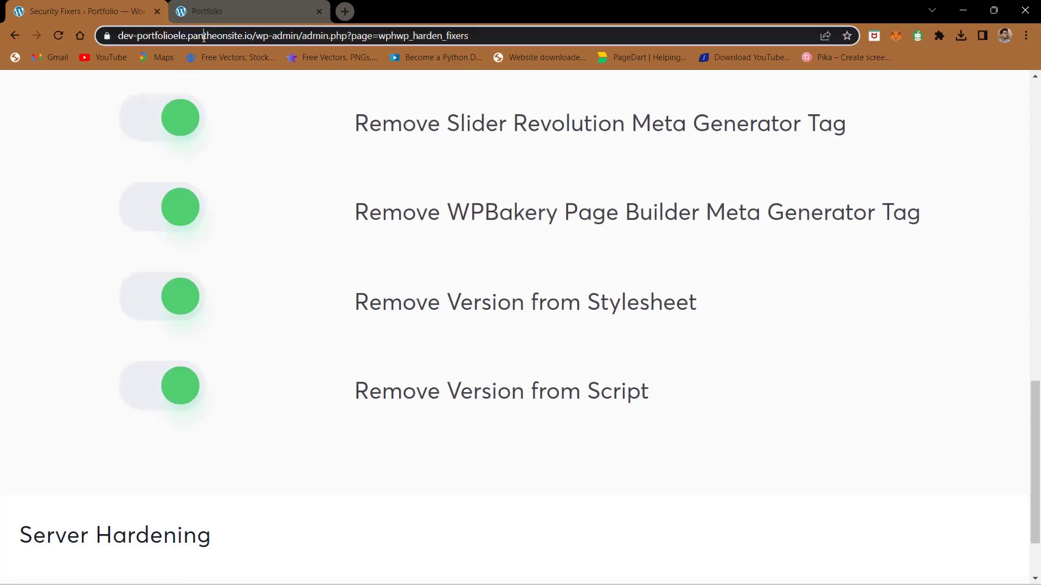
left_click(210, 98)
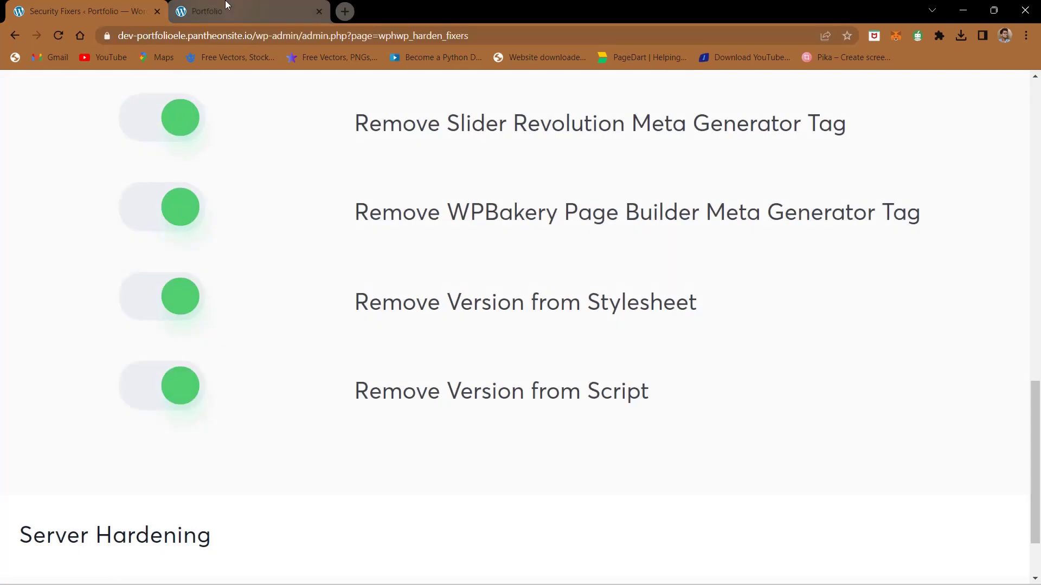
left_click(226, 6)
left_click(57, 35)
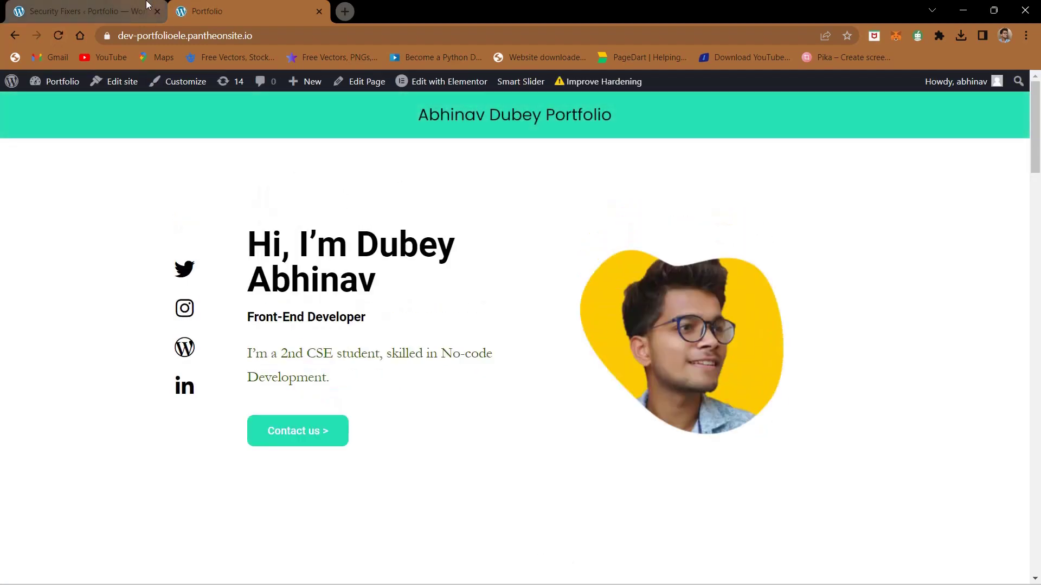
scroll(267, 210, "down", 10)
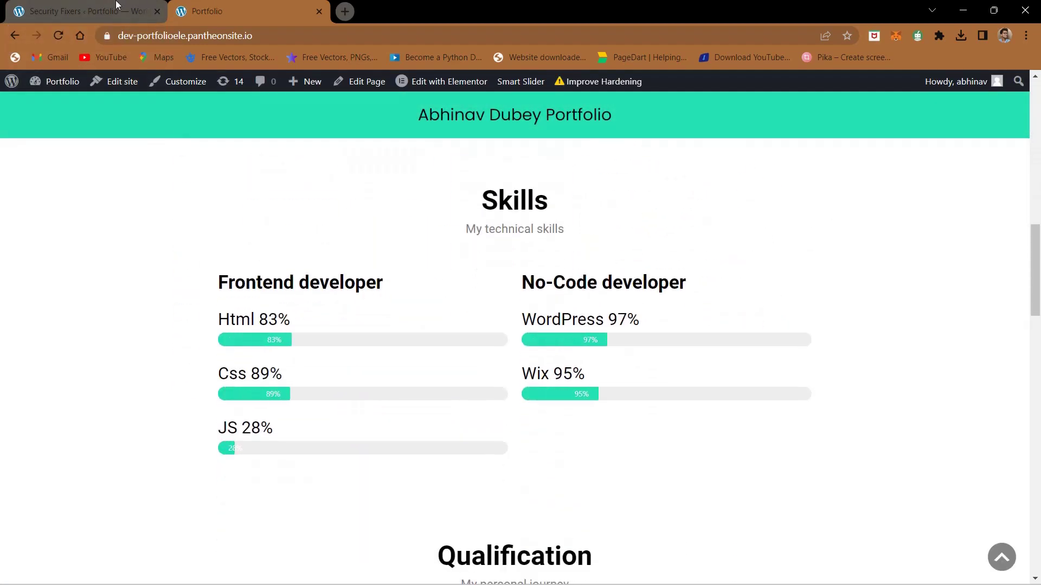
key("ctrl+Tab")
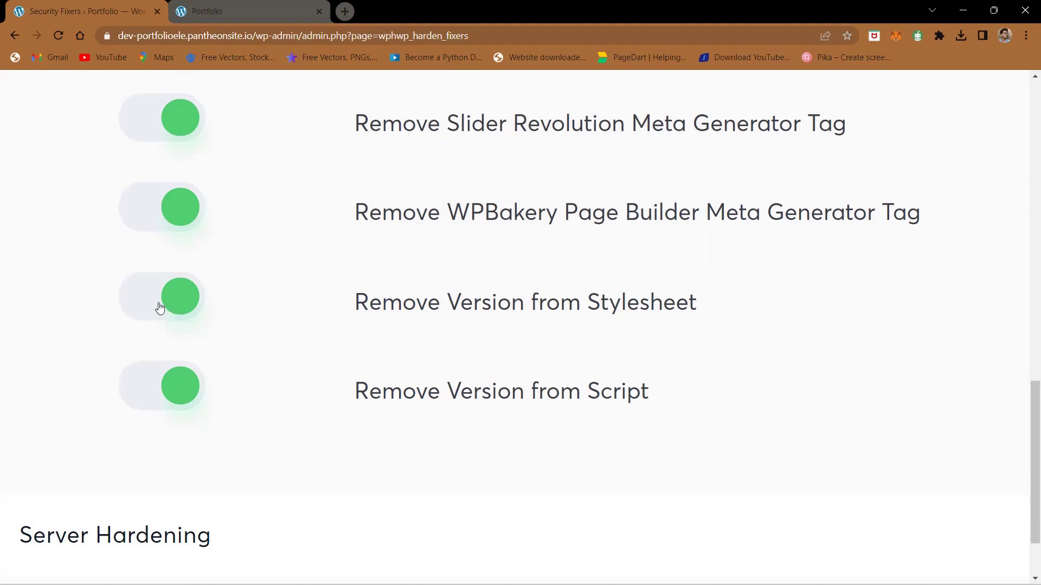
Step: Expand the Server Hardening and Security Headers fixer groups
scroll(221, 430, "down", 4)
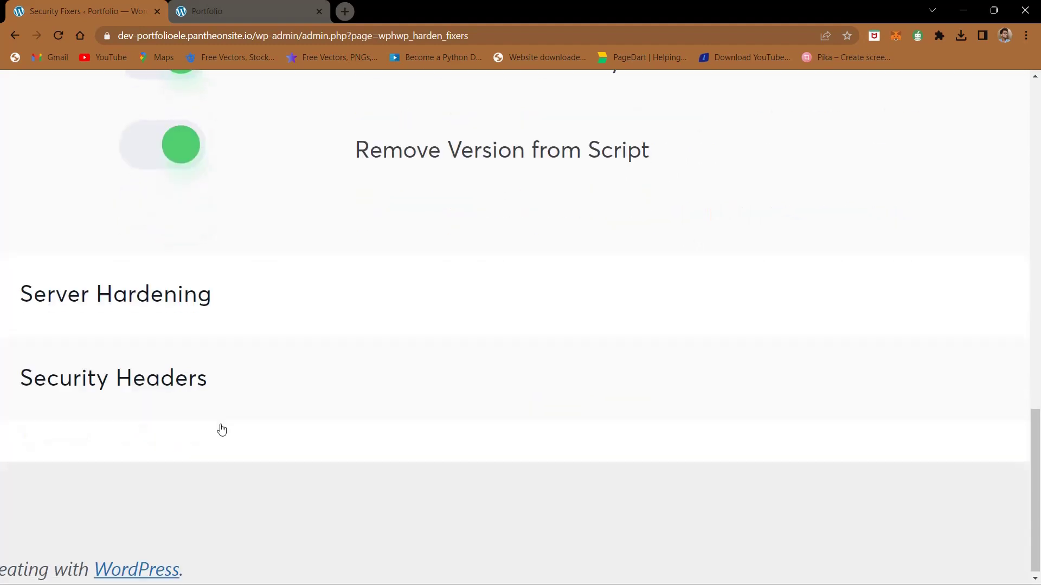
left_click(136, 278)
scroll(195, 483, "down", 3)
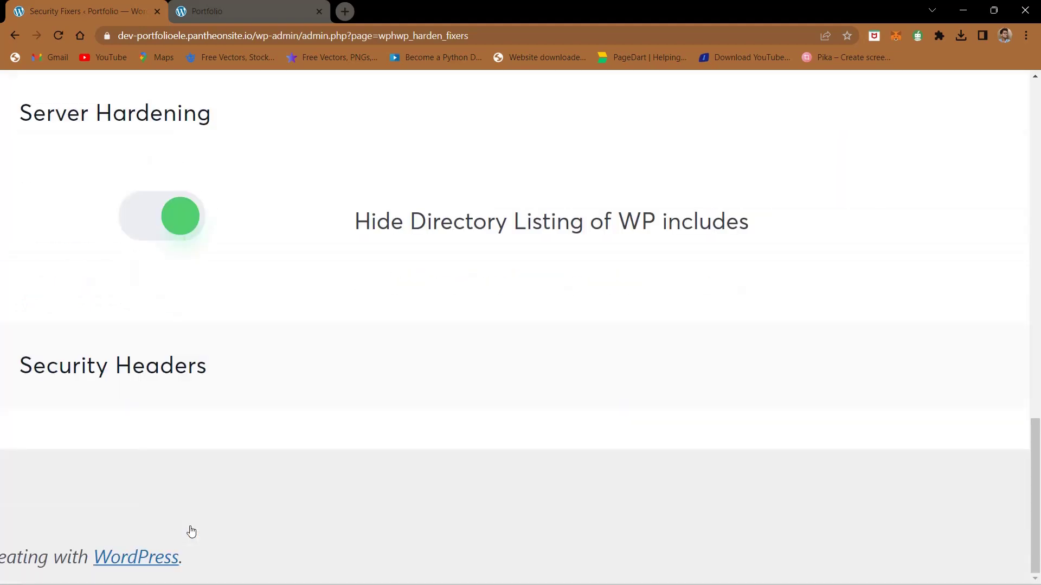
left_click(156, 373)
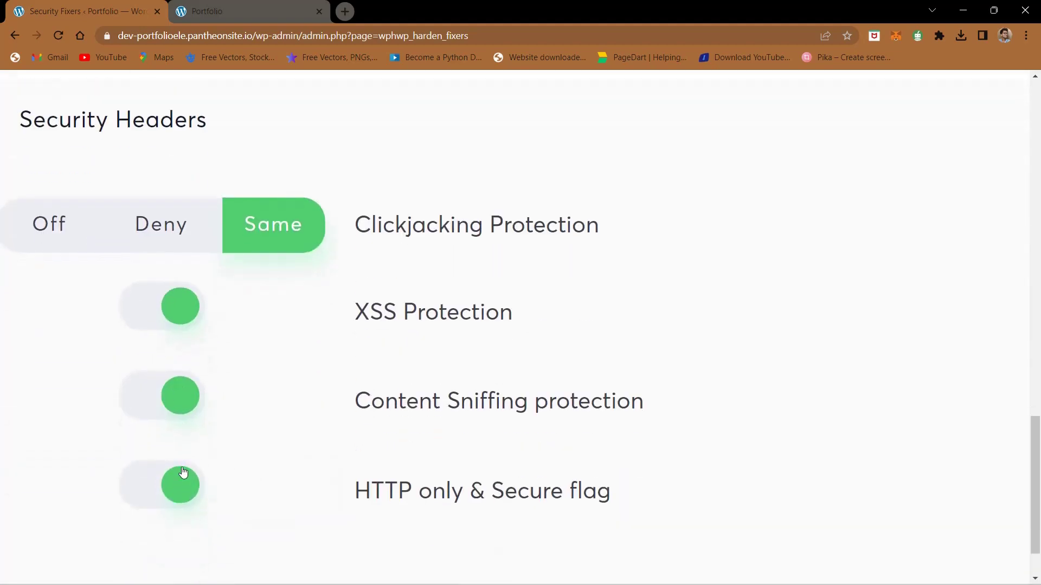
scroll(259, 291, "up", 10)
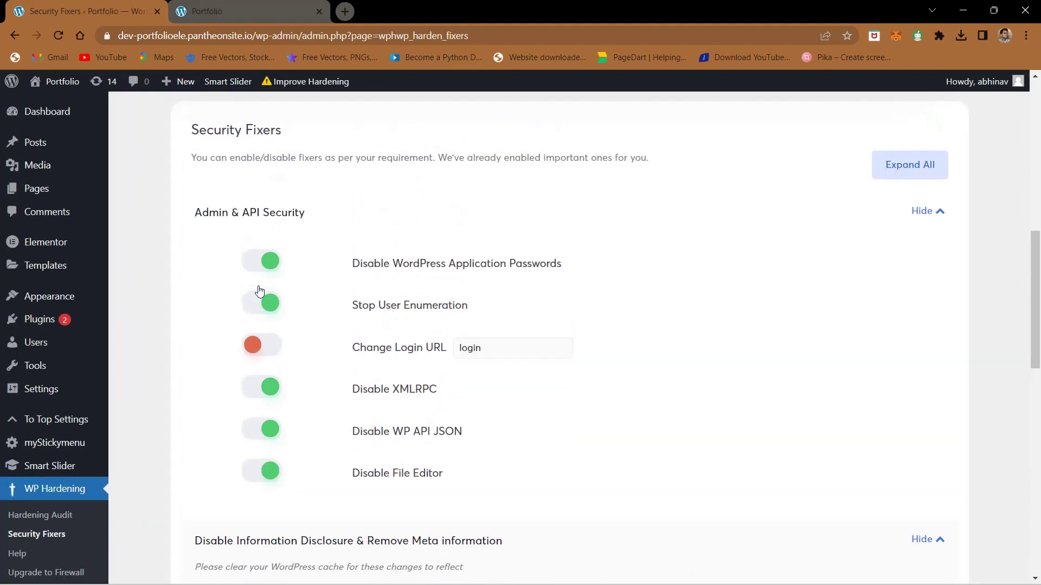
Step: Test the live portfolio site's /login address
scroll(333, 356, "down", 1)
scroll(332, 357, "up", 5, "ctrl")
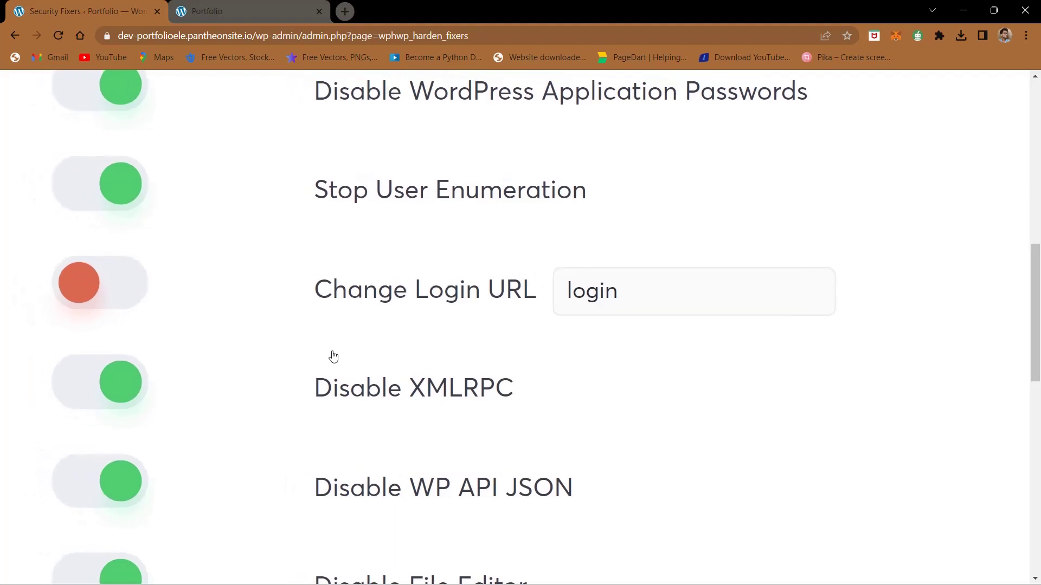
mouse_move(370, 303)
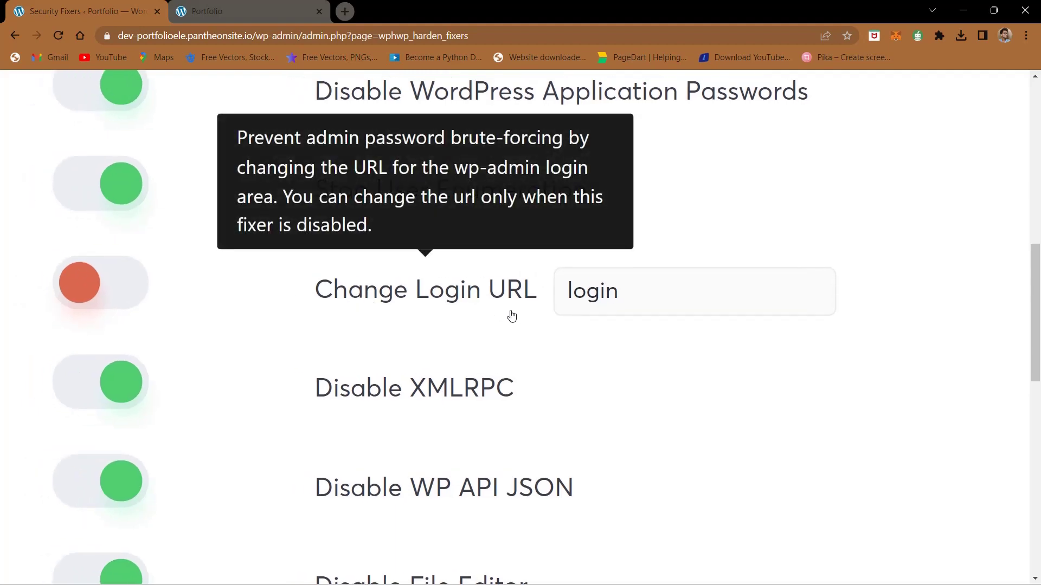
double_click(615, 293)
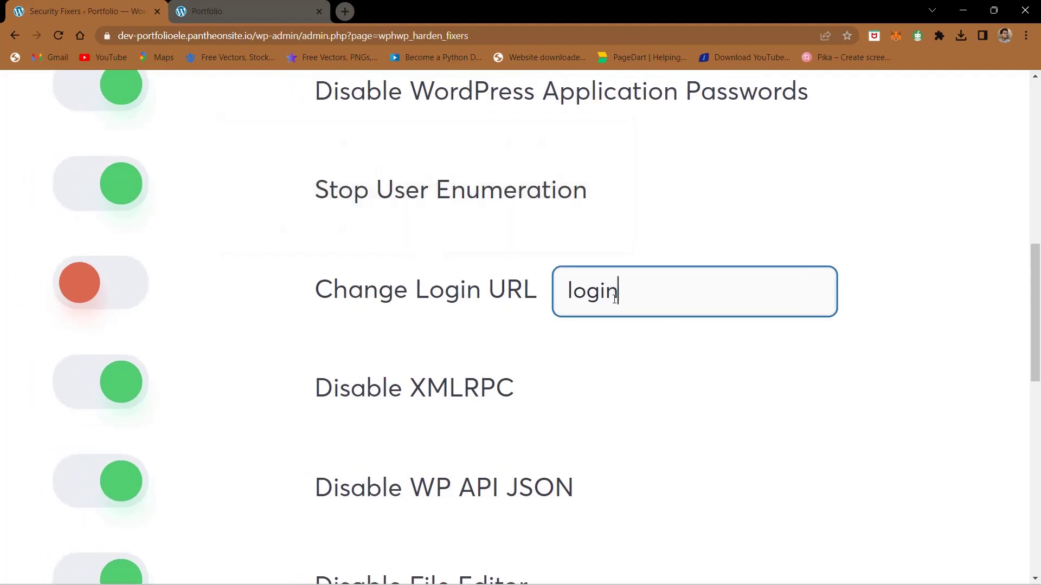
left_click(266, 11)
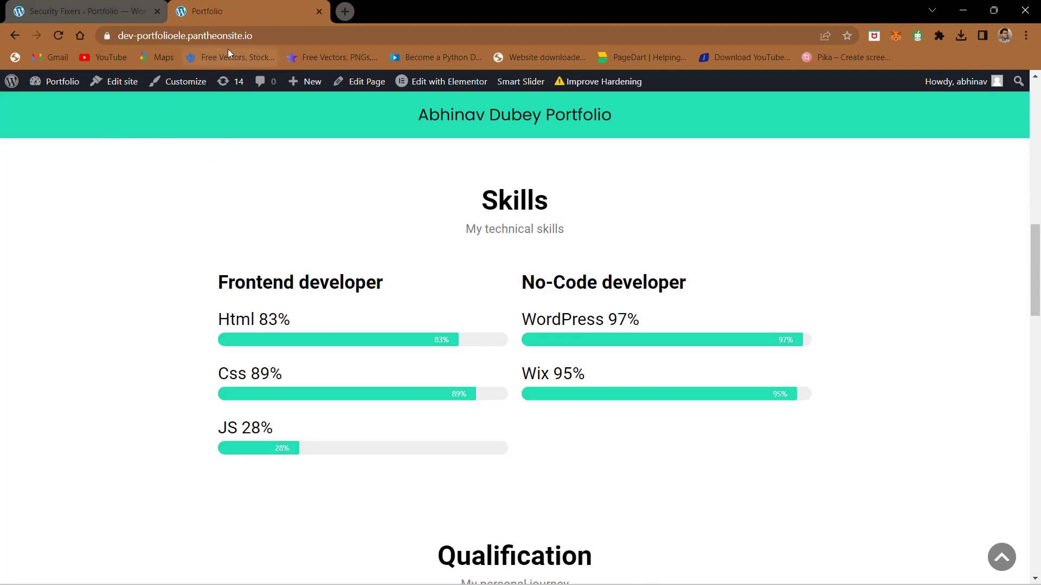
left_click(288, 36)
left_click(289, 37)
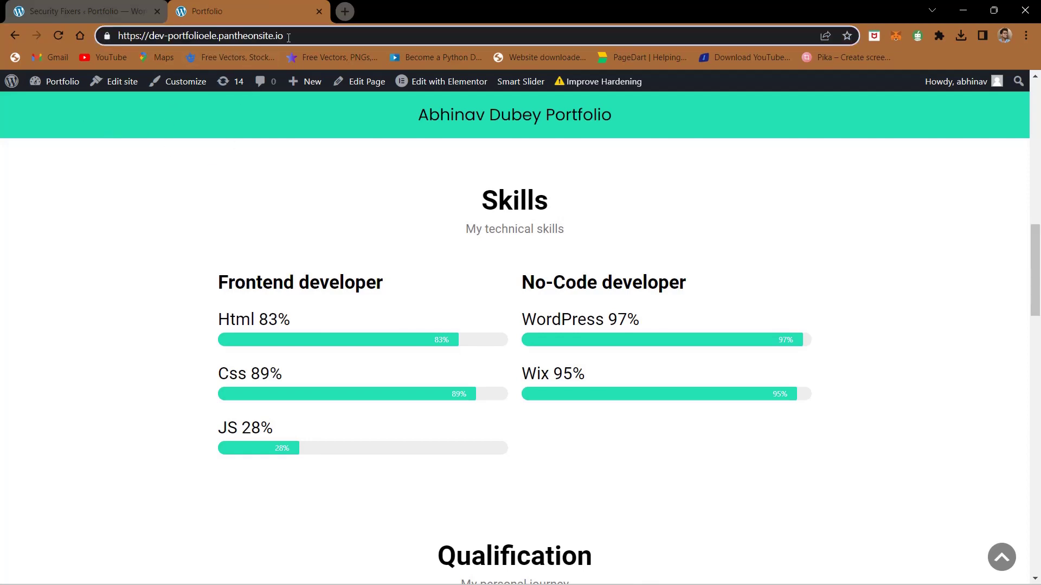
type("/login")
key("Return")
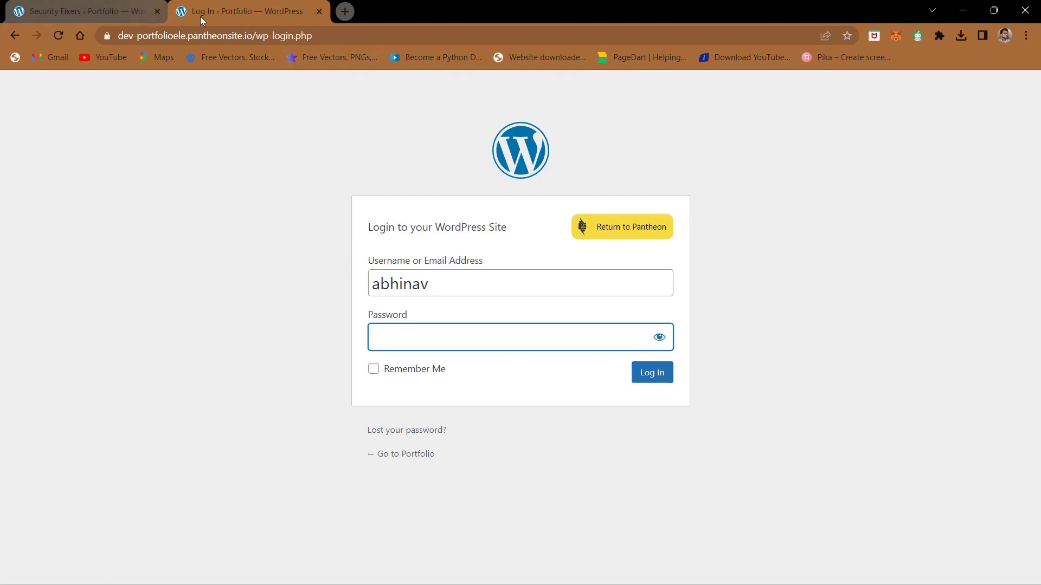
left_click(17, 37)
Step: Replace the Change Login URL slug with a custom slug and enable the fixer
left_click(121, 6)
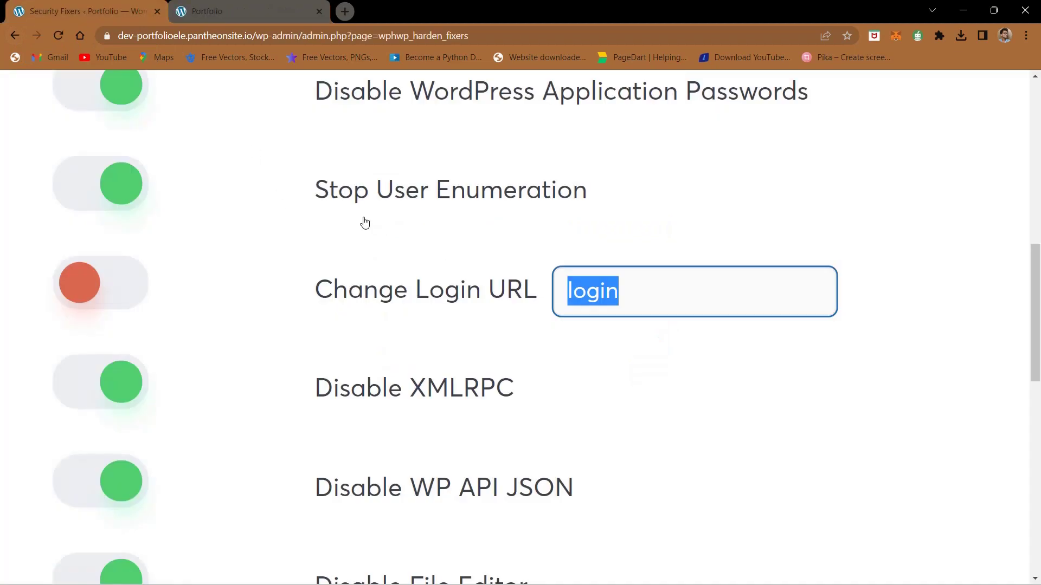
double_click(672, 295)
type("abhinav")
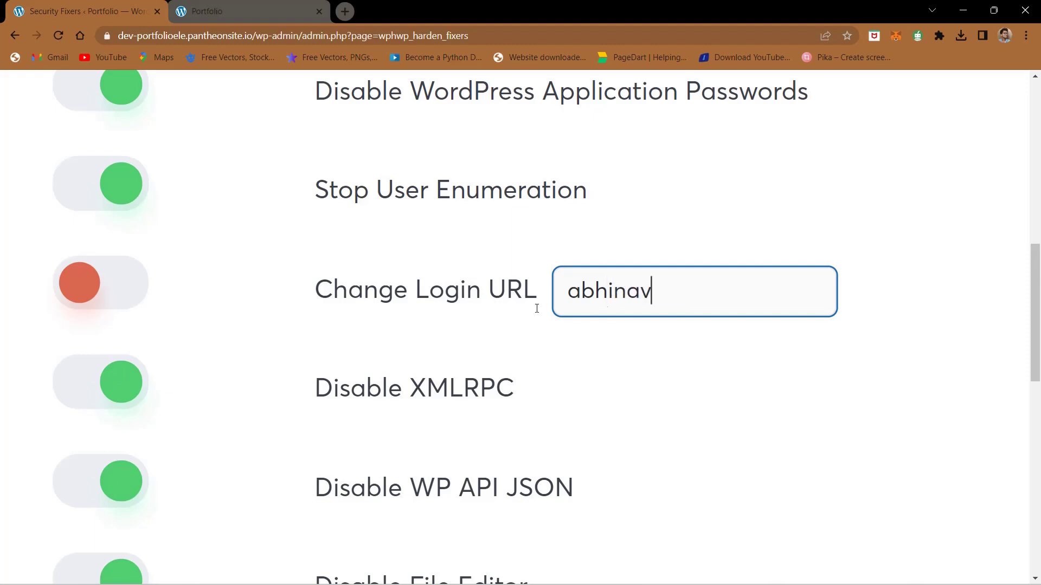
left_click(89, 293)
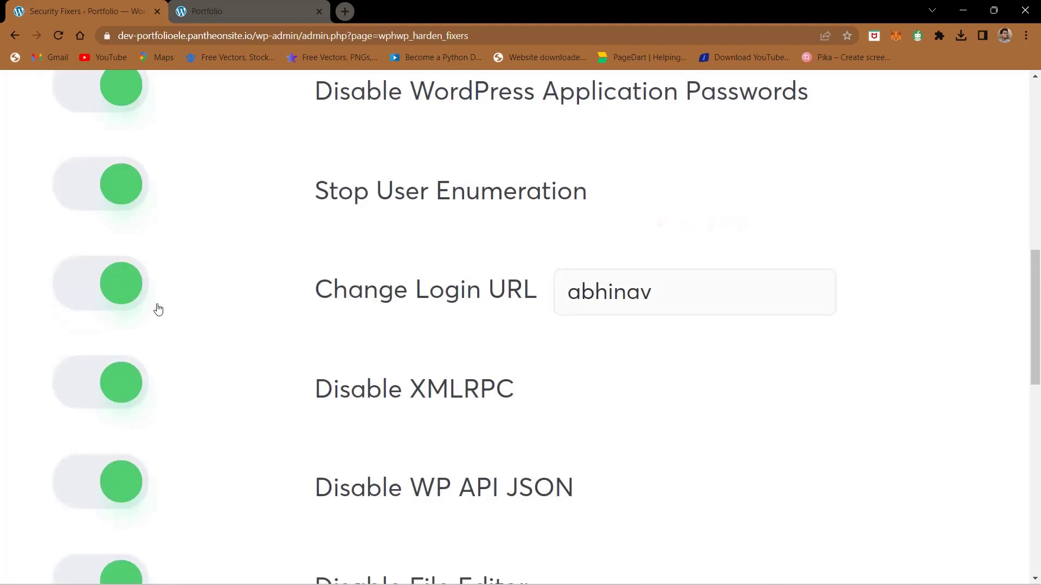
left_click(225, 13)
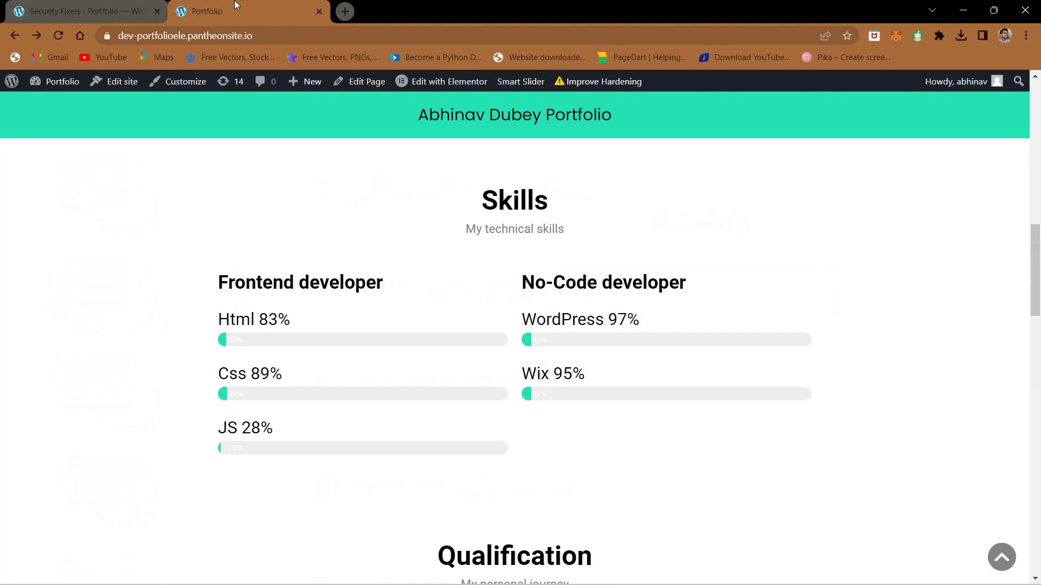
Step: Reload the portfolio site and try opening its default /login address
left_click(272, 34)
left_click(58, 36)
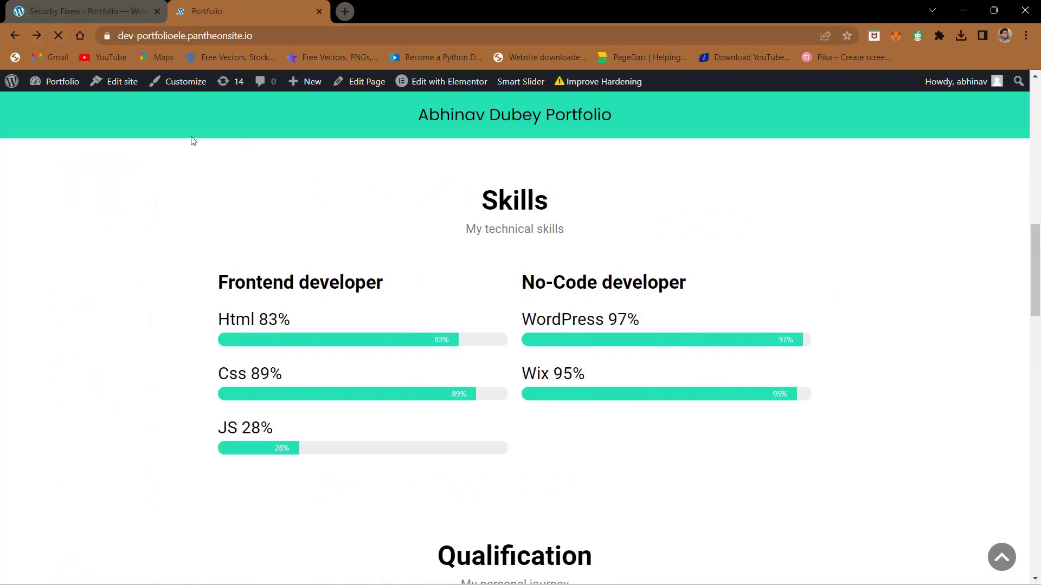
left_click(287, 35)
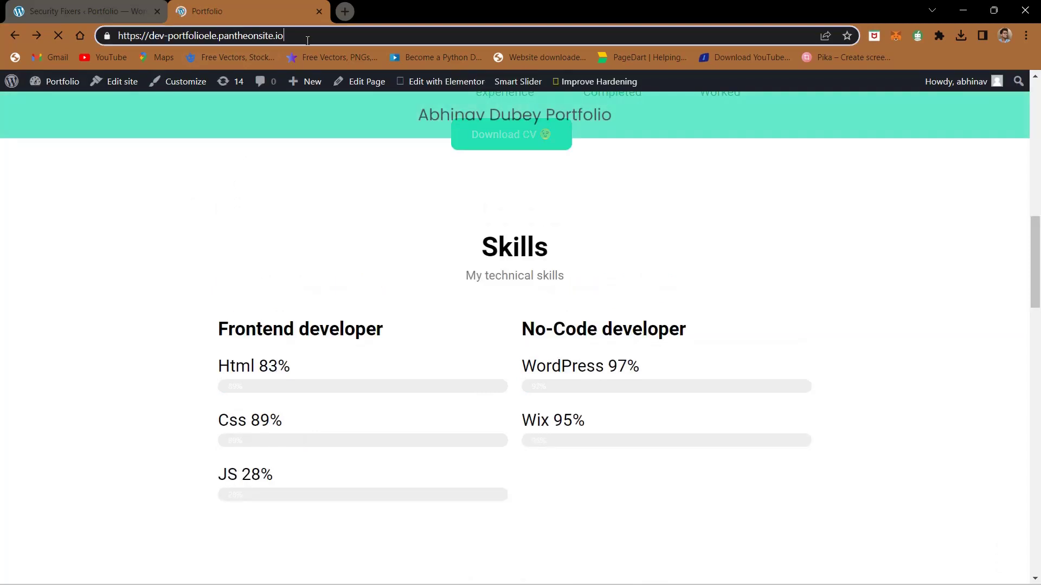
left_click(306, 35)
type("login")
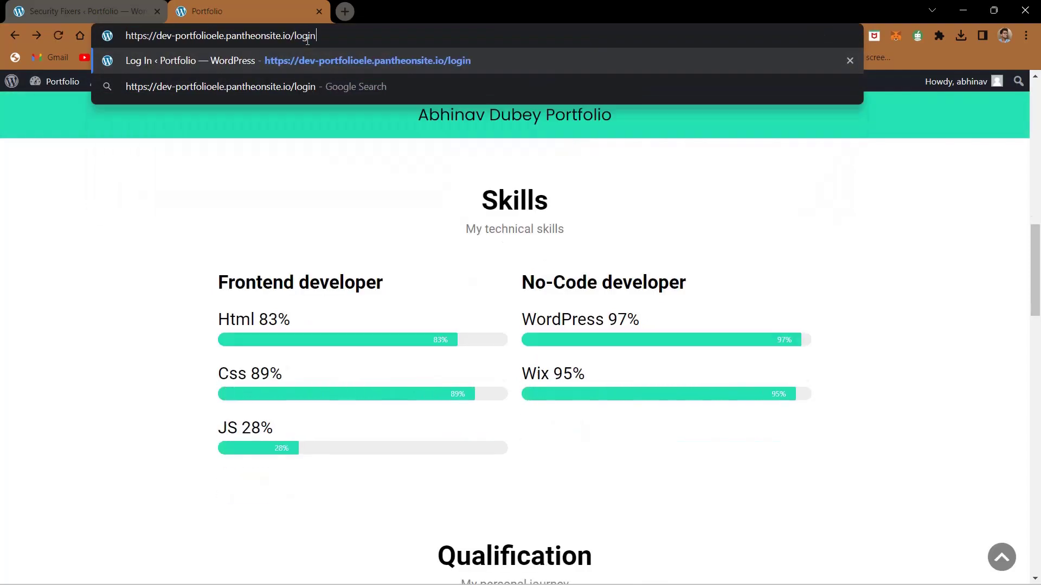
key("Return")
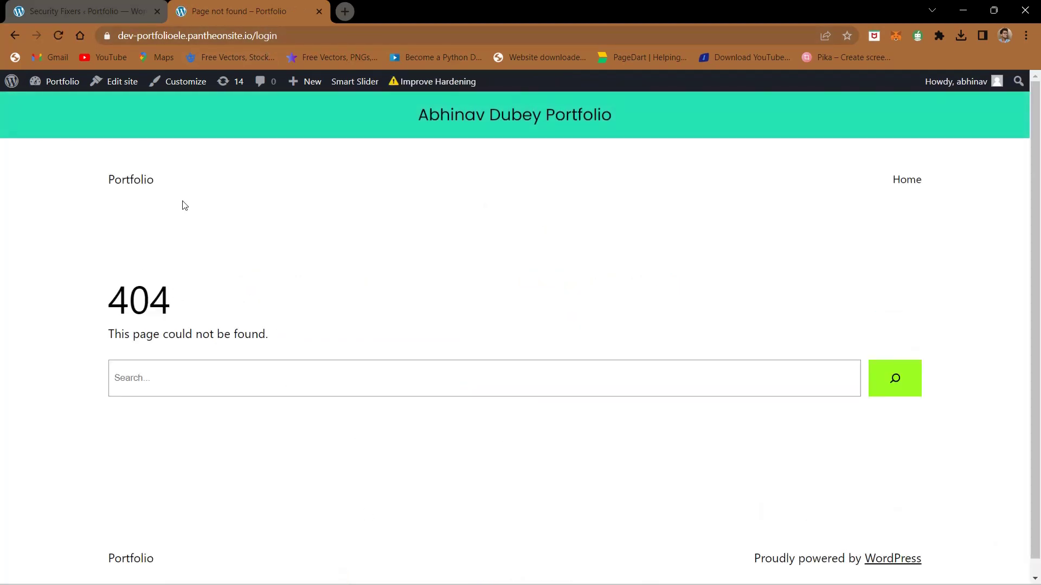
Step: Replace 'login' in the address with the custom login slug to open the new login page
left_click(296, 41)
left_click(320, 36)
double_click(331, 34)
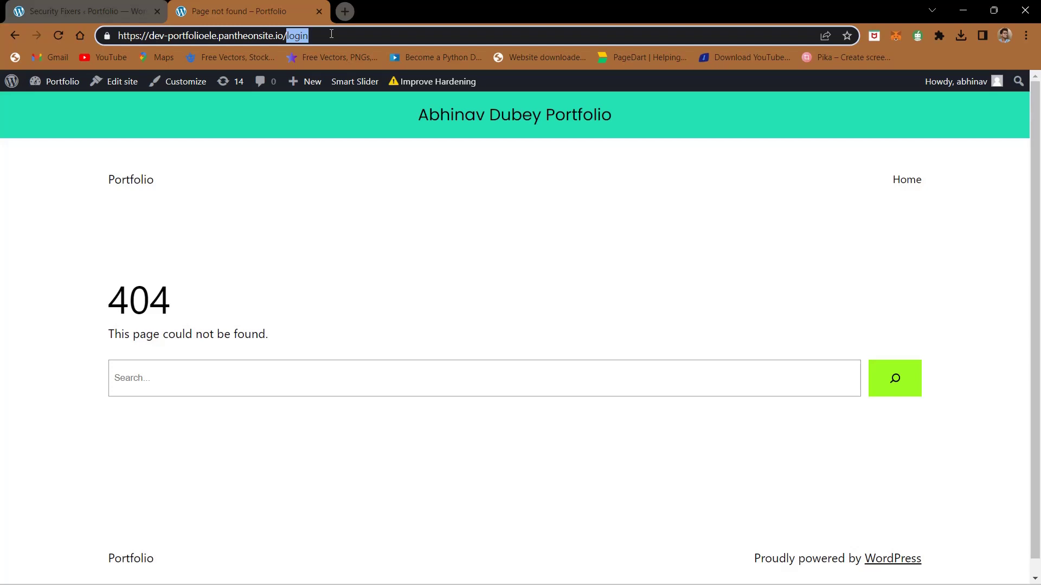
type("abhinav")
key("Return")
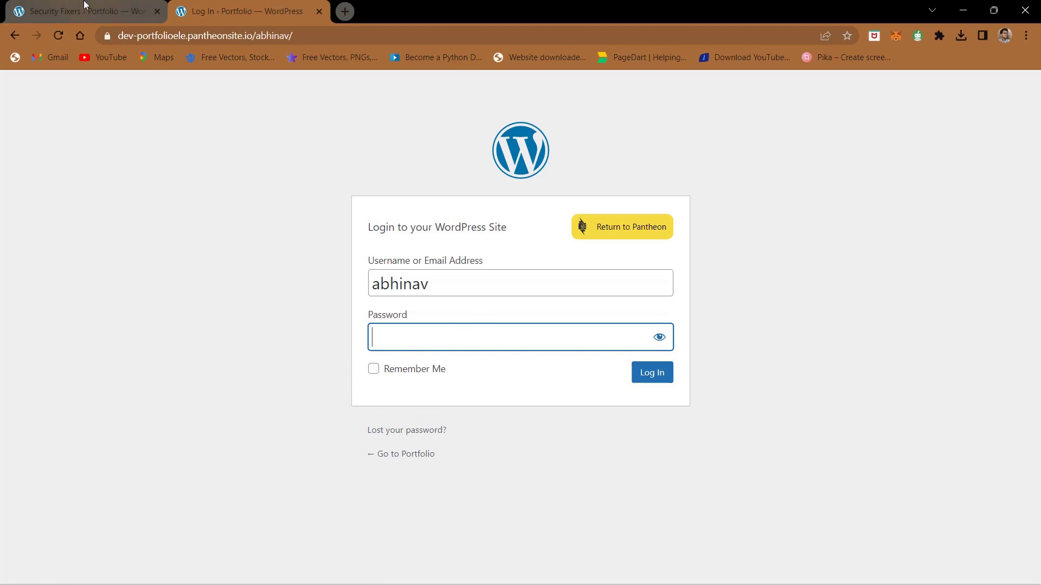
Step: Compare the login page's custom slug with the login URL saved in Security Fixers
left_click(86, 6)
left_click(238, 6)
left_click(282, 36)
left_click(288, 37)
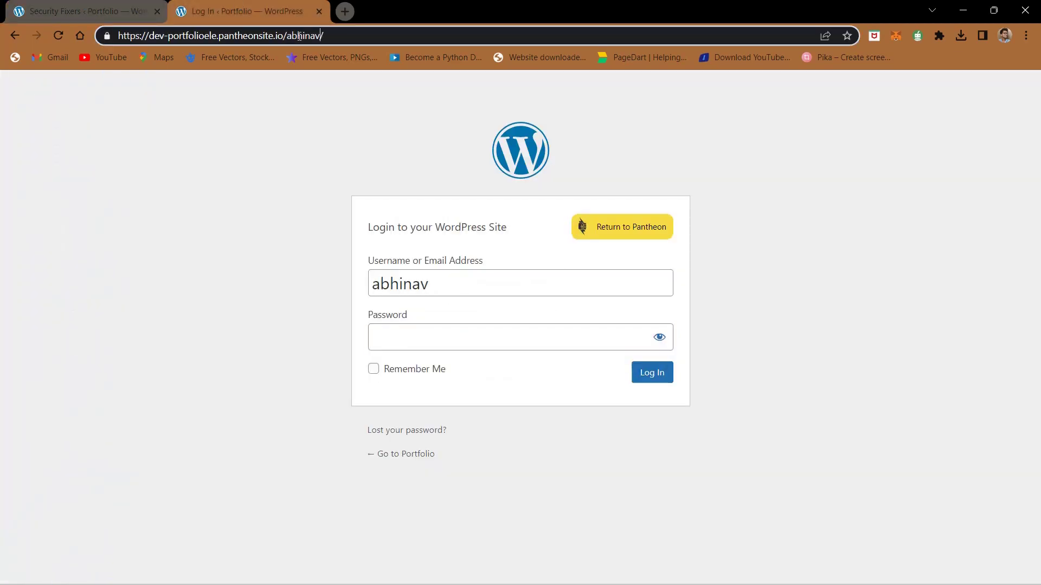
left_click(298, 35, "shift")
double_click(309, 36)
left_click(86, 11)
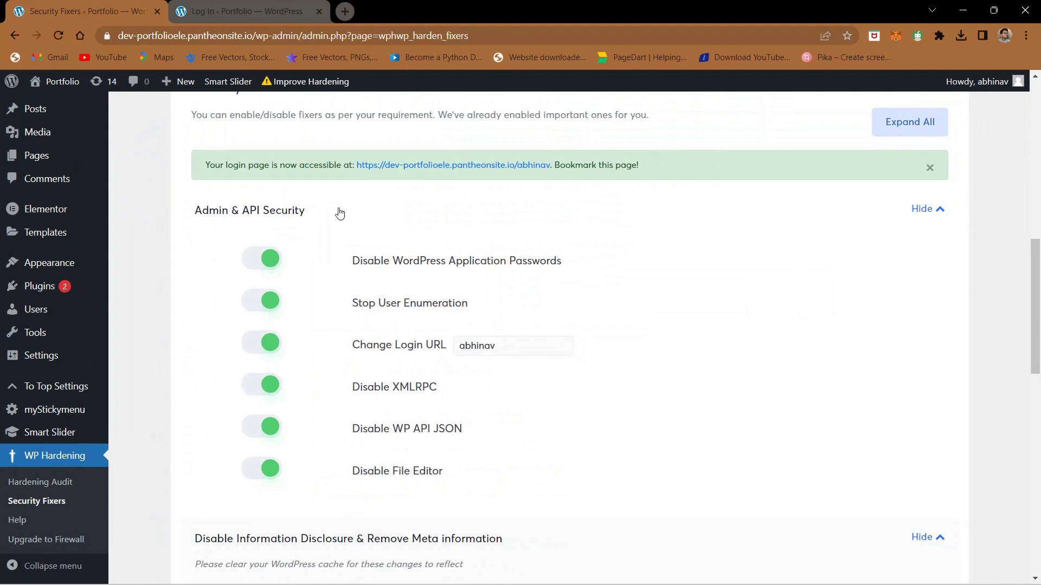
Step: From the installed plugins list, update Smart Slider 3 to version 3.5.1.14
scroll(340, 211, "up", 5)
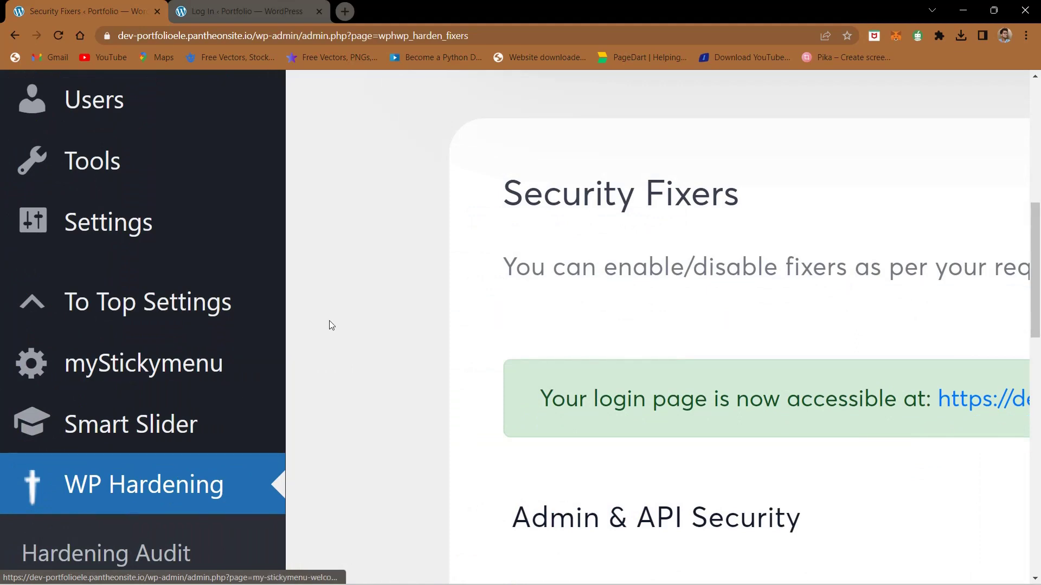
scroll(329, 321, "up", 5)
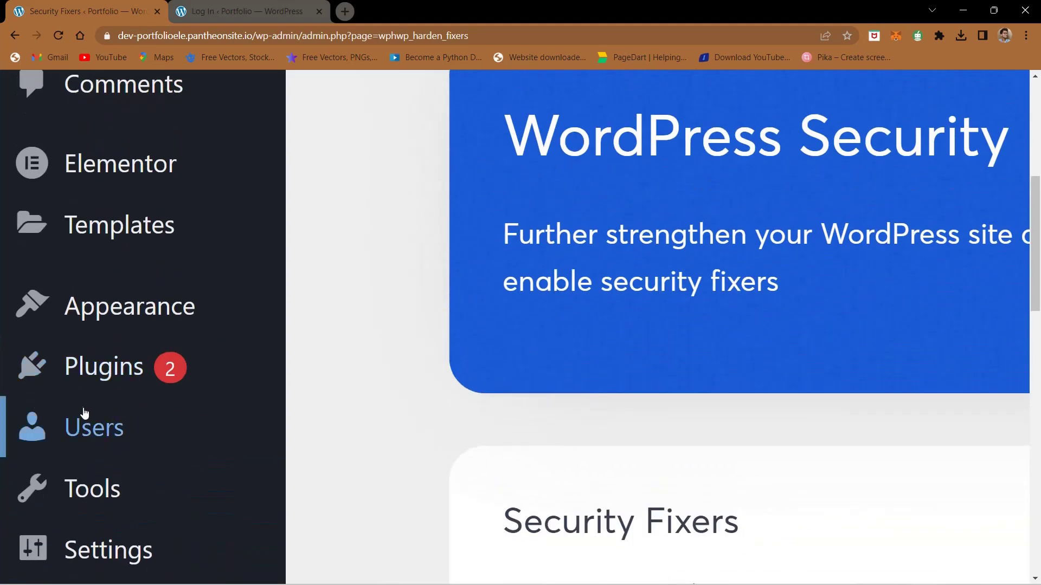
left_click(107, 375)
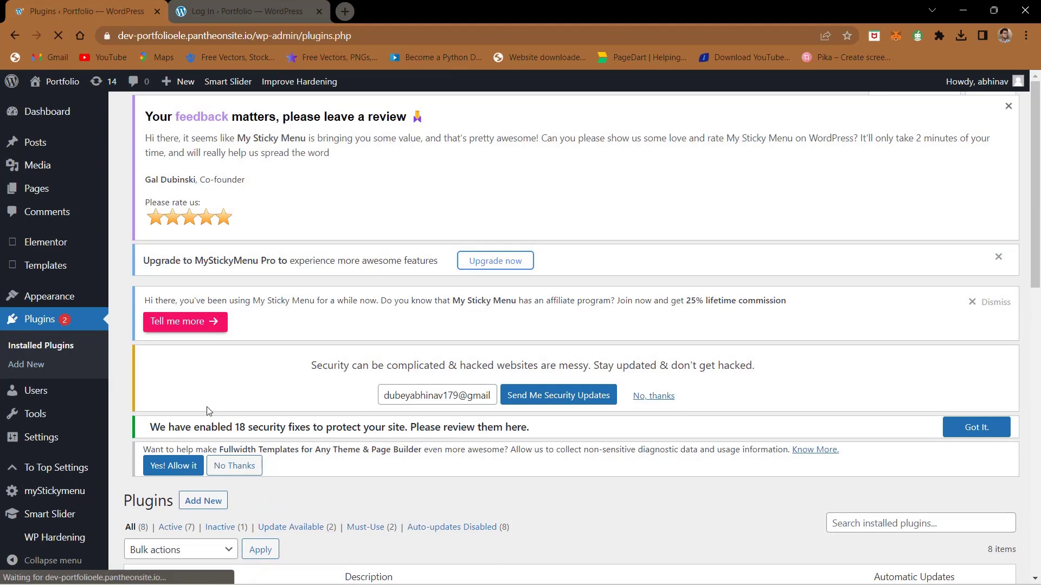
scroll(171, 205, "down", 7)
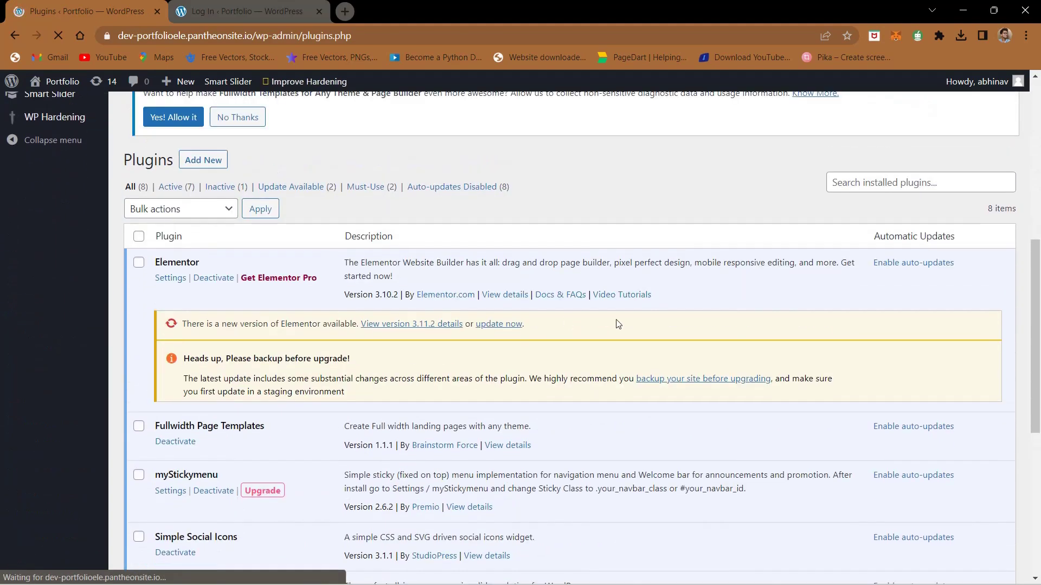
scroll(404, 402, "down", 7)
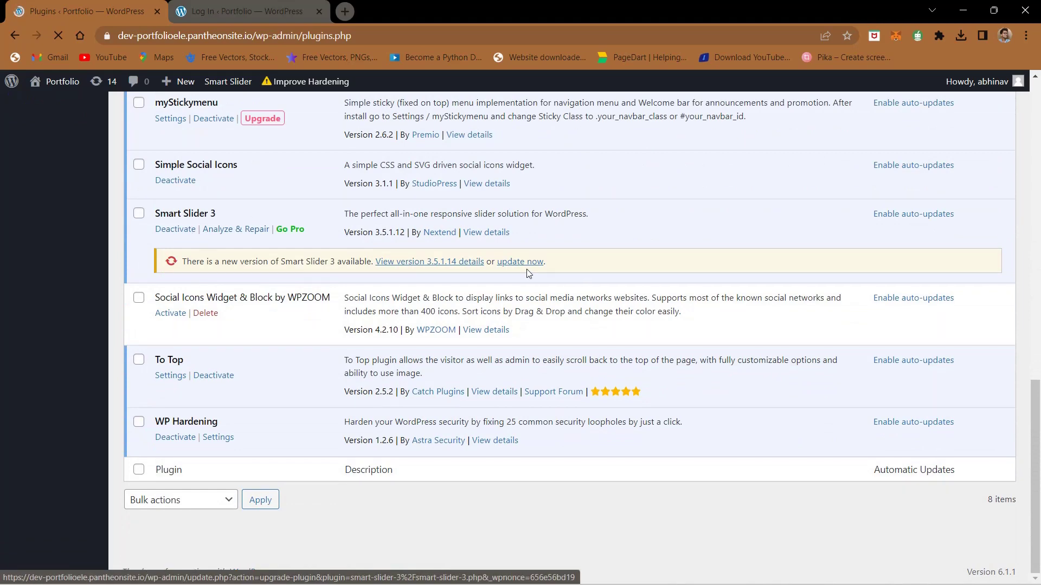
left_click(523, 265)
scroll(323, 298, "up", 4)
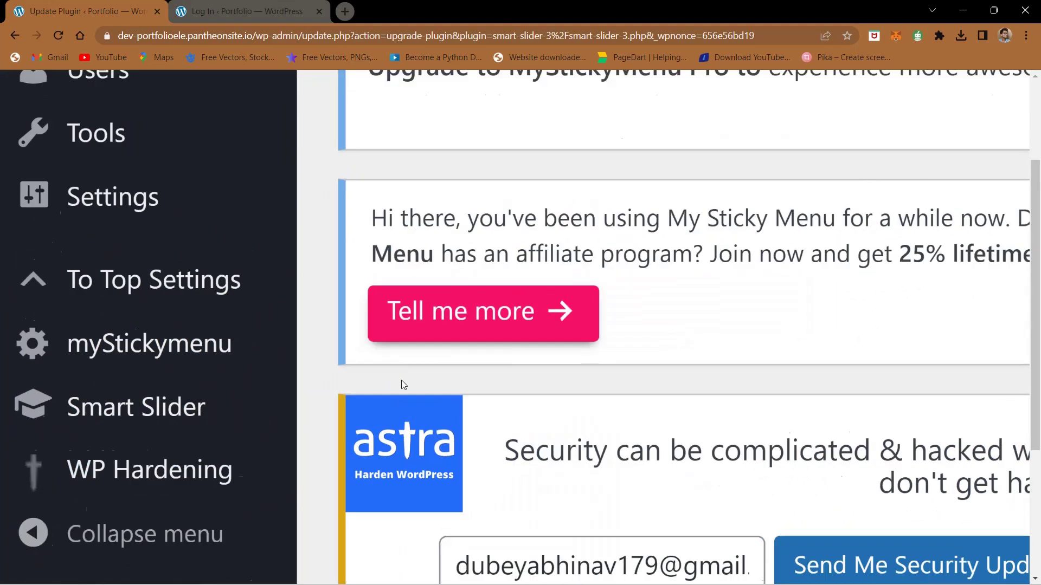
scroll(401, 384, "down", 2)
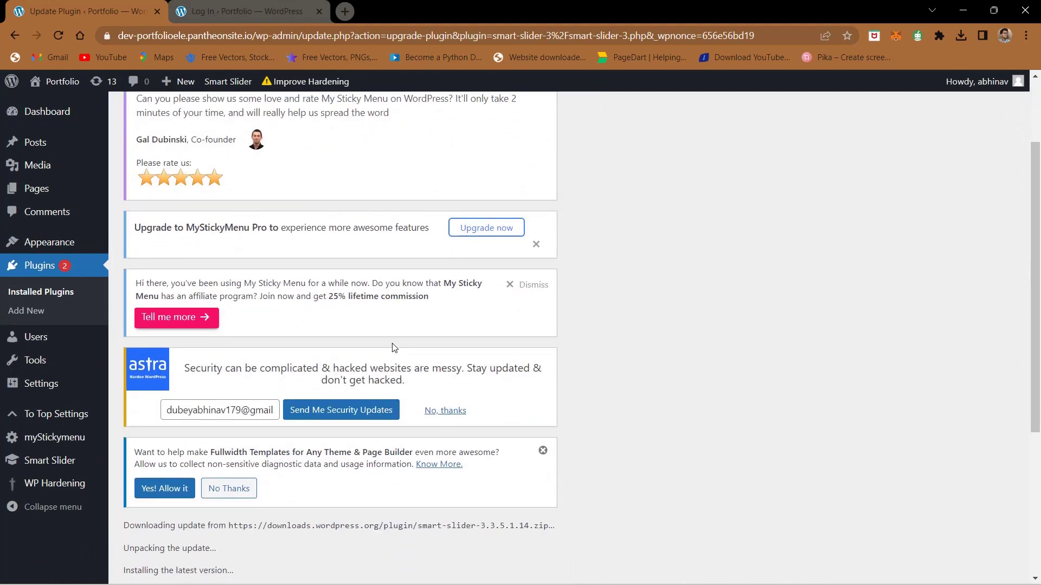
Step: Check the update progress and reload Installed Plugins, showing Elementor at 3.11.2
left_click(286, 11)
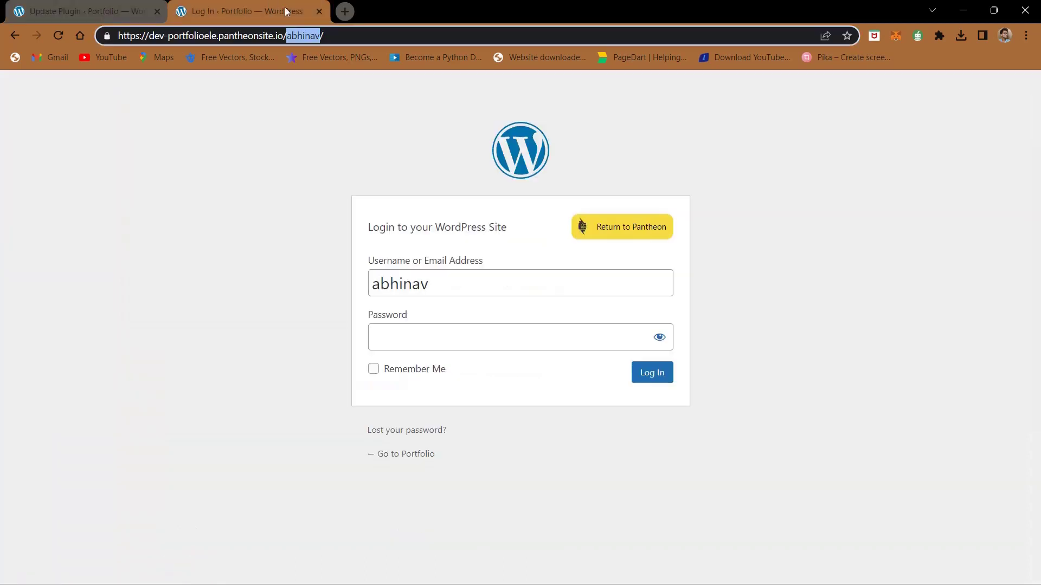
left_click(260, 134)
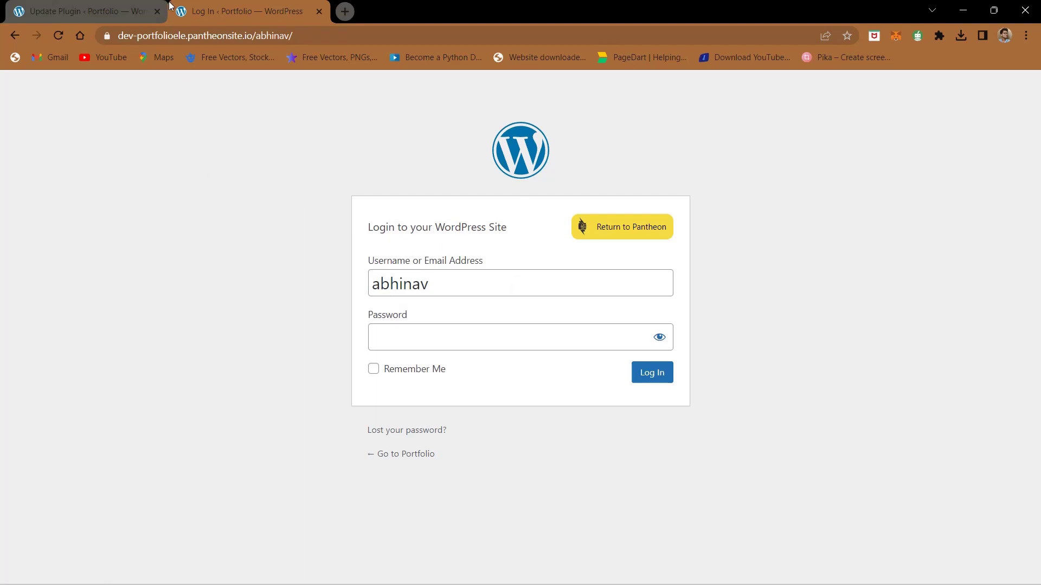
left_click(125, 6)
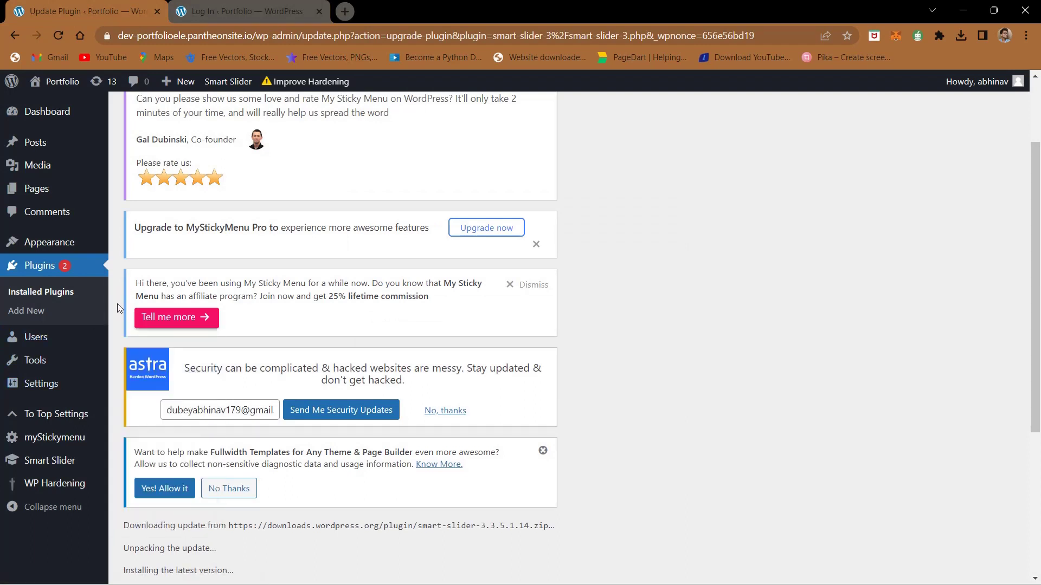
left_click(52, 266)
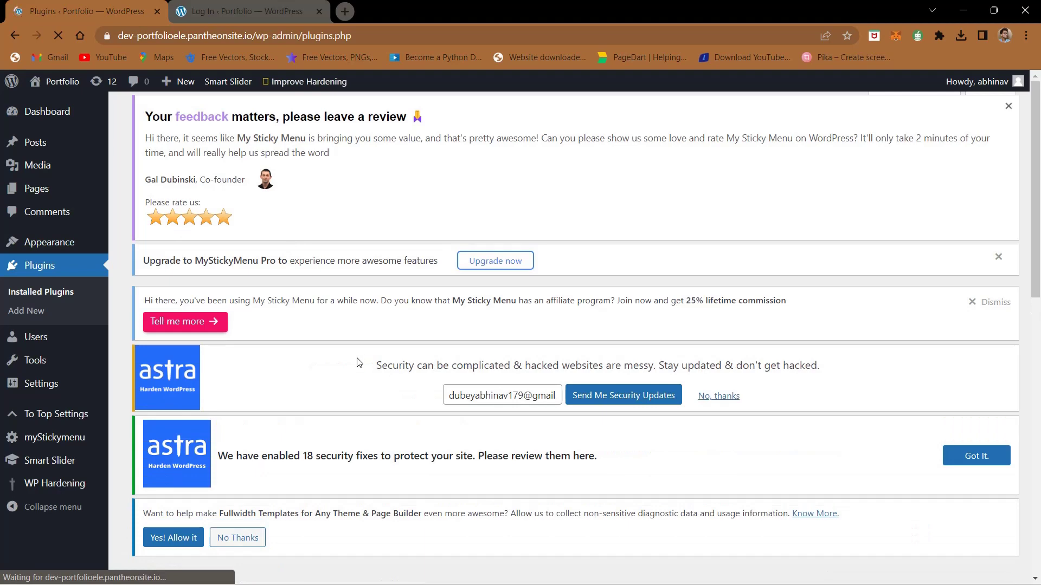
scroll(297, 371, "down", 4)
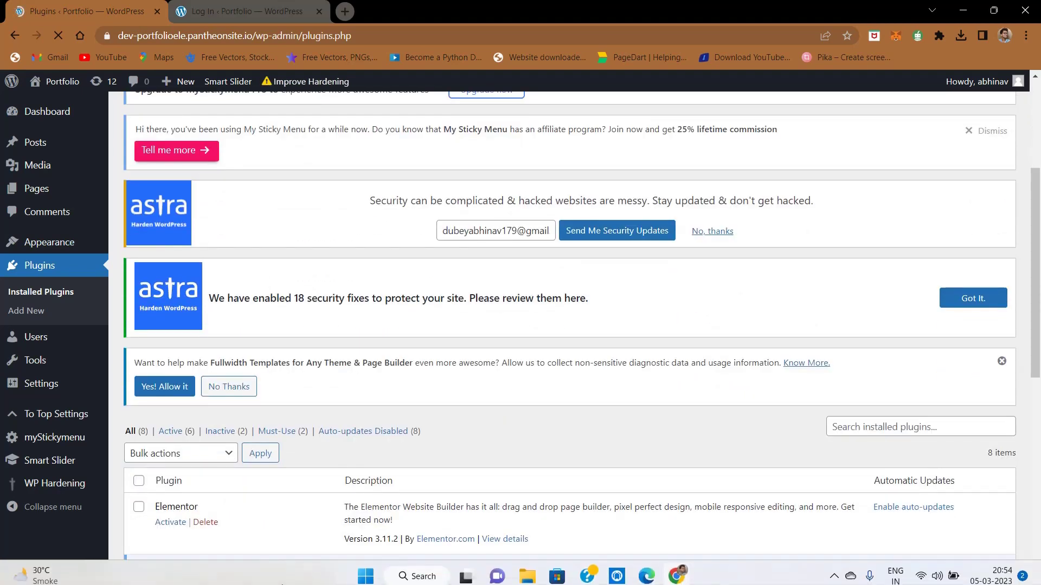
scroll(267, 453, "up", 5)
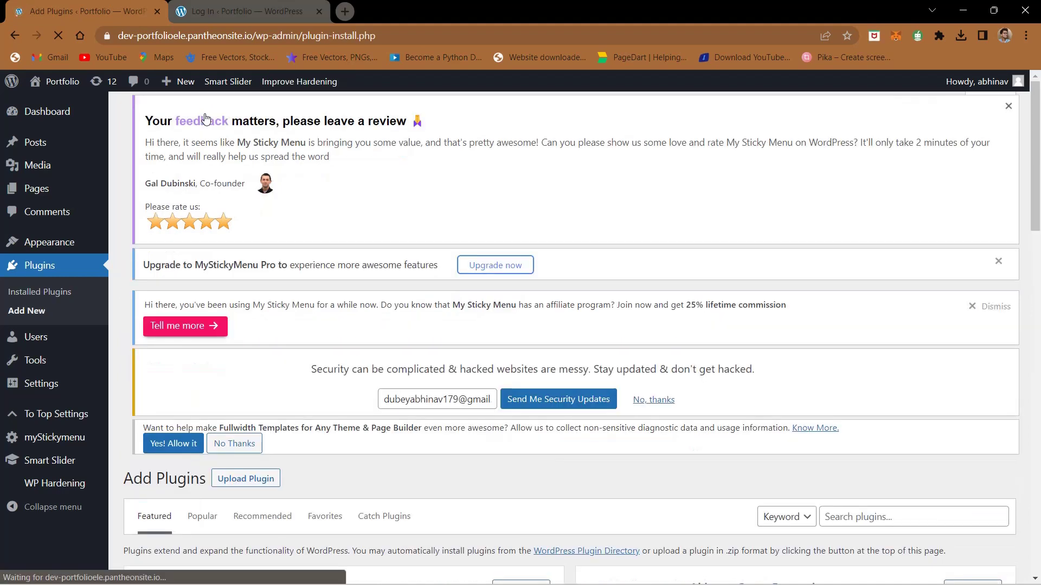
Step: Search plugins for 'login limit', then install and activate Limit Login Attempts Reloaded
left_click(892, 524)
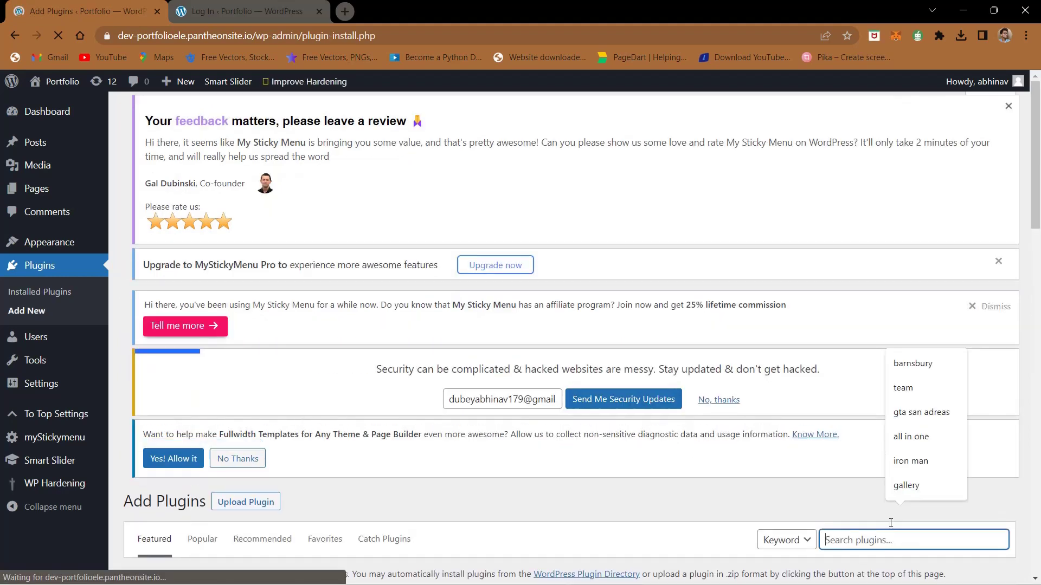
type("login limit")
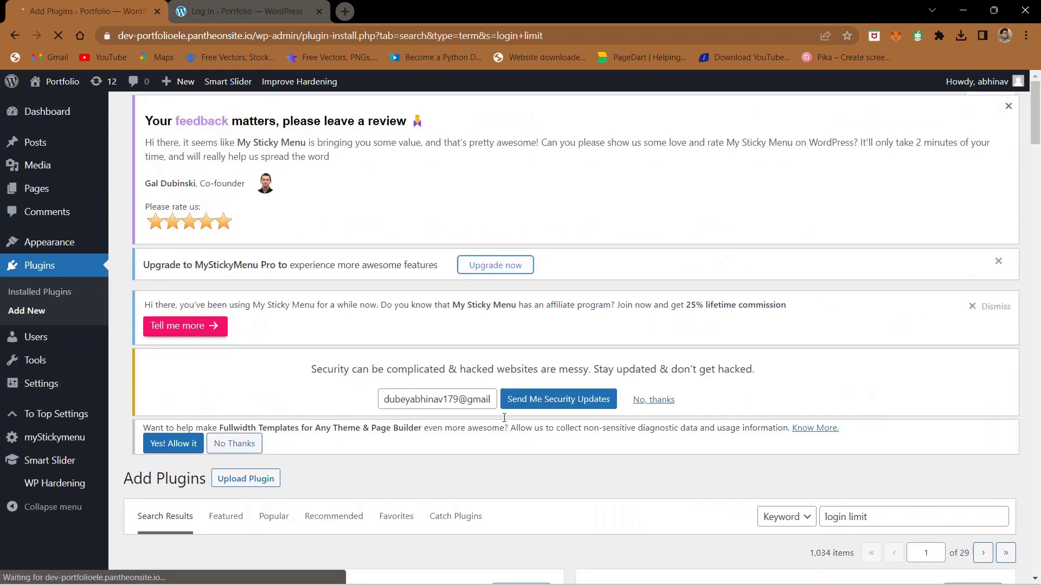
scroll(634, 337, "down", 10)
scroll(633, 333, "down", 8)
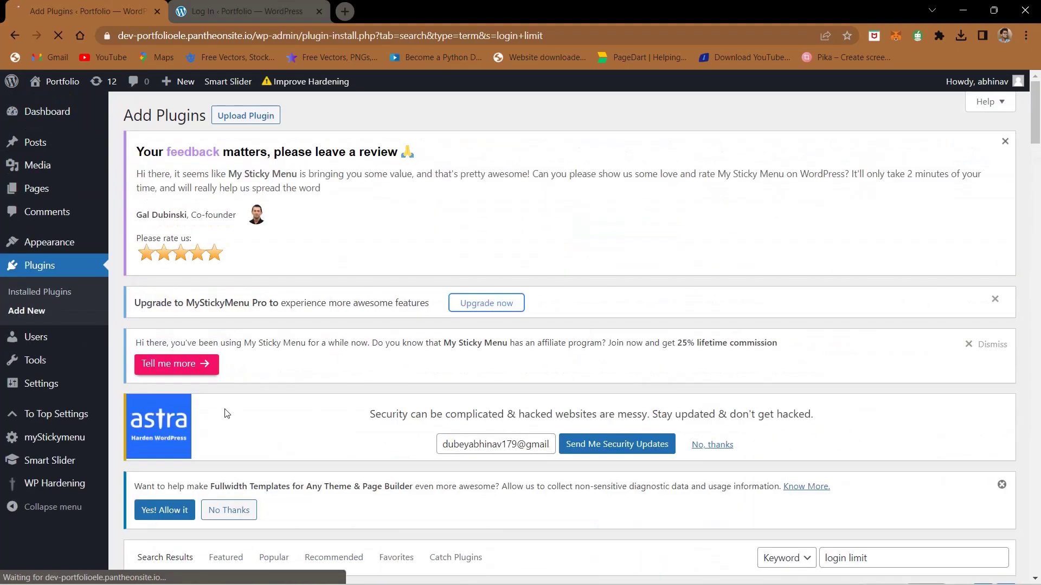
scroll(567, 331, "down", 8)
scroll(203, 281, "up", 5)
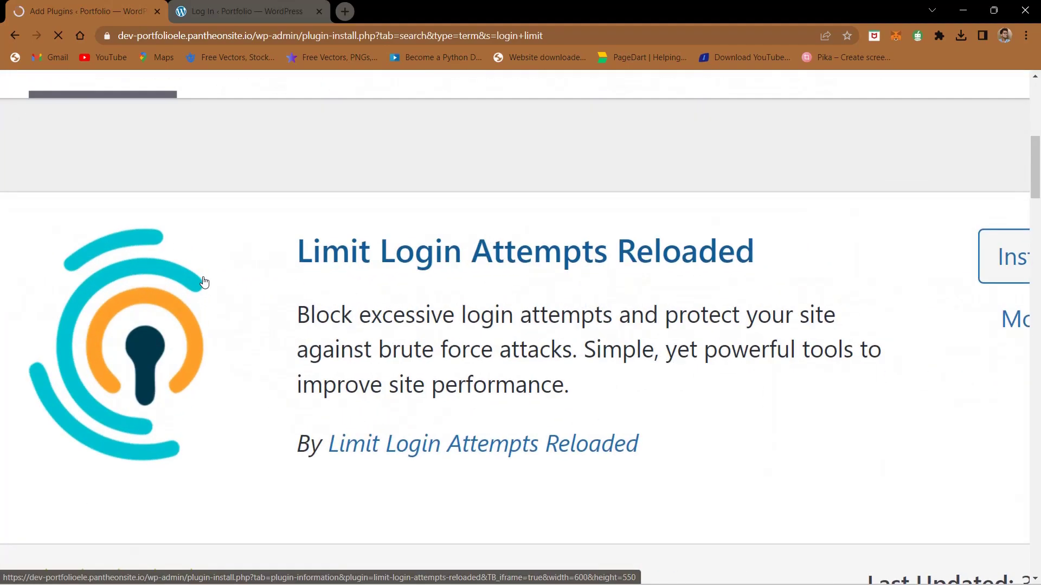
scroll(657, 269, "right", 5)
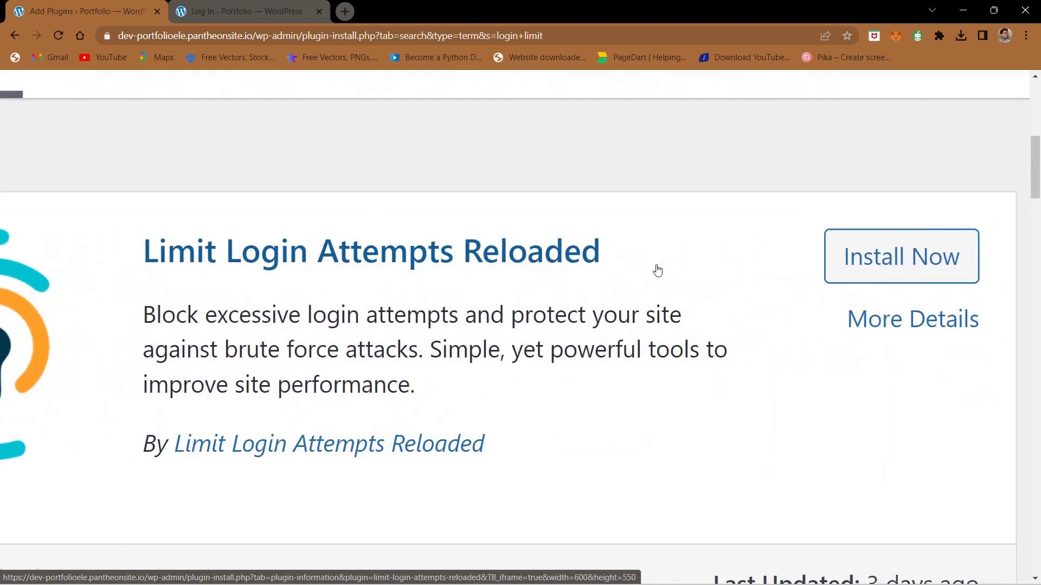
left_click(710, 255)
scroll(494, 388, "down", 5)
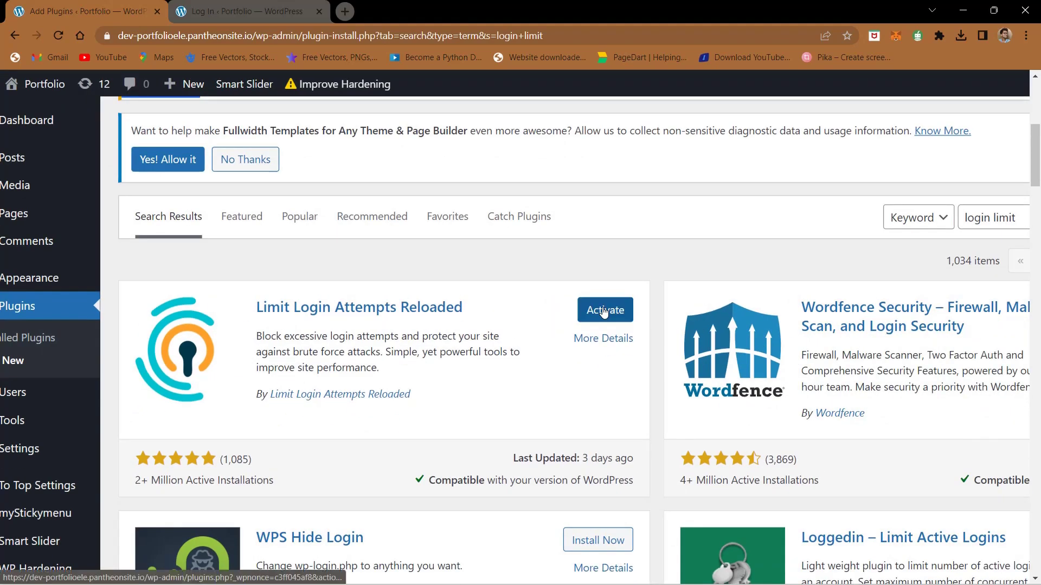
left_click(601, 310)
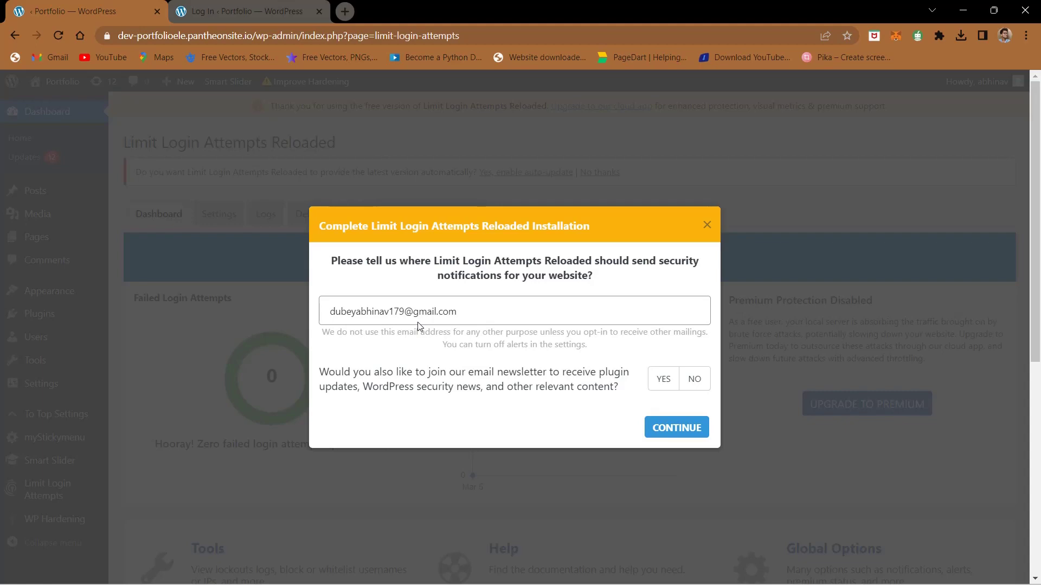
Step: Dismiss the Limit Login Attempts Reloaded installation setup prompt
left_click(706, 222)
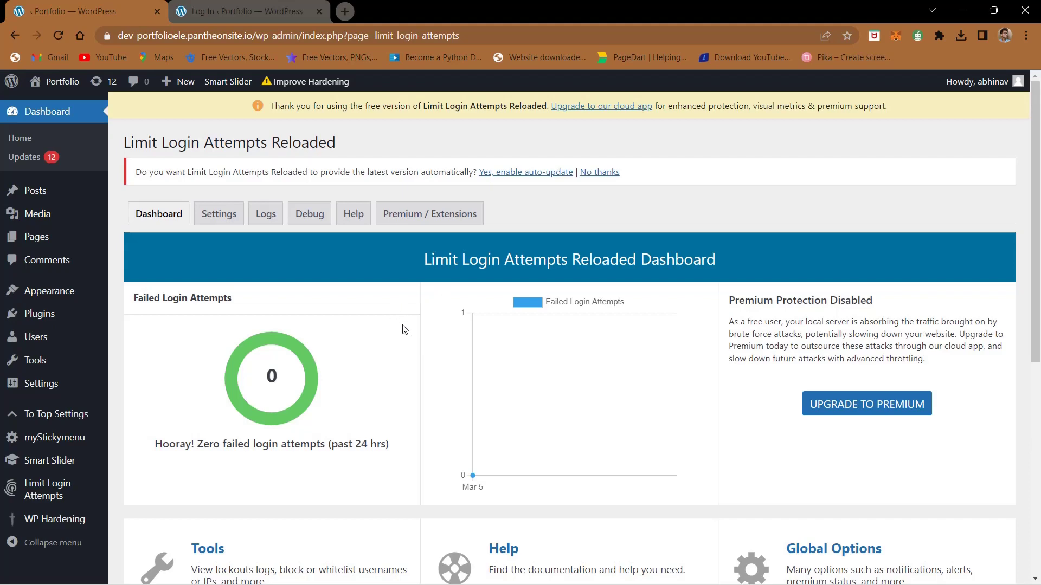
Step: Go to Limit Login Attempts Reloaded in the sidebar and open its Settings tab
scroll(403, 330, "down", 4)
scroll(403, 330, "up", 2)
scroll(402, 329, "down", 5)
scroll(402, 330, "up", 7)
scroll(45, 482, "left", 3)
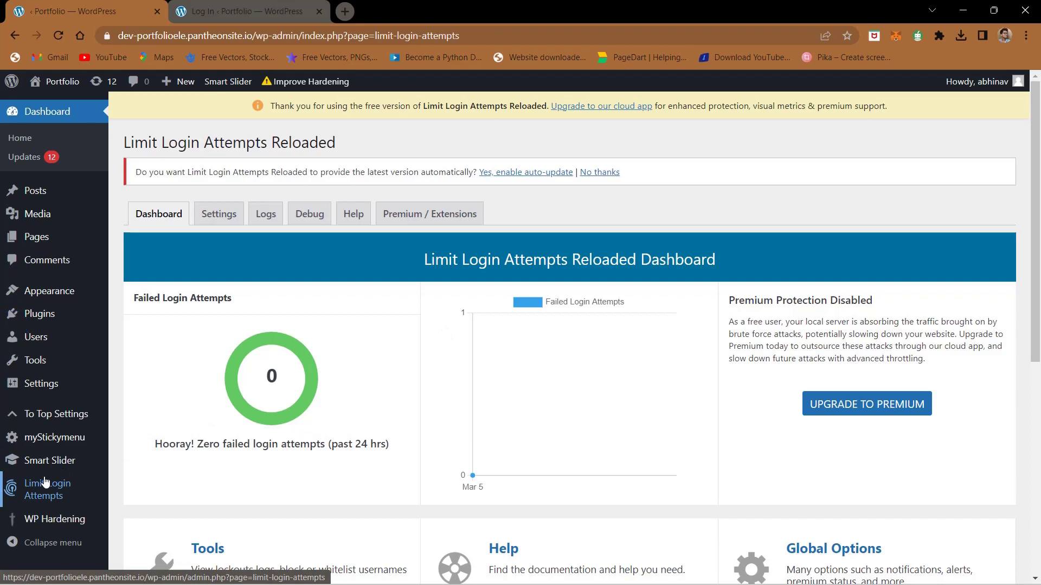
scroll(45, 482, "up", 5)
scroll(46, 482, "down", 2)
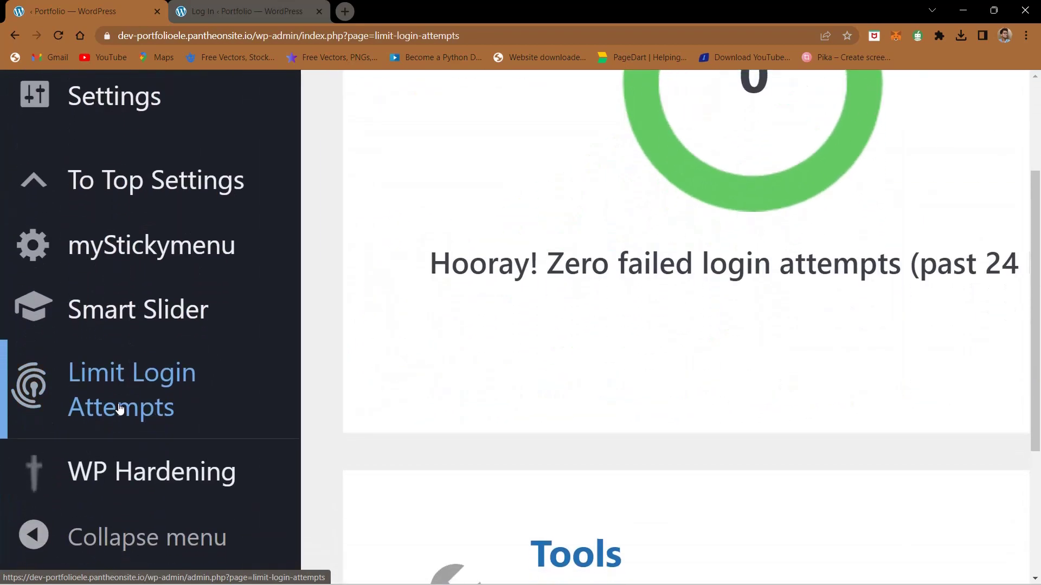
left_click(119, 401)
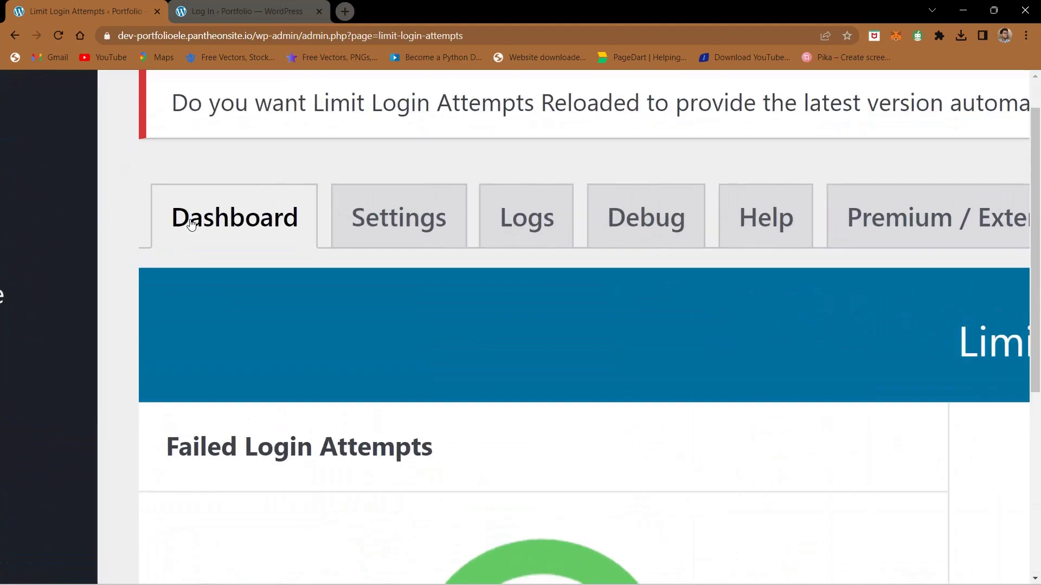
left_click(221, 213)
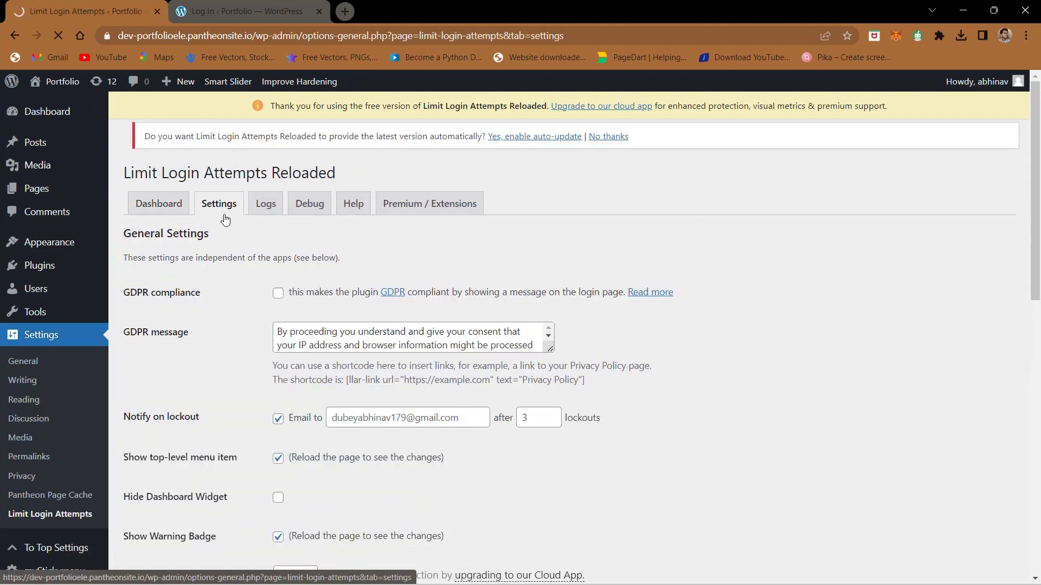
Step: Leave GDPR compliance turned off after briefly toggling it and its message
scroll(216, 260, "down", 1)
scroll(213, 272, "up", 5, "ctrl")
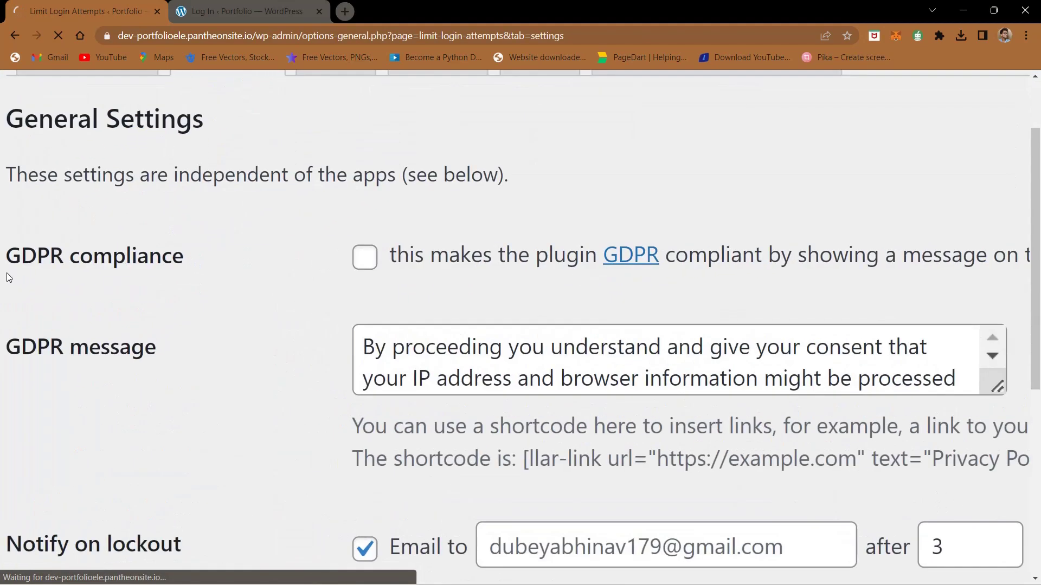
scroll(809, 276, "right", 10)
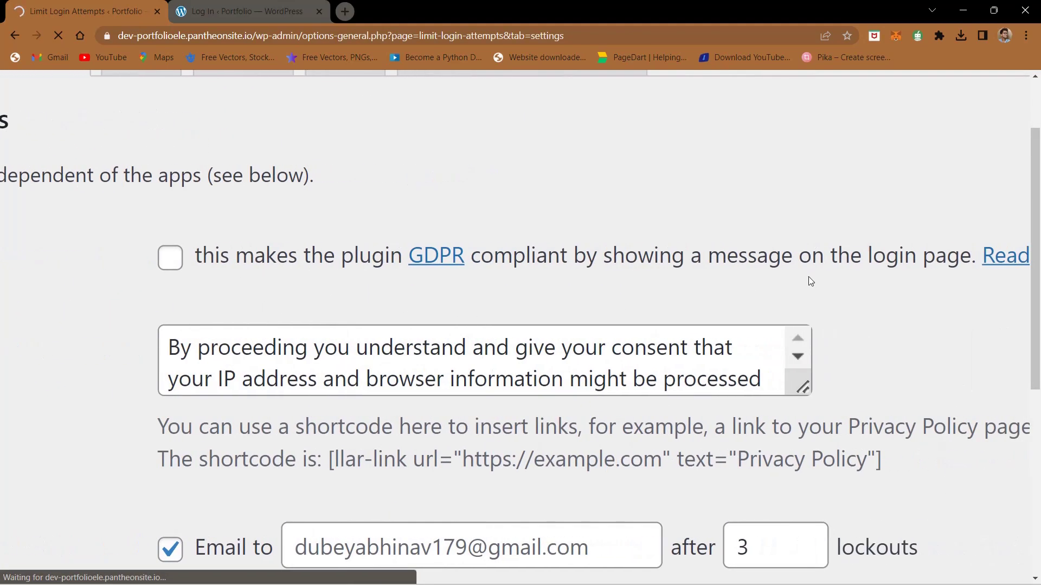
scroll(858, 275, "down", 5, "ctrl")
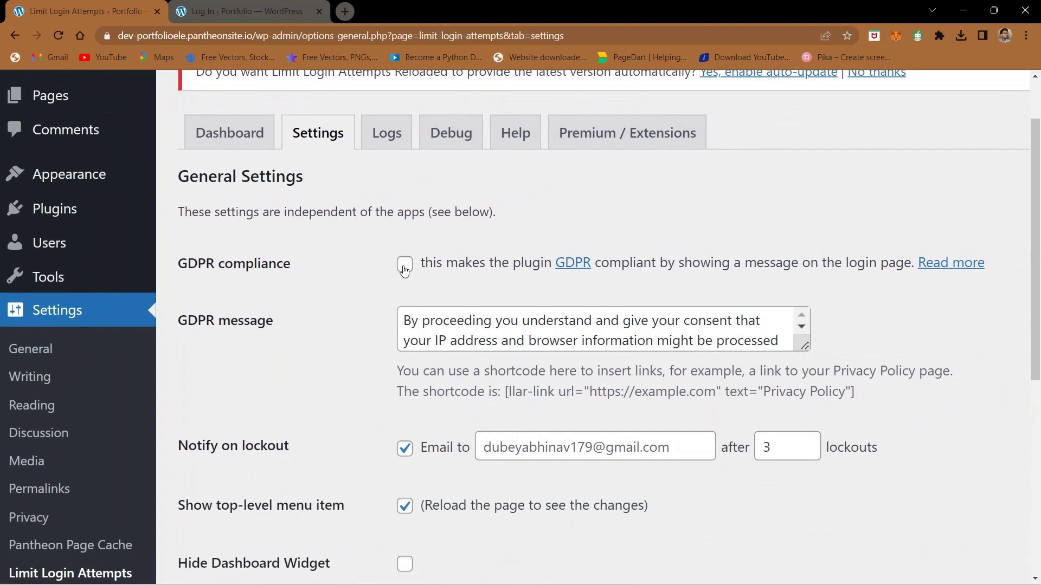
left_click(404, 264)
scroll(450, 333, "down", 1)
left_click(495, 333)
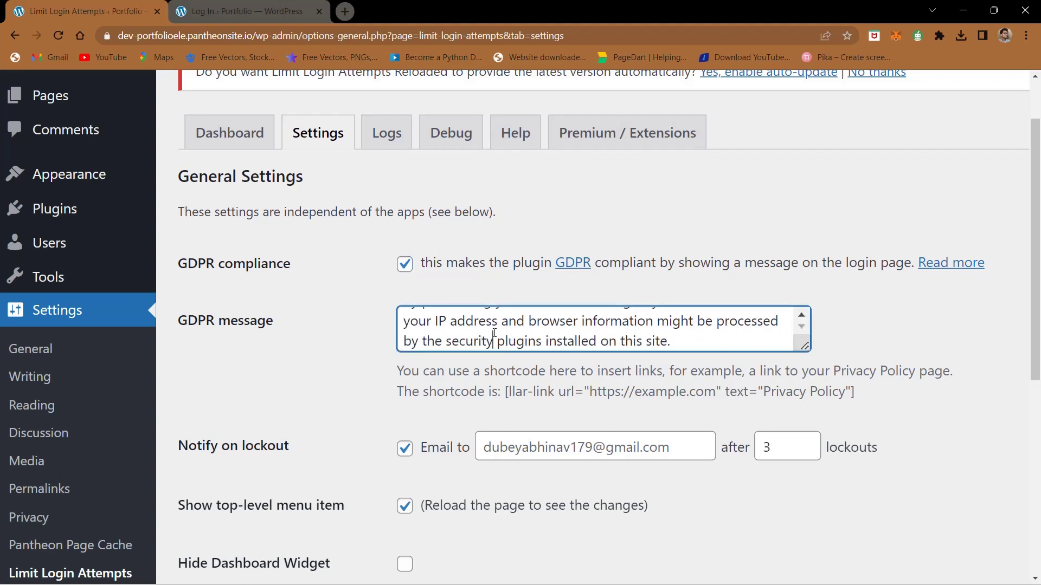
scroll(436, 336, "up", 1)
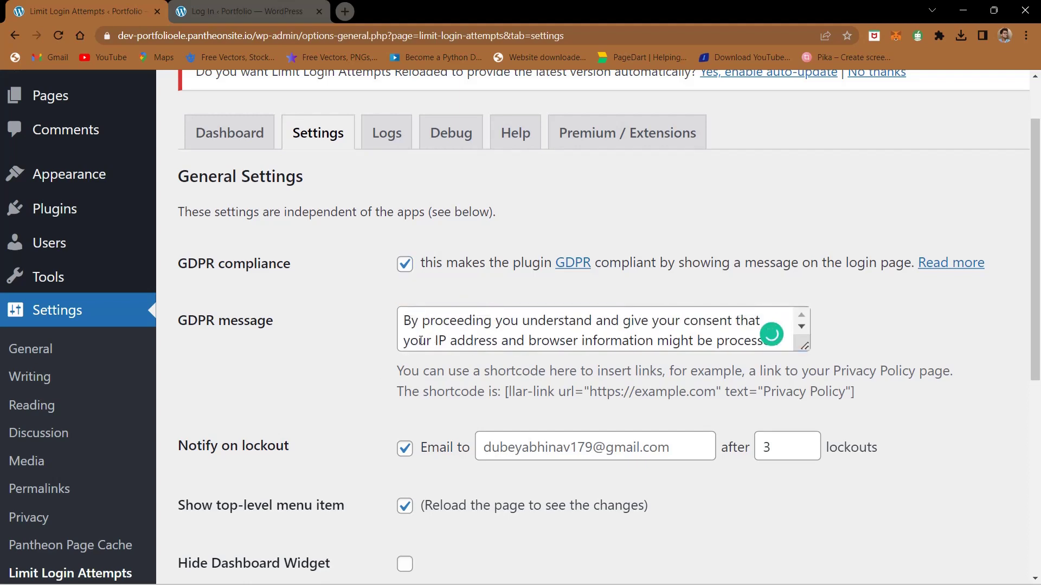
left_click(405, 265)
scroll(388, 347, "down", 3)
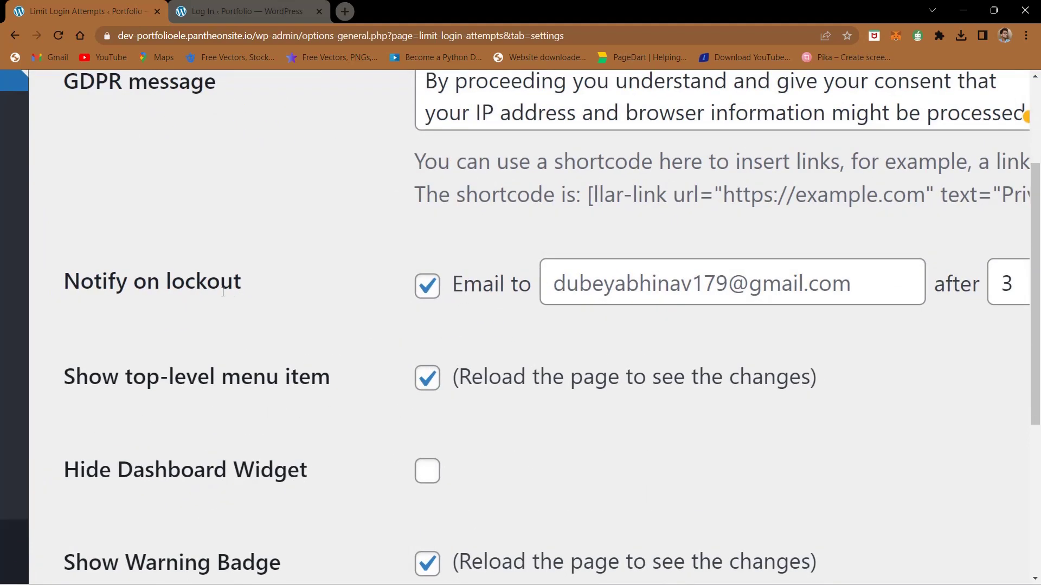
scroll(489, 320, "right", 4)
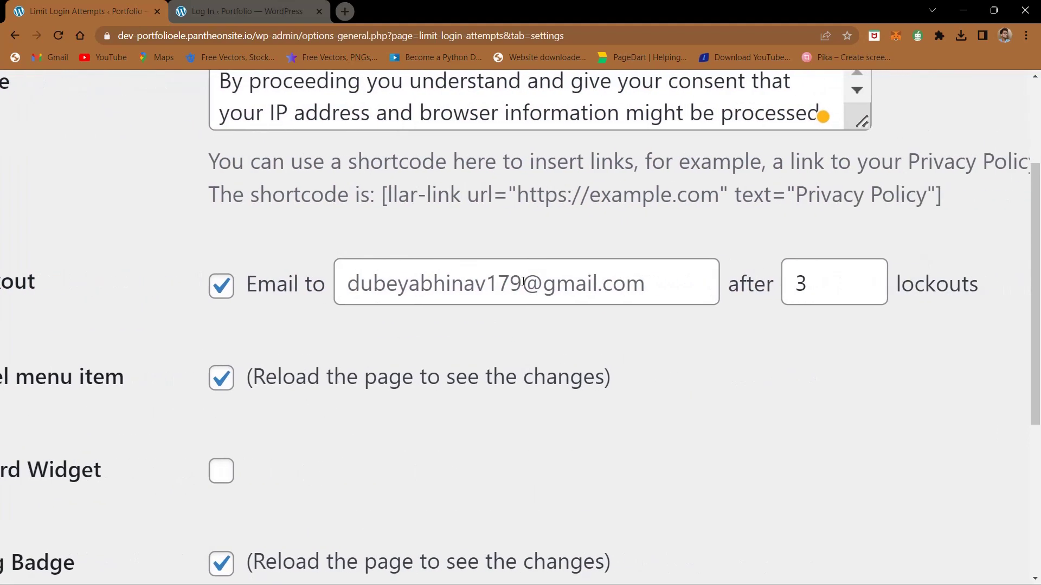
Step: Review the lockout notification count and e-mail address, leaving both unchanged
left_click(828, 280)
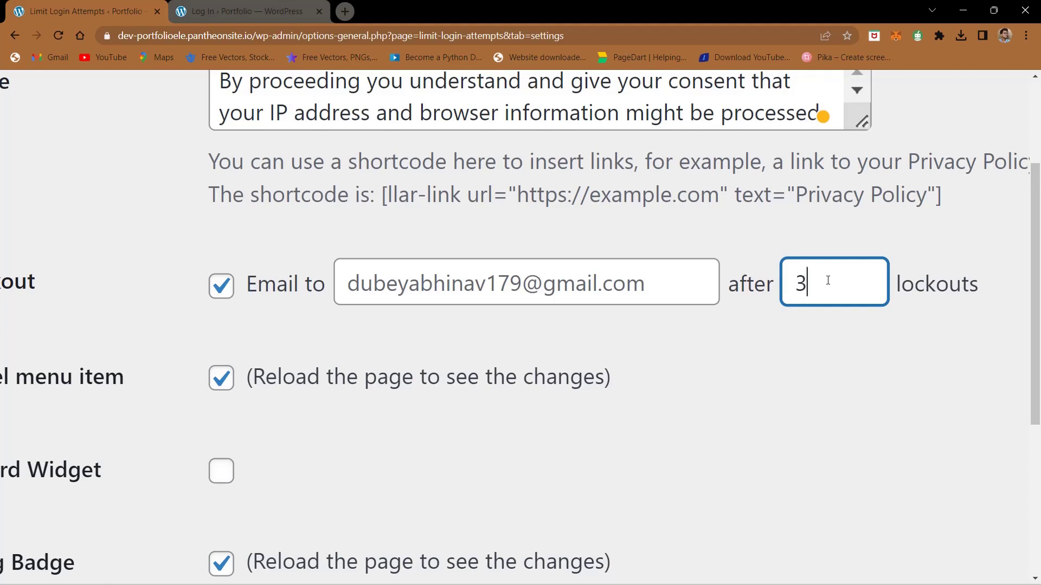
left_click(574, 266)
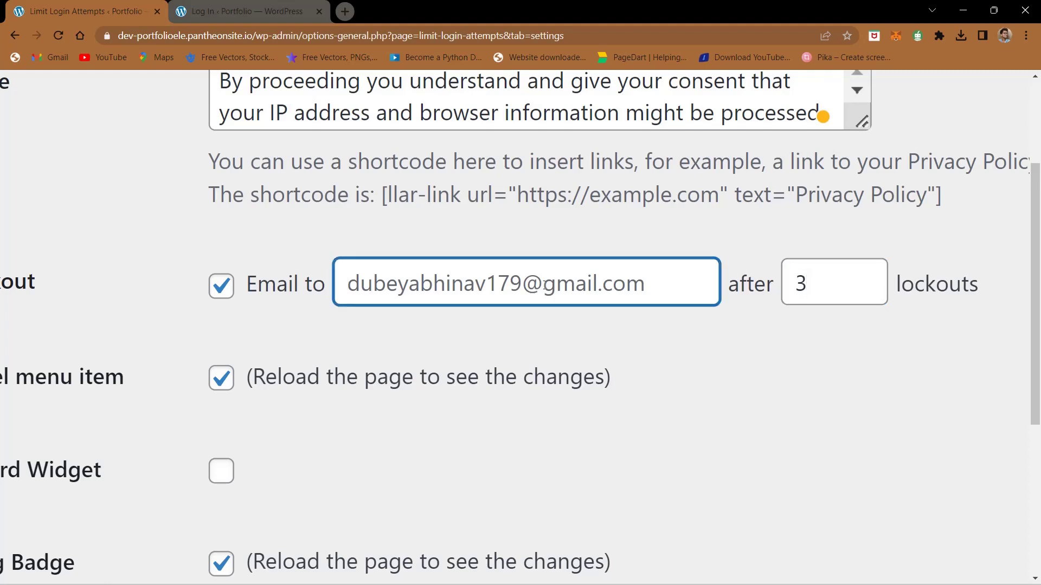
left_click(486, 331)
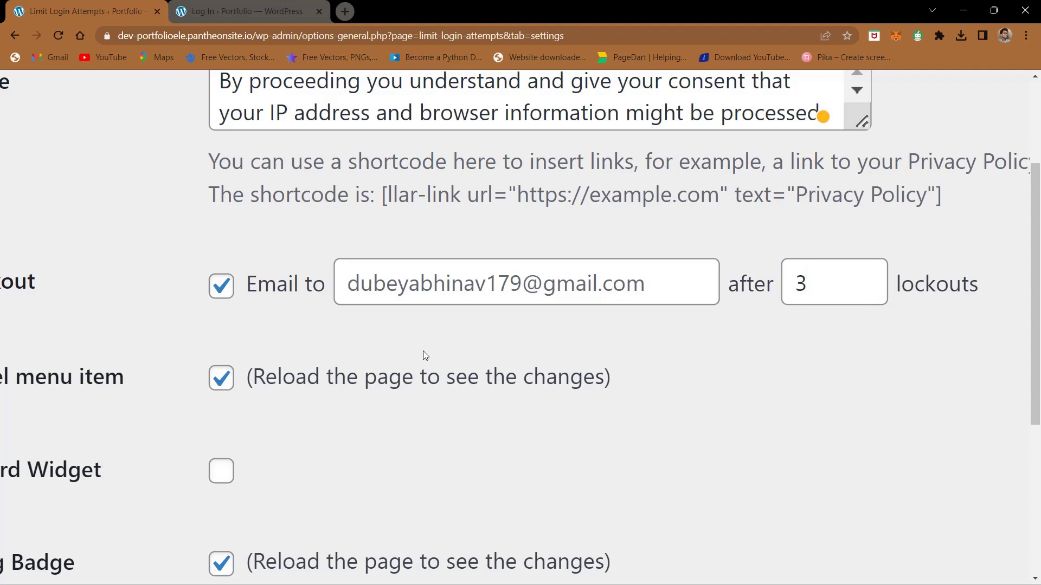
scroll(422, 356, "left", 5)
scroll(422, 355, "down", 3)
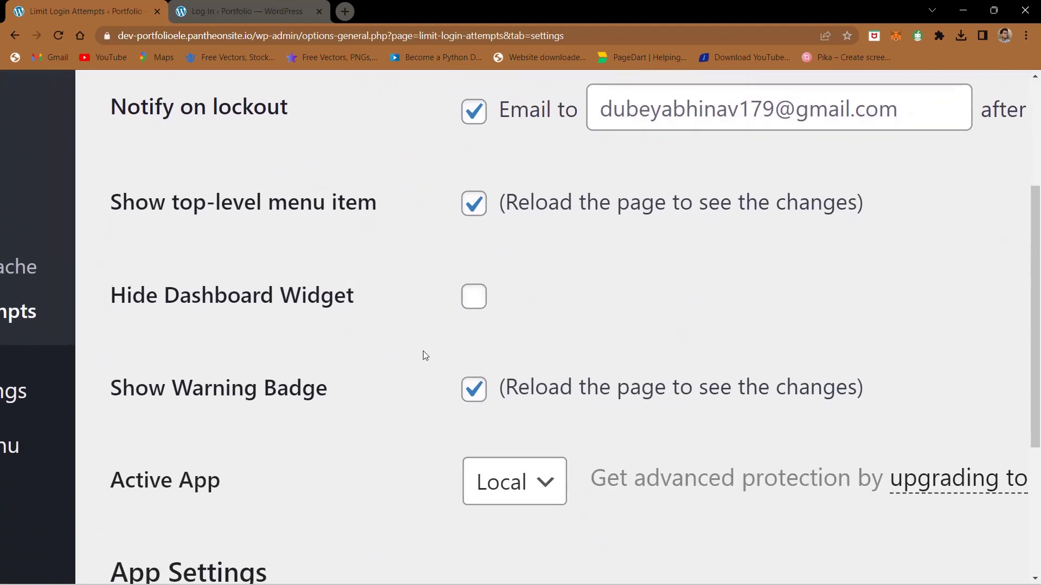
scroll(578, 213, "right", 1)
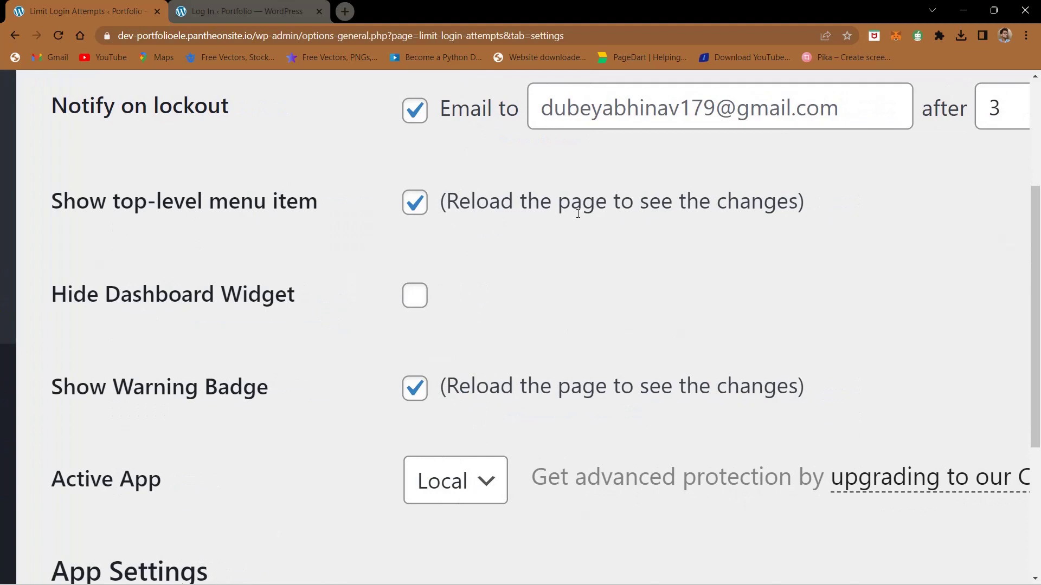
scroll(578, 213, "down", 3)
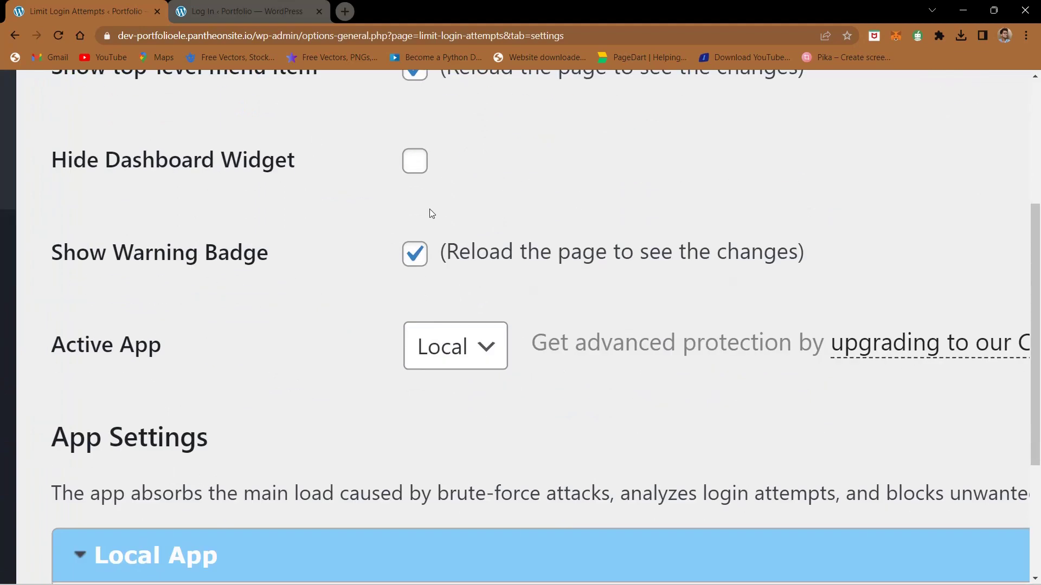
scroll(348, 336, "down", 2)
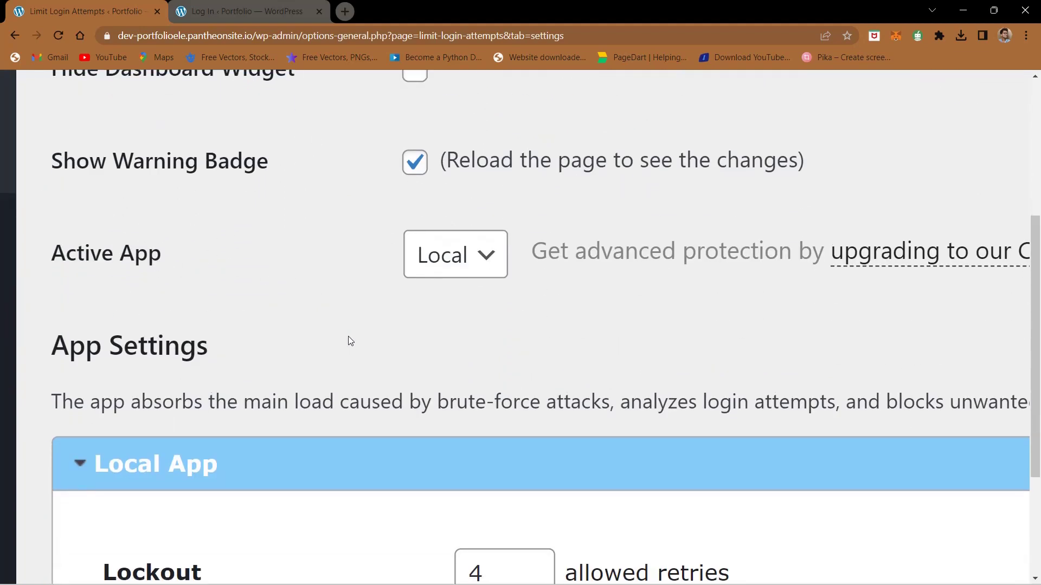
scroll(348, 336, "down", 3)
scroll(348, 337, "down", 5)
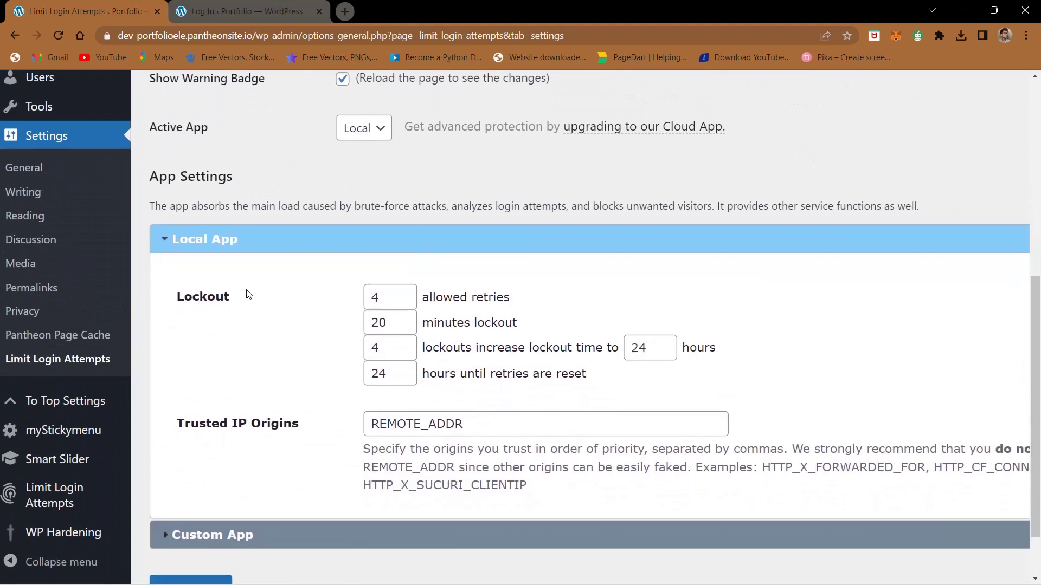
scroll(247, 293, "up", 5)
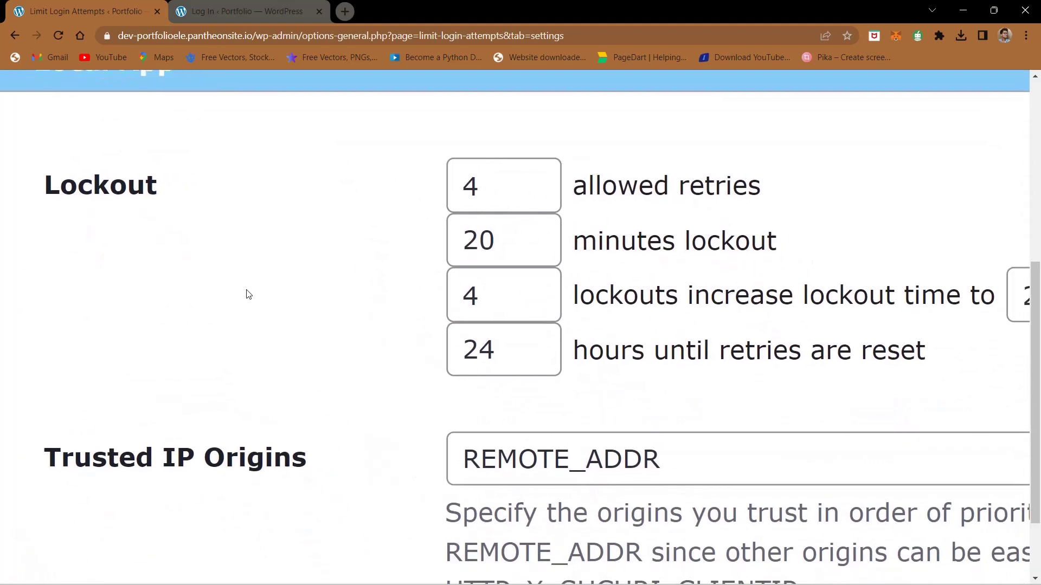
scroll(508, 187, "down", 1)
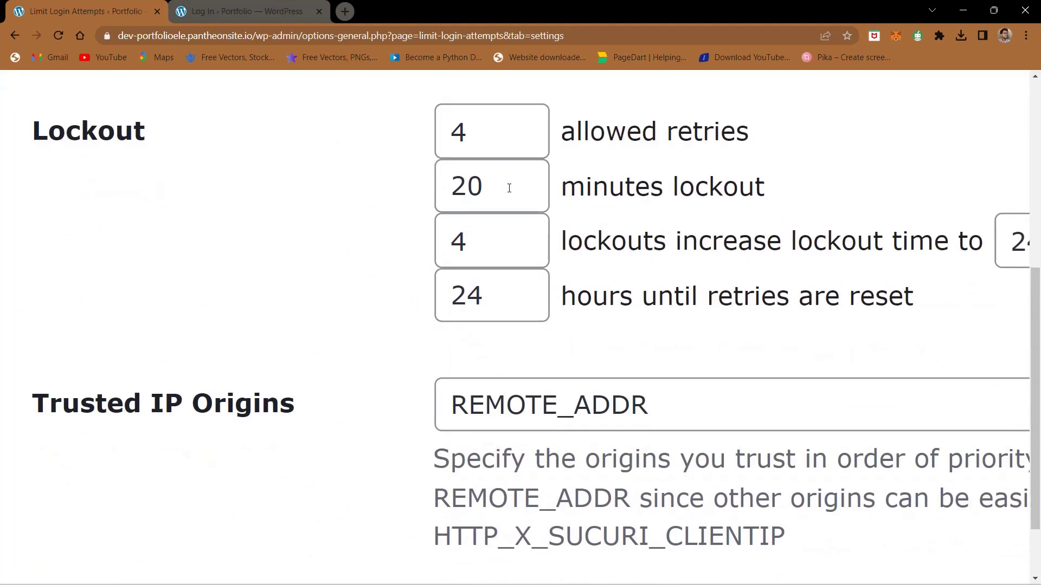
Step: Keep the 20-minute lockout and 24-hour extended lockout, then save the settings
left_click(506, 186)
left_click_drag(507, 185, 448, 188)
left_click(388, 245)
scroll(388, 245, "down", 2)
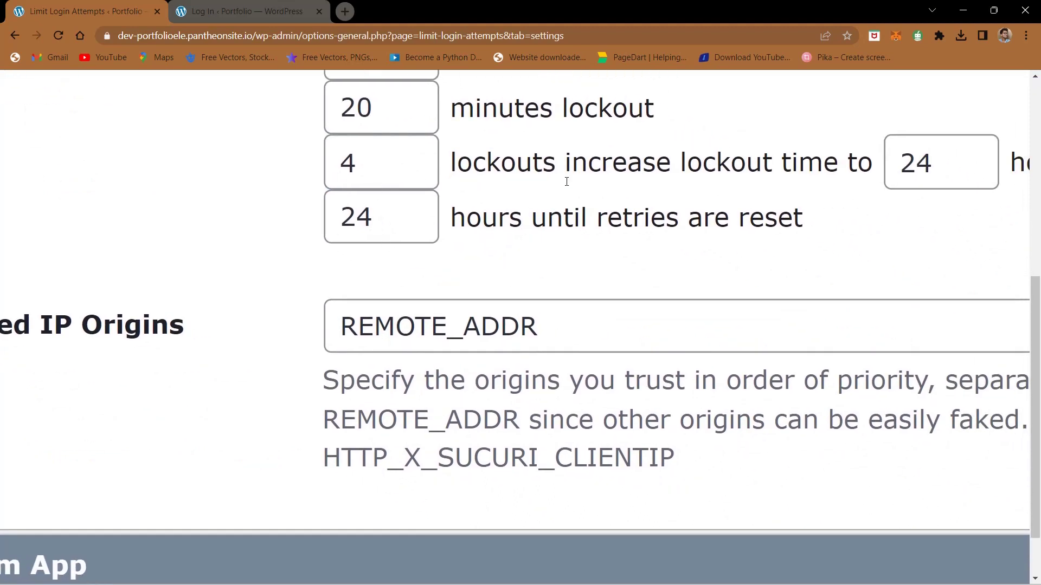
scroll(567, 182, "right", 3)
left_click_drag(748, 165, 715, 167)
left_click(593, 227)
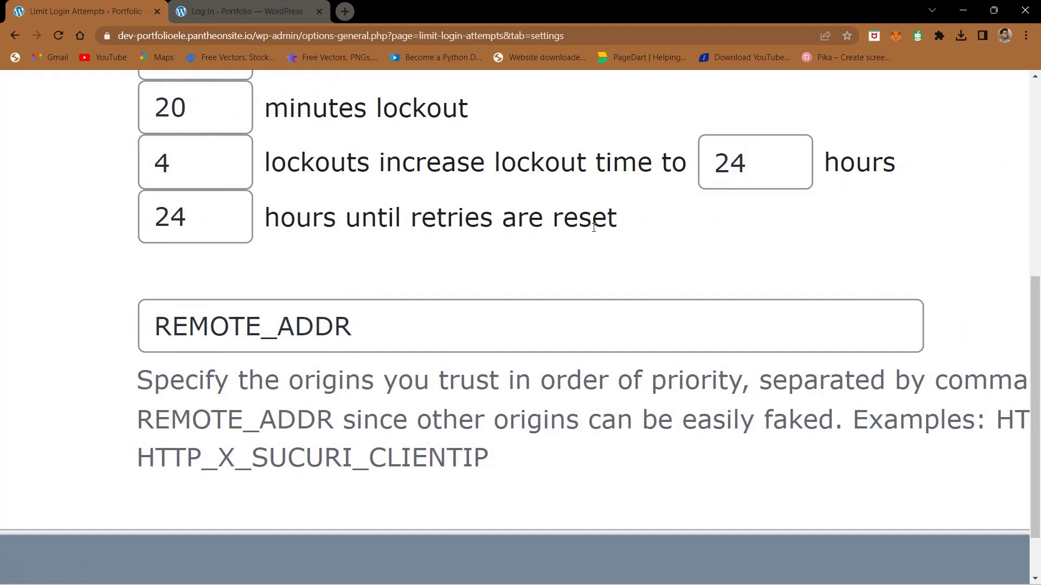
key("ctrl+minus")
key("ctrl+minus")
key("ctrl+minus")
key("ctrl+minus")
key("ctrl+minus")
key("ctrl+minus")
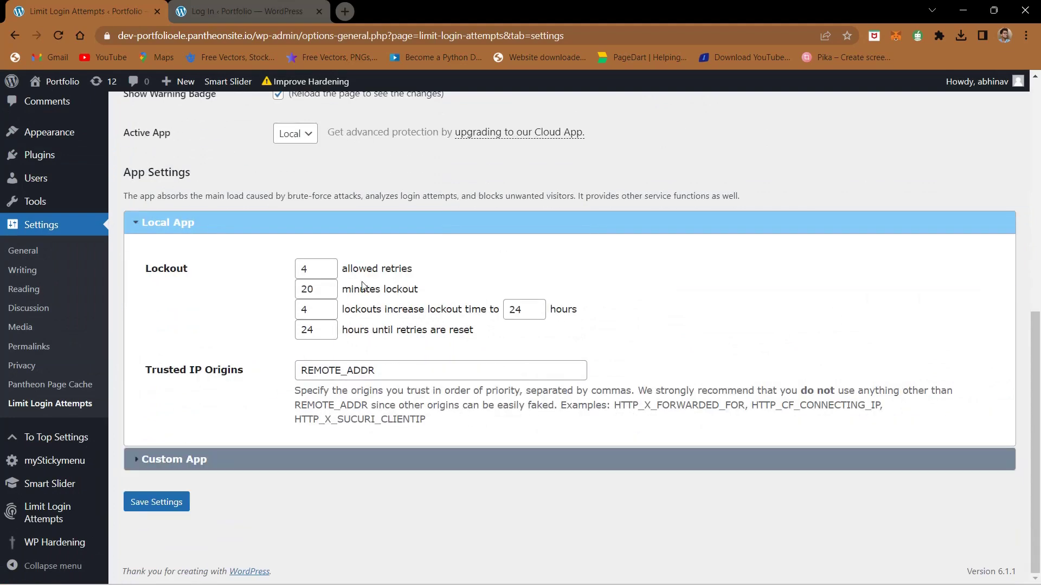
left_click(156, 504)
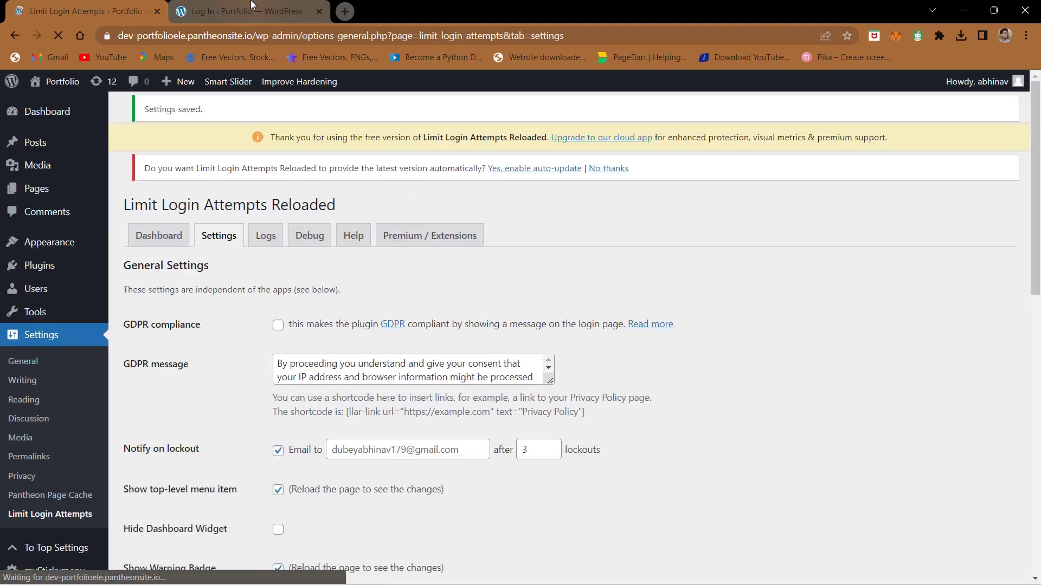
left_click(251, 8)
key("ctrl+shift+Tab")
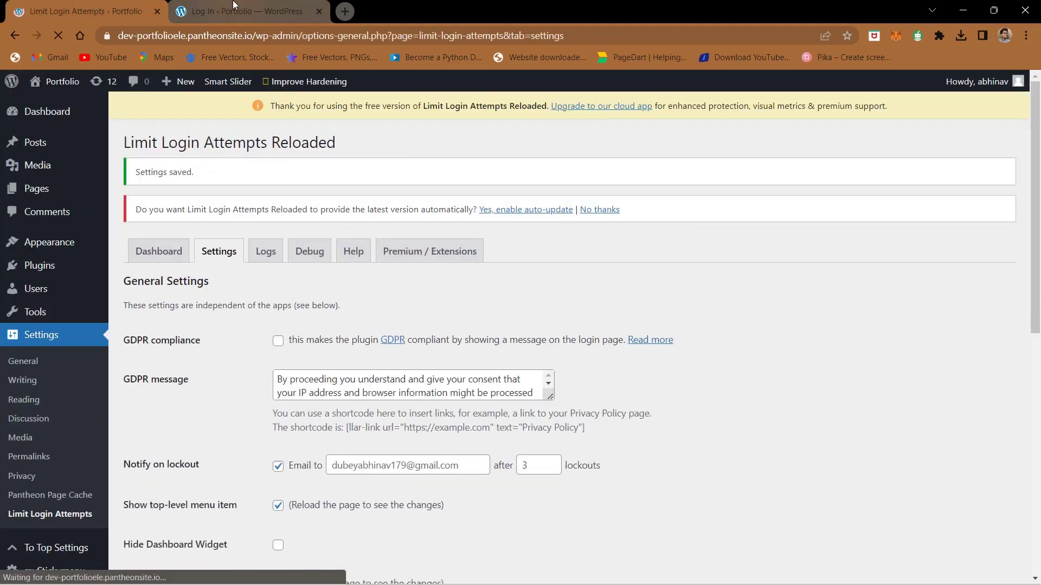
Step: Reload the custom login page and submit three wrong passwords to trigger the error
left_click(234, 8)
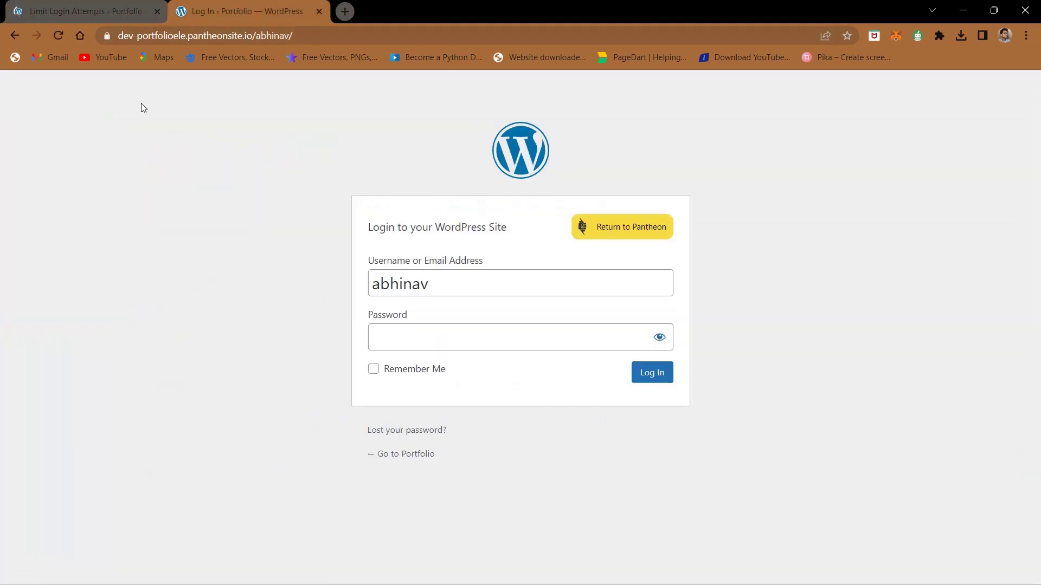
left_click(56, 36)
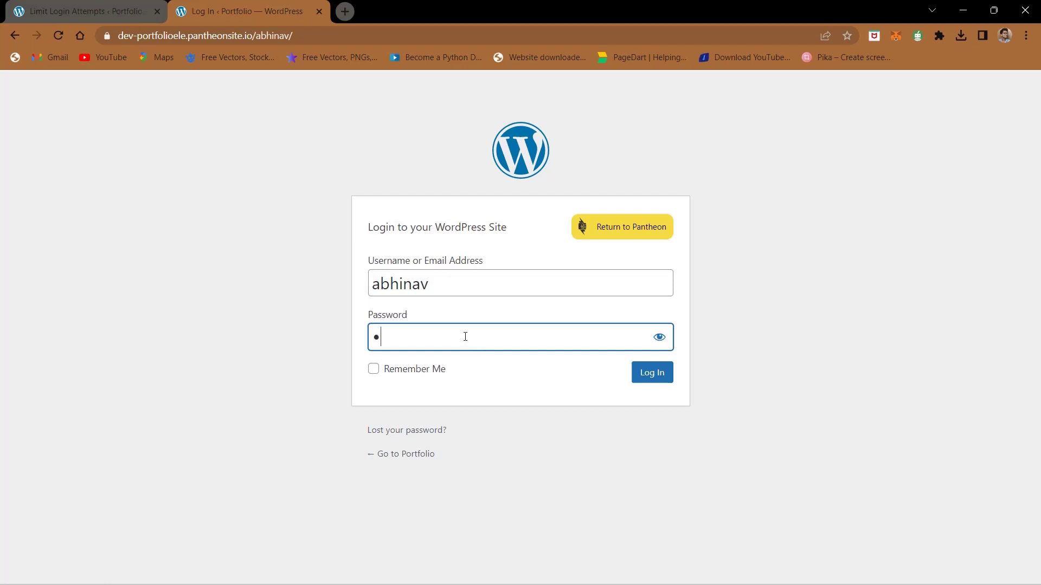
type("***")
key("Return")
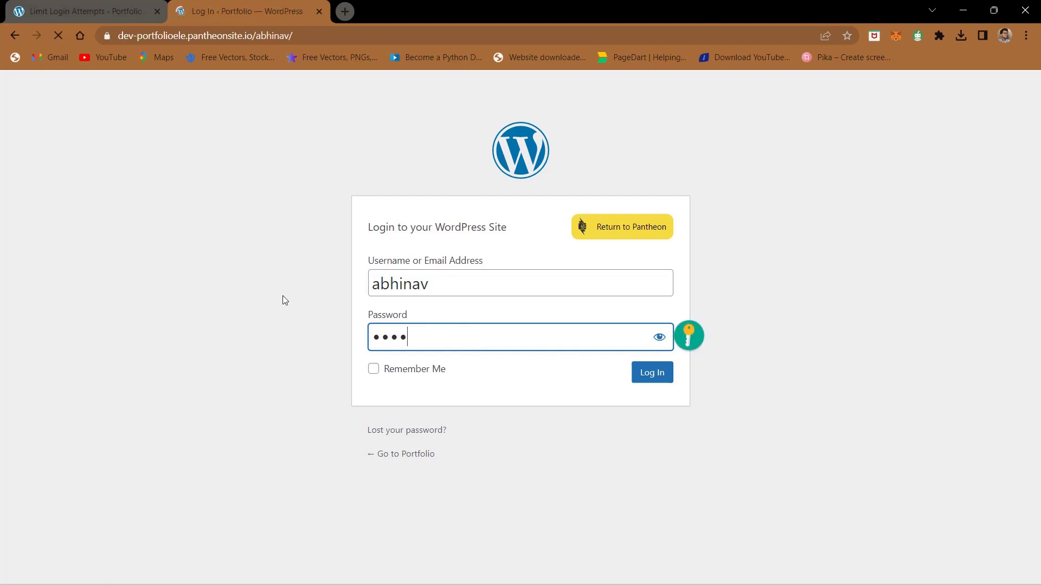
scroll(418, 226, "up", 5)
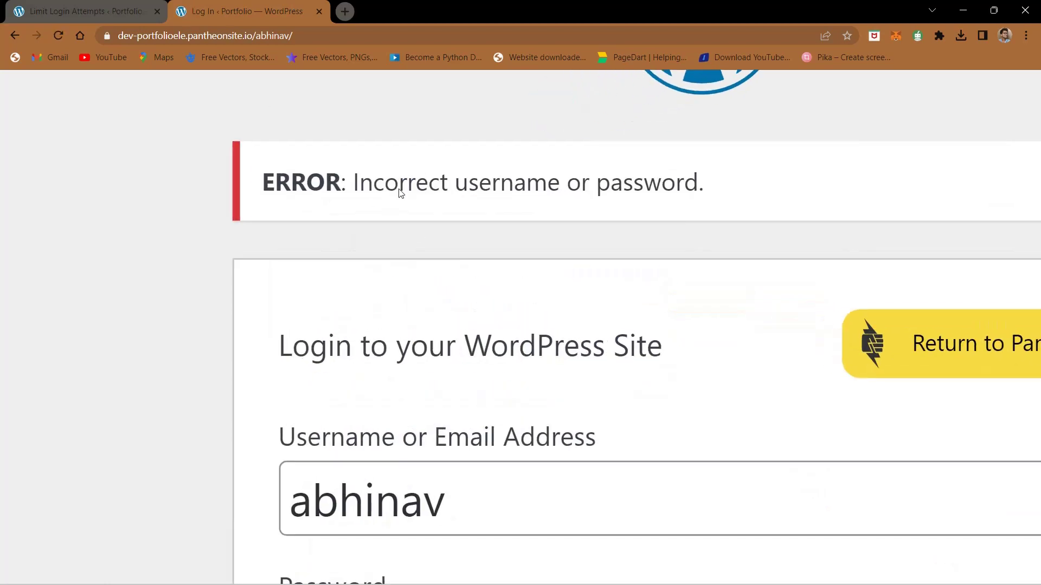
scroll(581, 278, "down", 5)
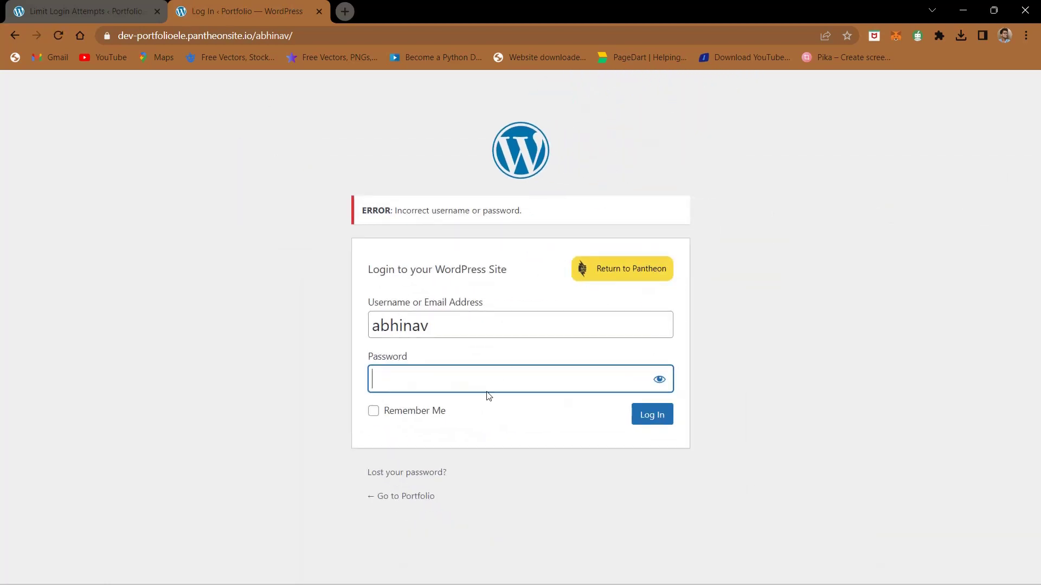
type("***********")
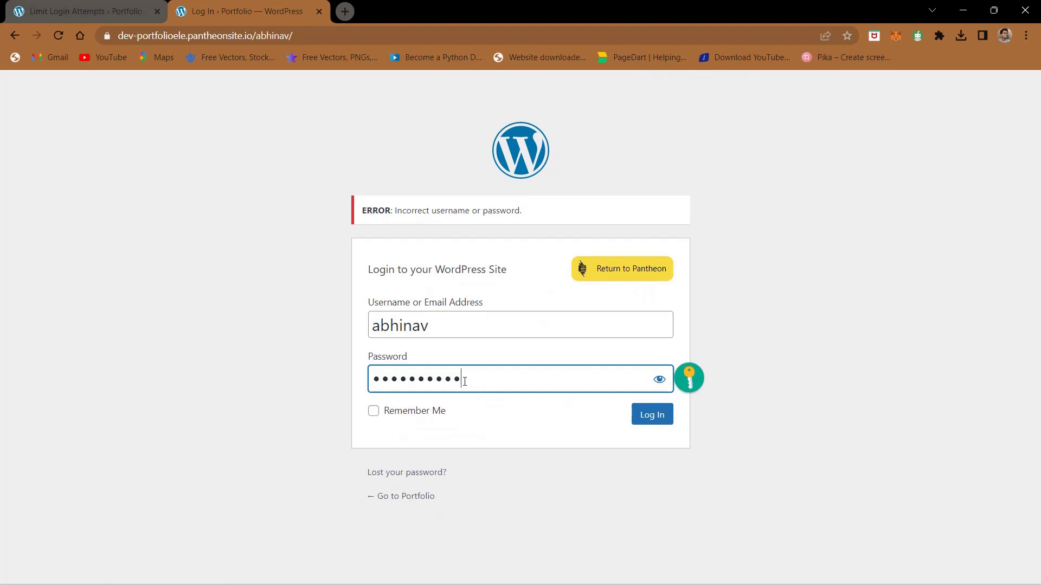
key("Return")
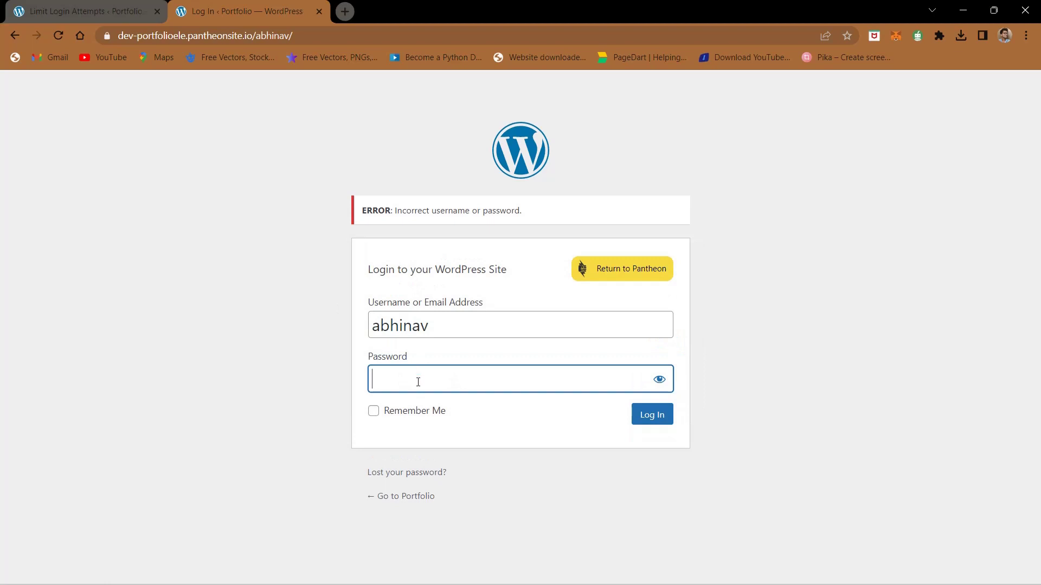
type("***********")
key("Return")
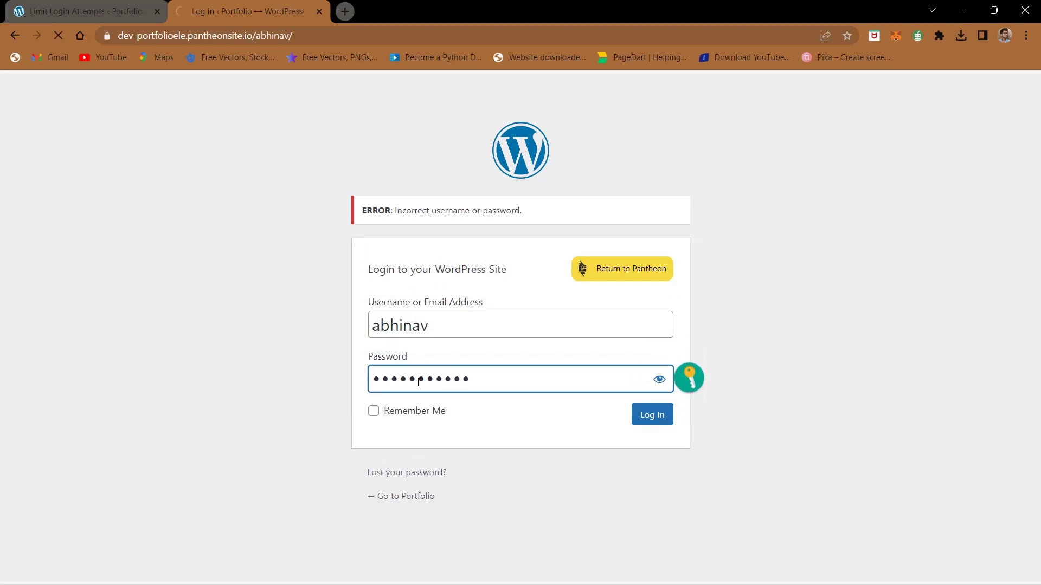
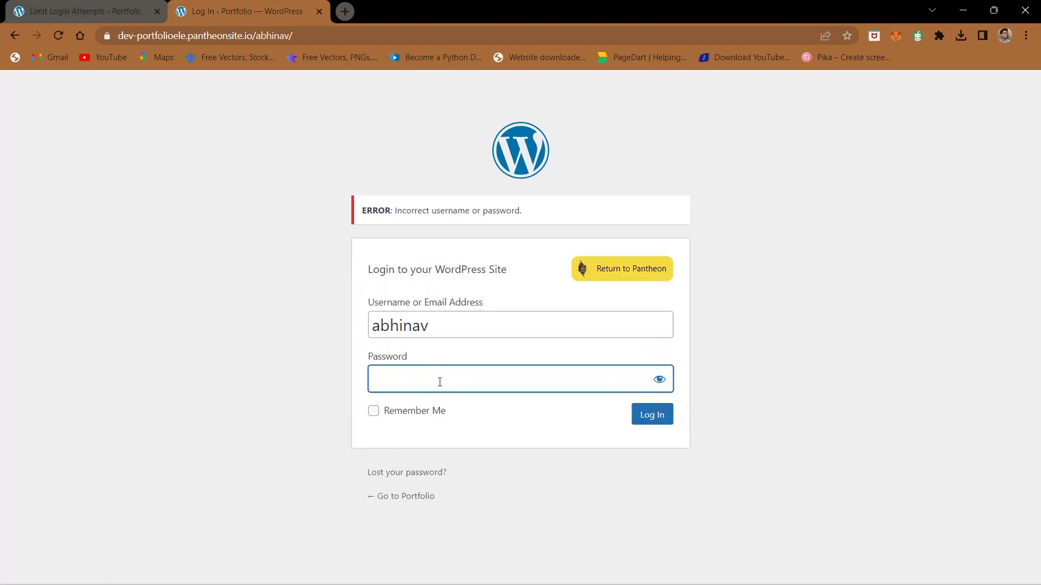
Step: Submit another login with the account password, triggering the 20-minute too-many-attempts lockout
type("*************")
key("Return")
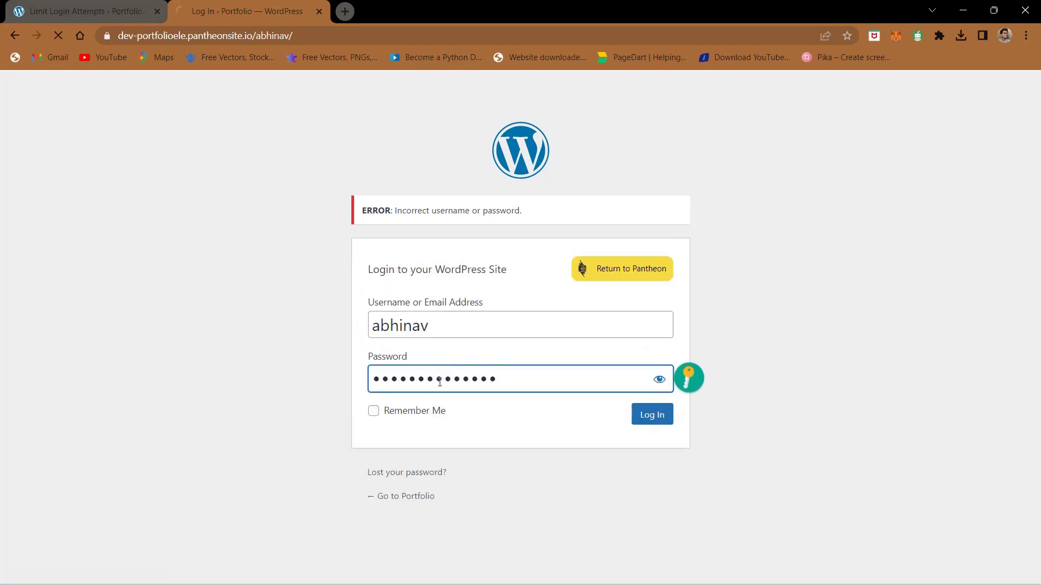
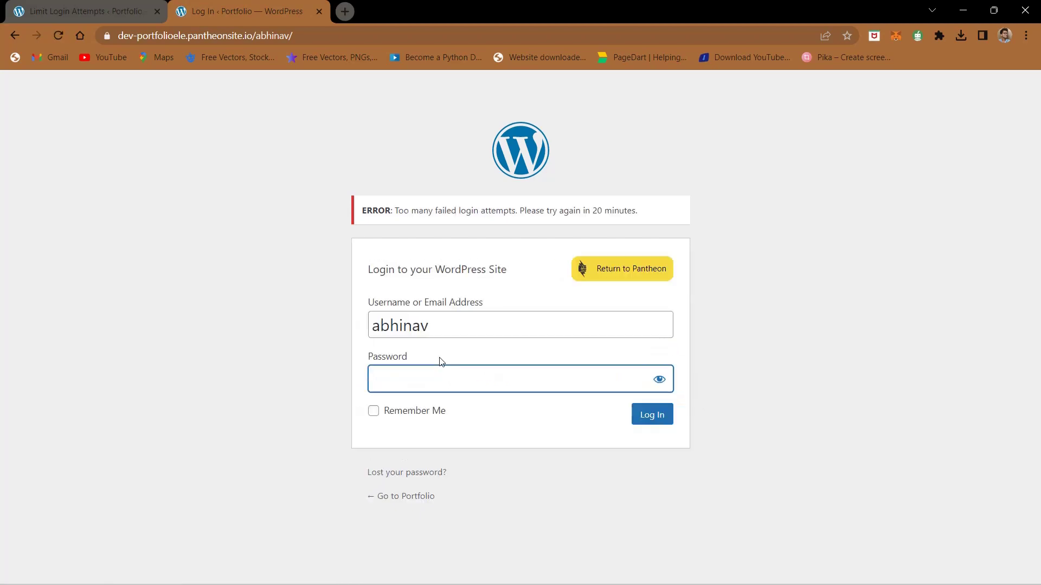
Step: Highlight the 20-minute wait in the lockout error, then reset the page zoom to normal
scroll(438, 253, "up", 5)
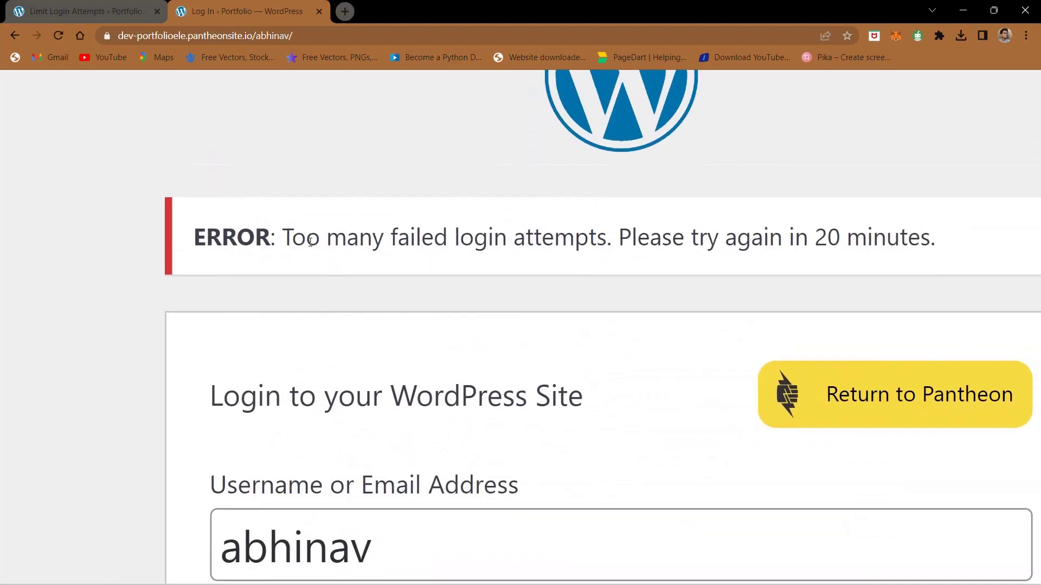
scroll(573, 248, "right", 3)
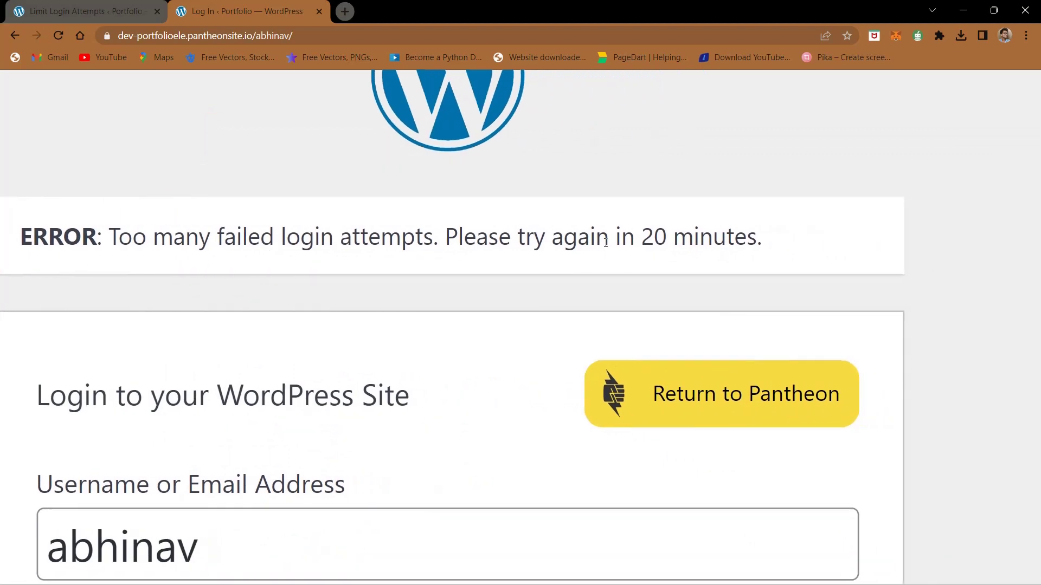
left_click_drag(645, 243, 753, 243)
left_click(753, 244)
key("ctrl+0")
Step: Submit another login attempt with a wrong password
left_click(460, 389)
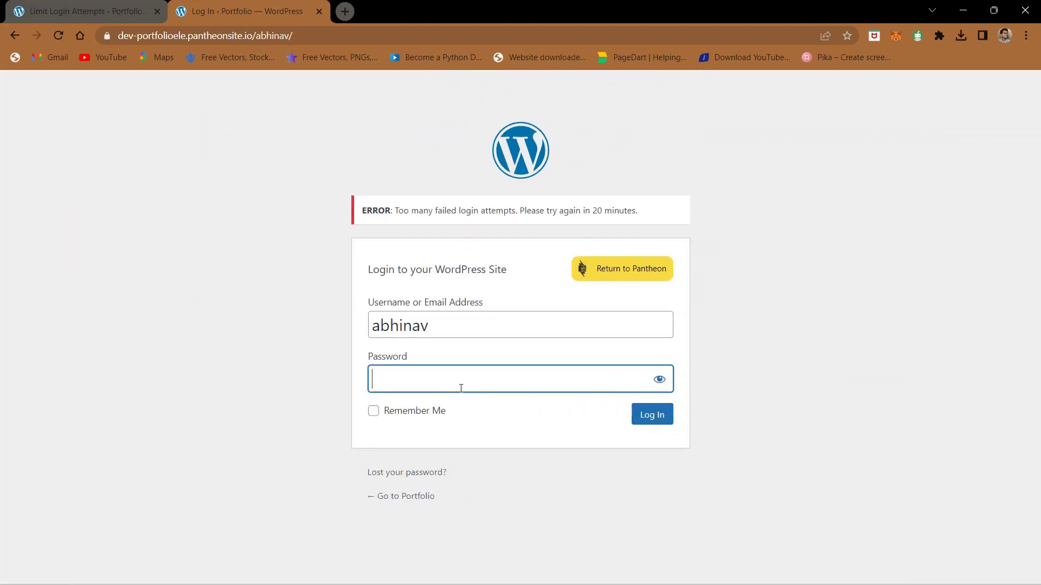
type("*****")
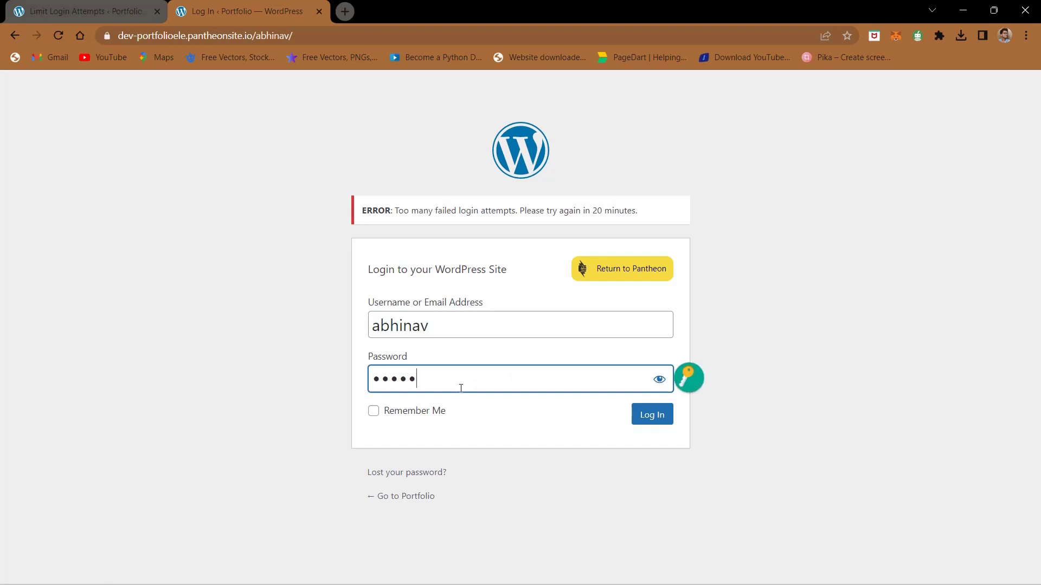
key("Return")
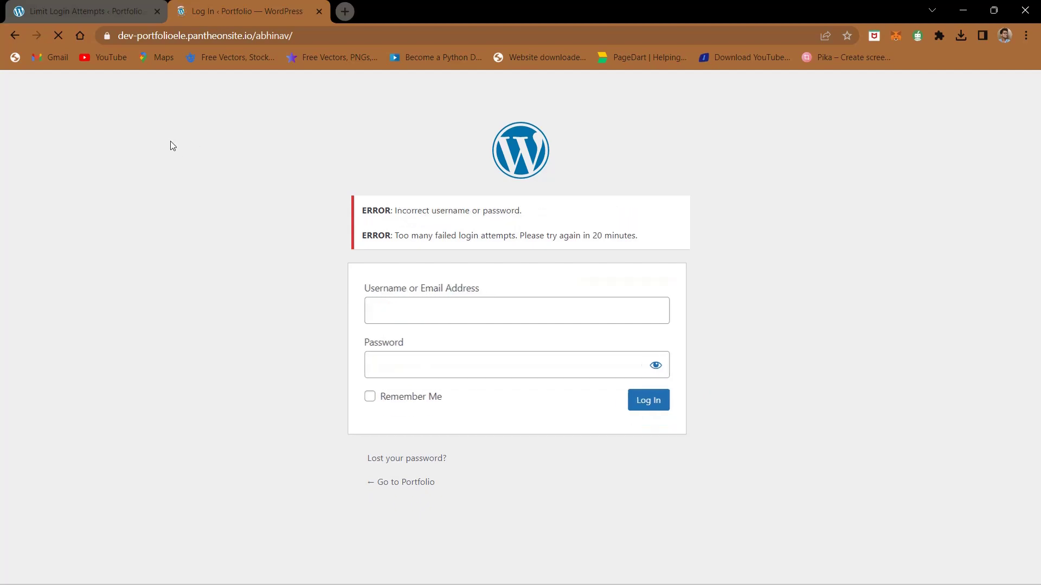
Step: Highlight the incorrect username or password error message on the login page
scroll(450, 260, "up", 5)
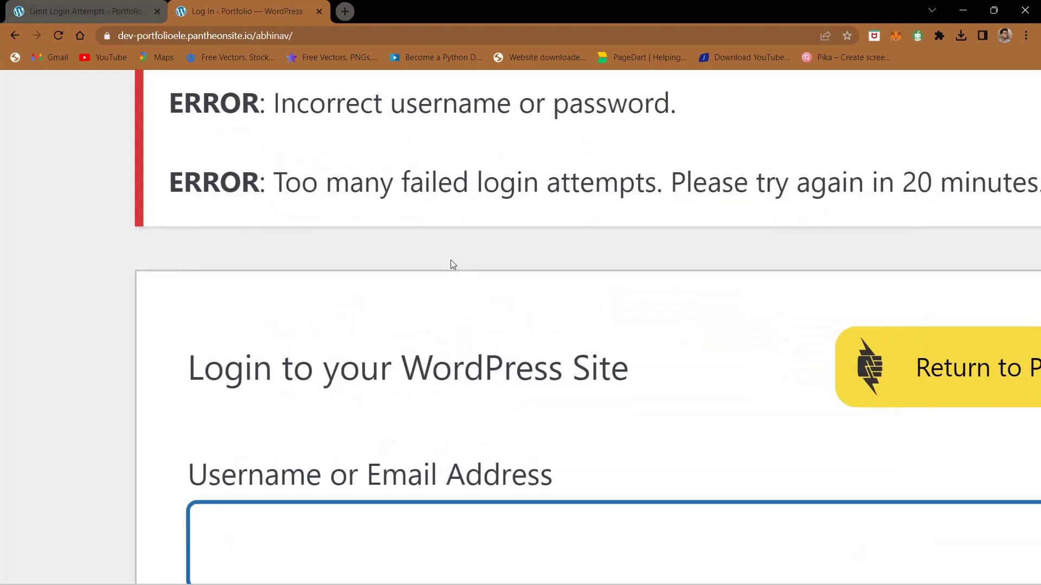
left_click_drag(274, 230, 704, 226)
scroll(705, 227, "down", 4)
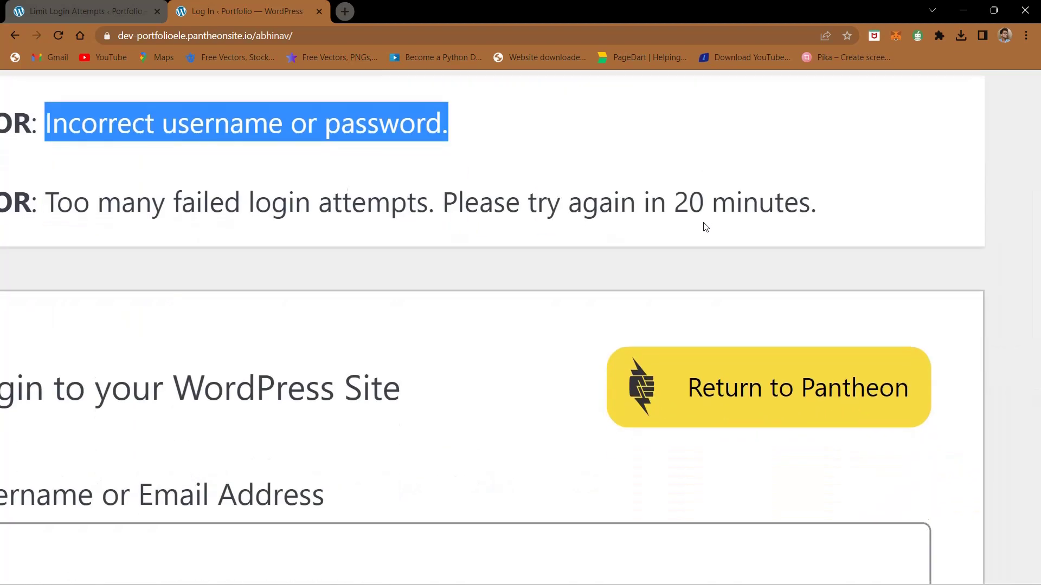
left_click_drag(691, 98, 823, 123)
left_click(608, 147)
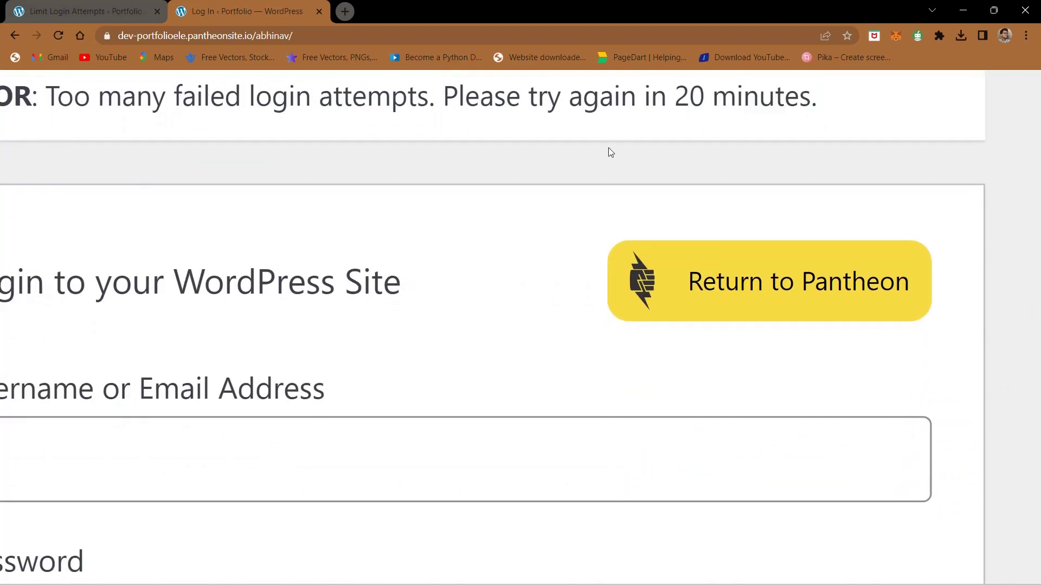
Step: Highlight the 'try again in 20 minutes' lockout text, then return to the Limit Login Attempts settings tab
scroll(608, 148, "left", 5)
scroll(608, 147, "up", 1)
scroll(608, 148, "down", 3)
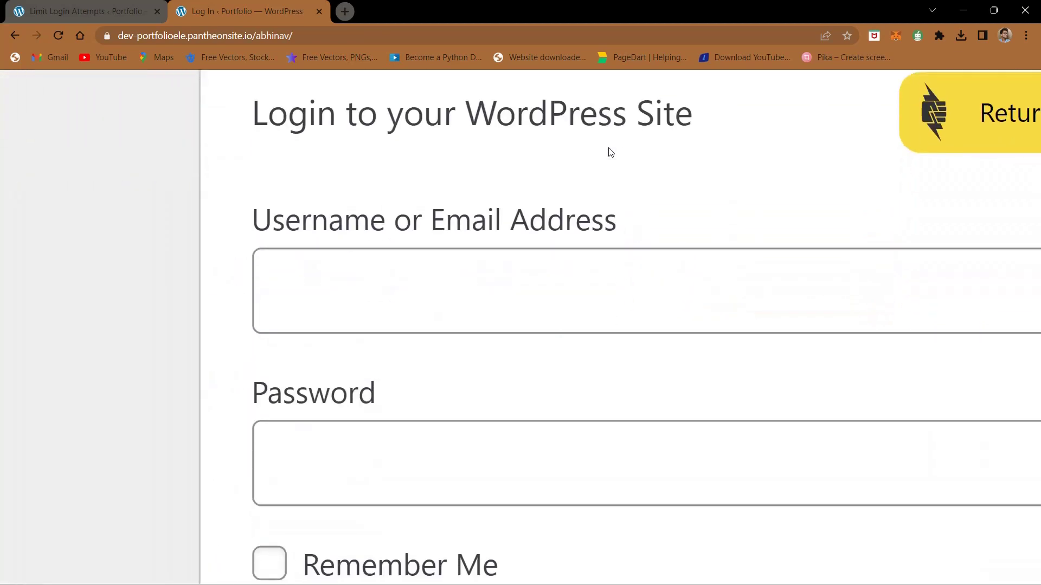
scroll(608, 148, "up", 6)
scroll(608, 148, "right", 6)
scroll(609, 147, "down", 2)
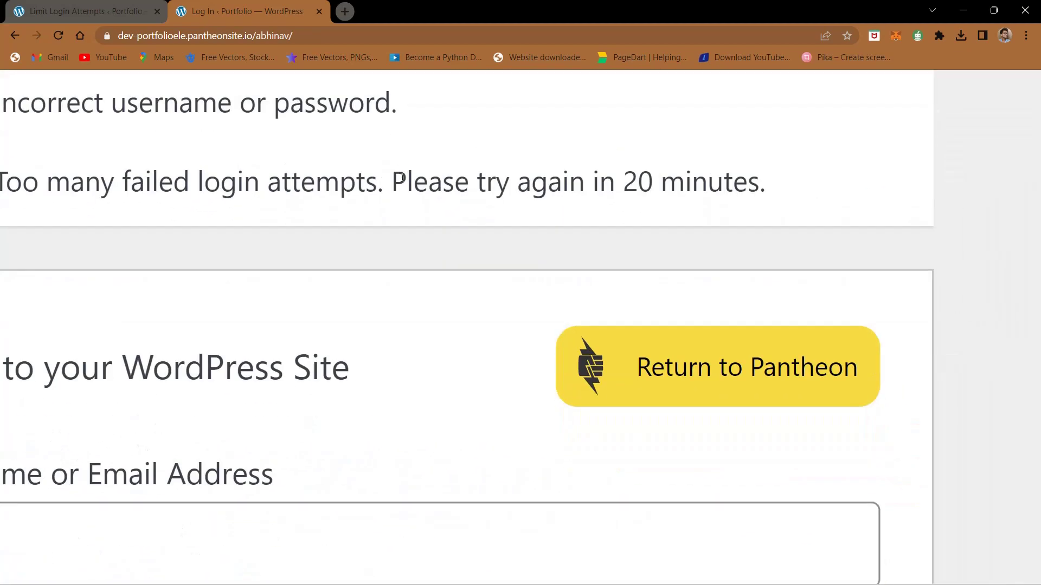
left_click_drag(394, 182, 767, 184)
left_click(774, 203)
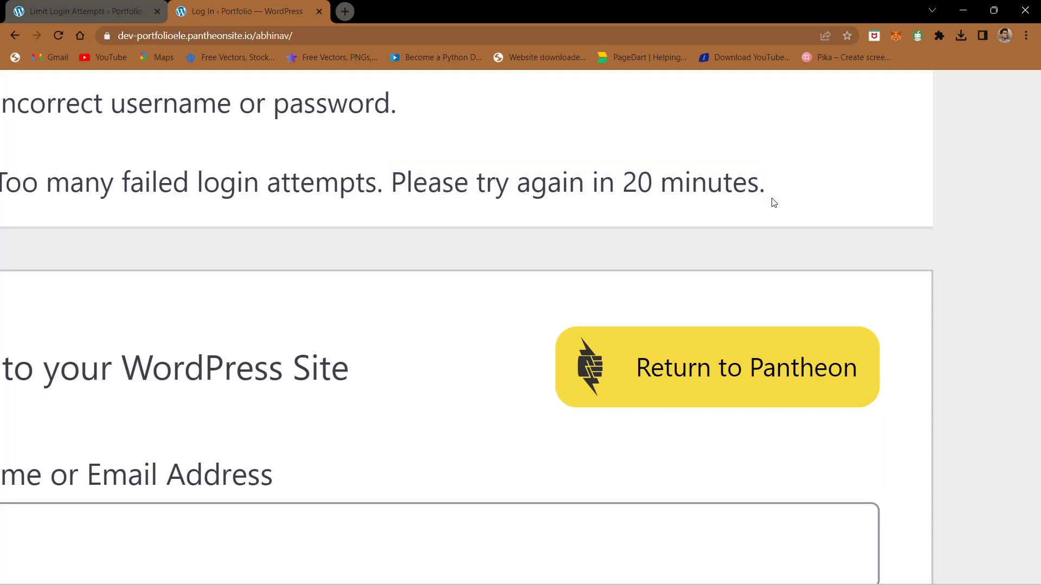
scroll(774, 202, "down", 5)
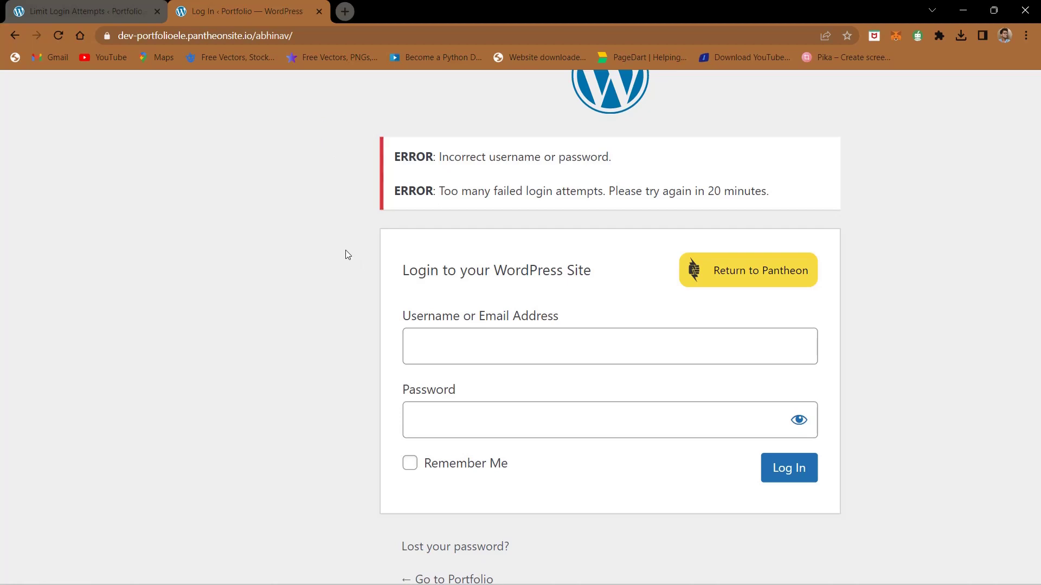
left_click(87, 11)
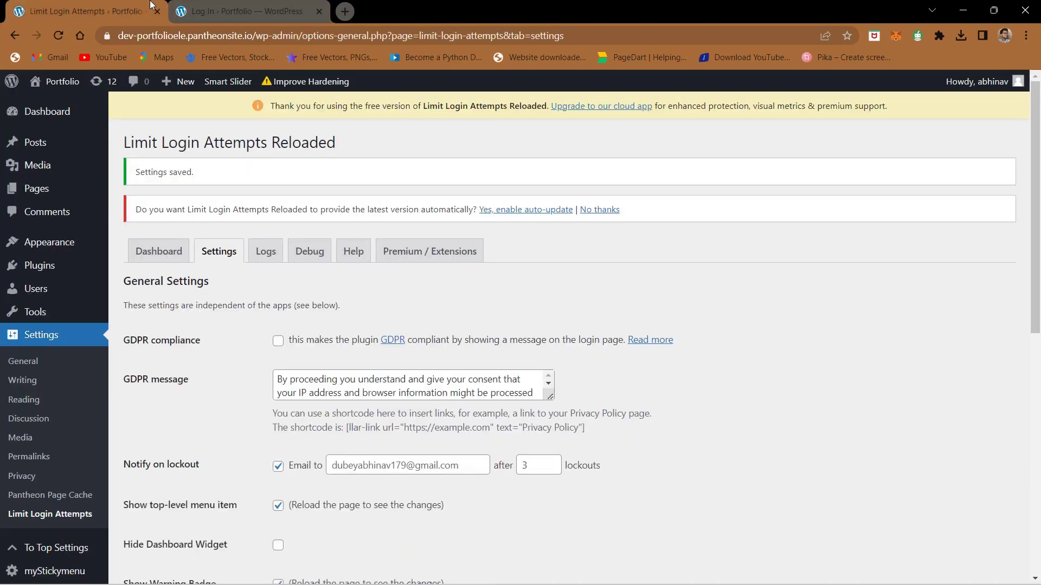